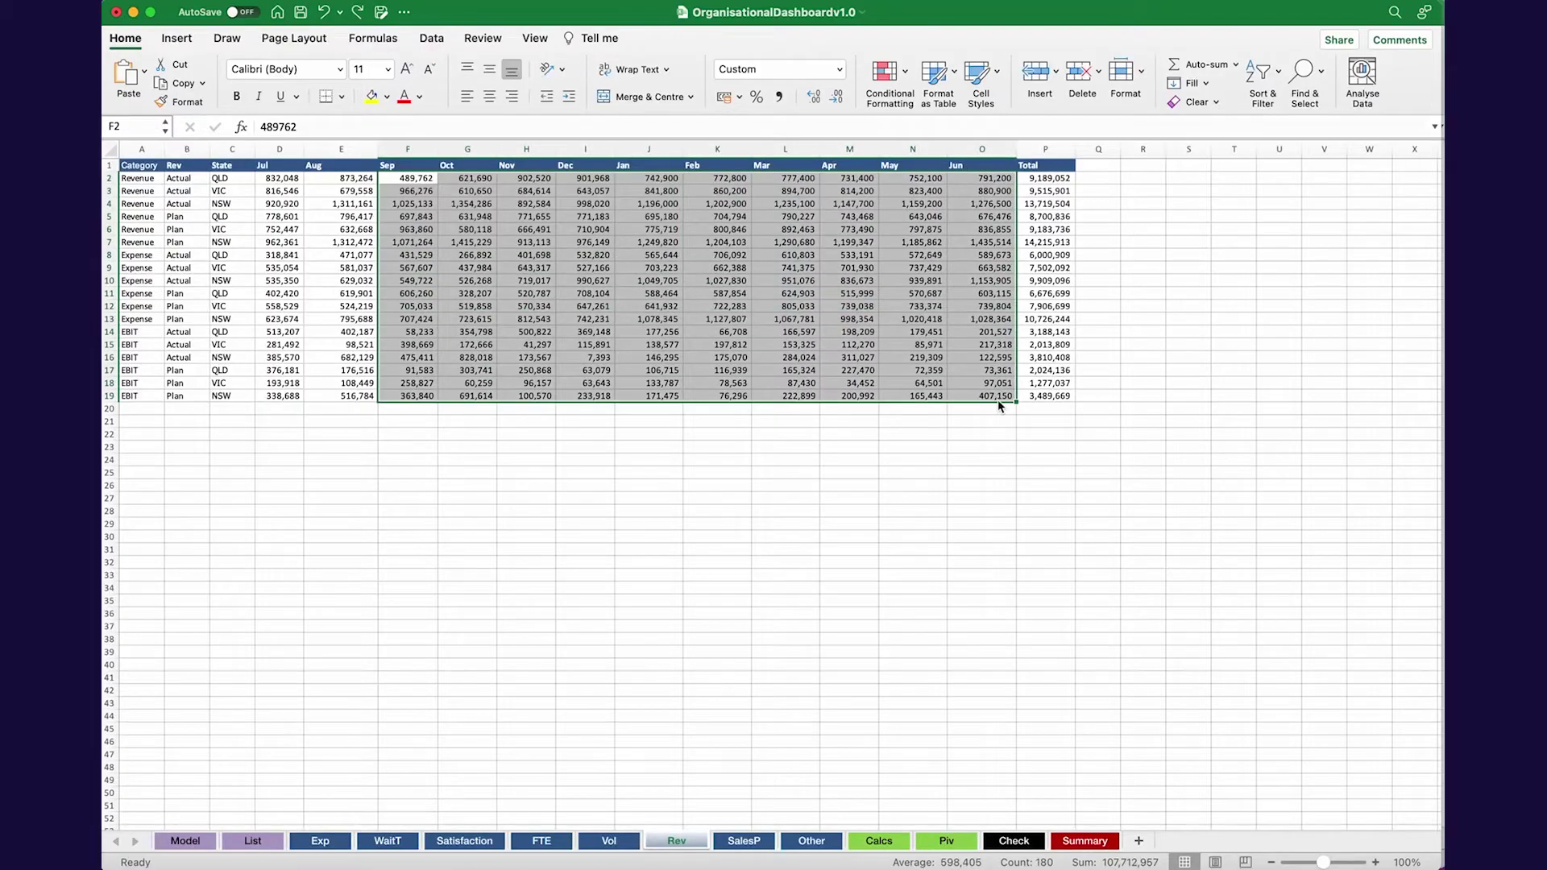
# Step: Copy the two Aug values in cells E2:E3 of the Rev sheet
pyautogui.press('Left')
pyautogui.hotkey('shift', 'Down')
pyautogui.press('super+c')
pyautogui.press('Down')
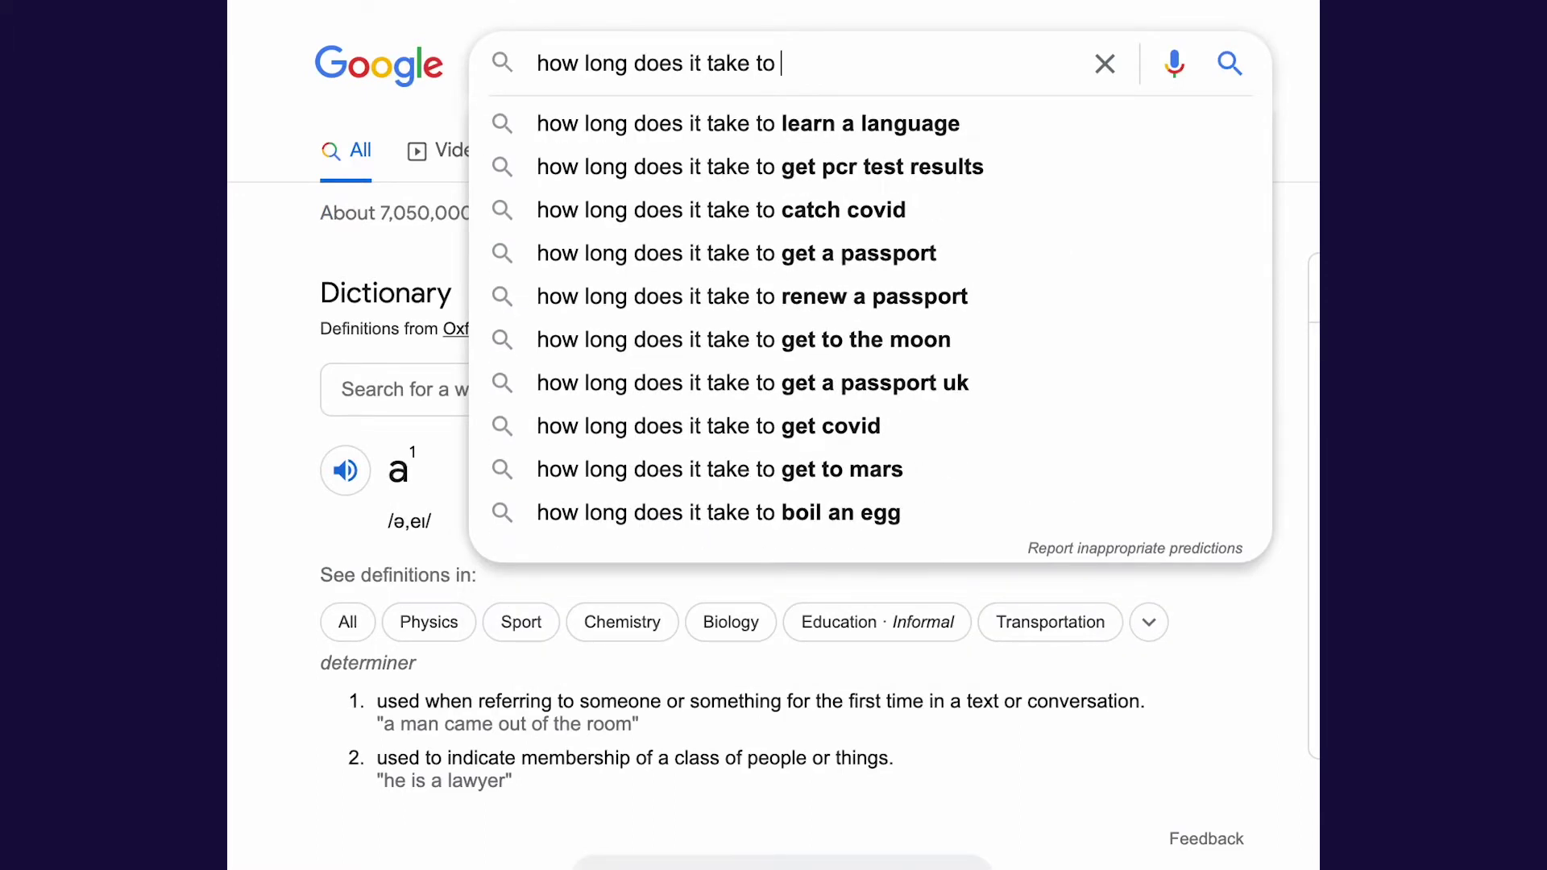
# Step: Search Google for 'how long does it take to learn power bi'
pyautogui.write('es it take to learn power bi')
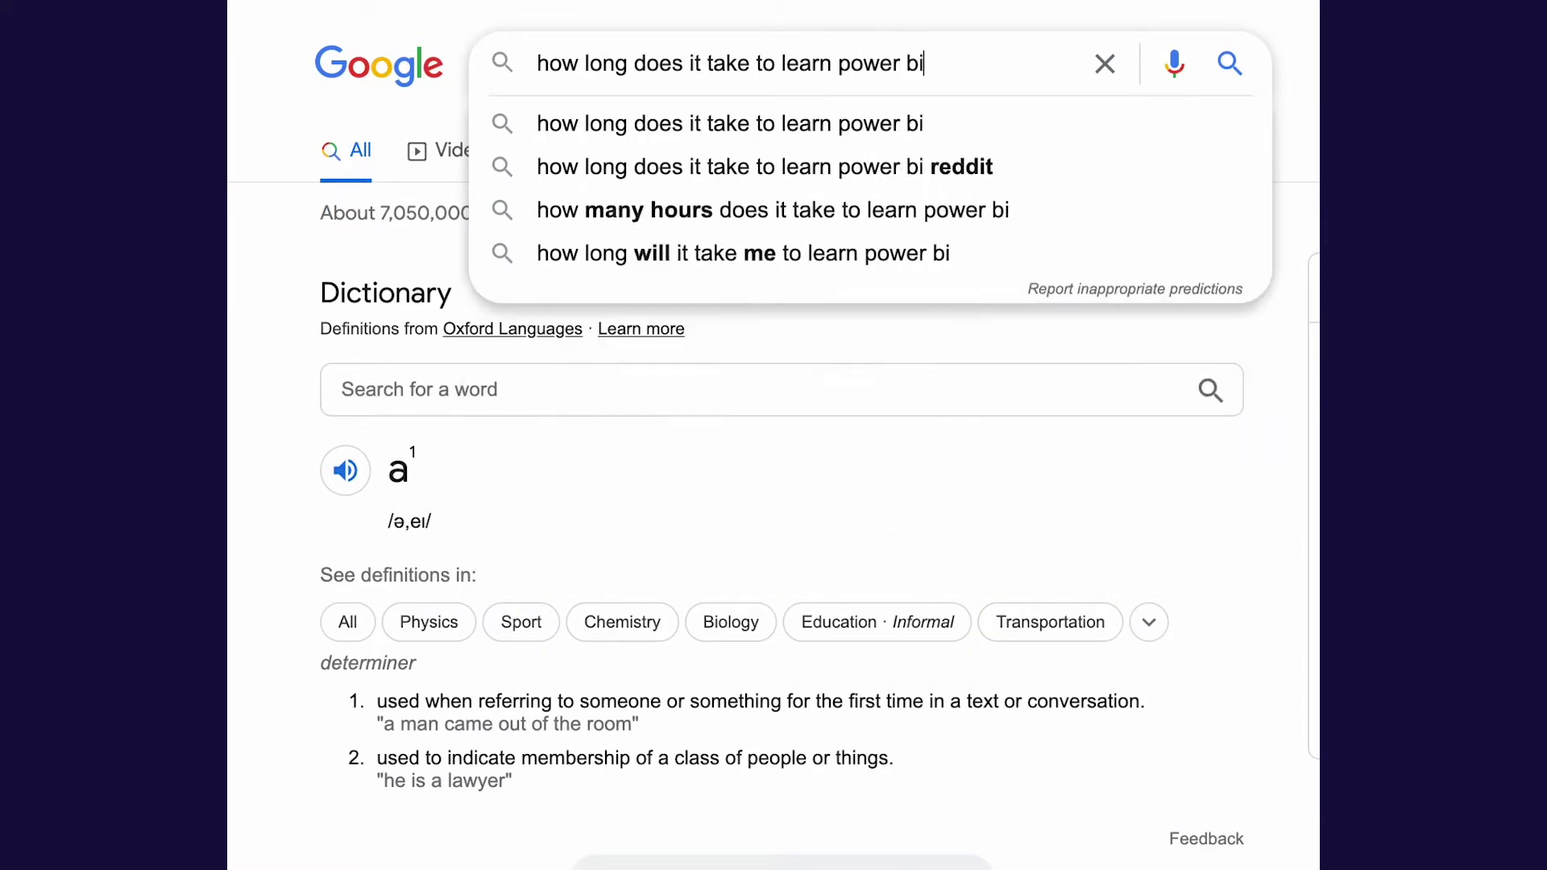
pyautogui.press('Return')
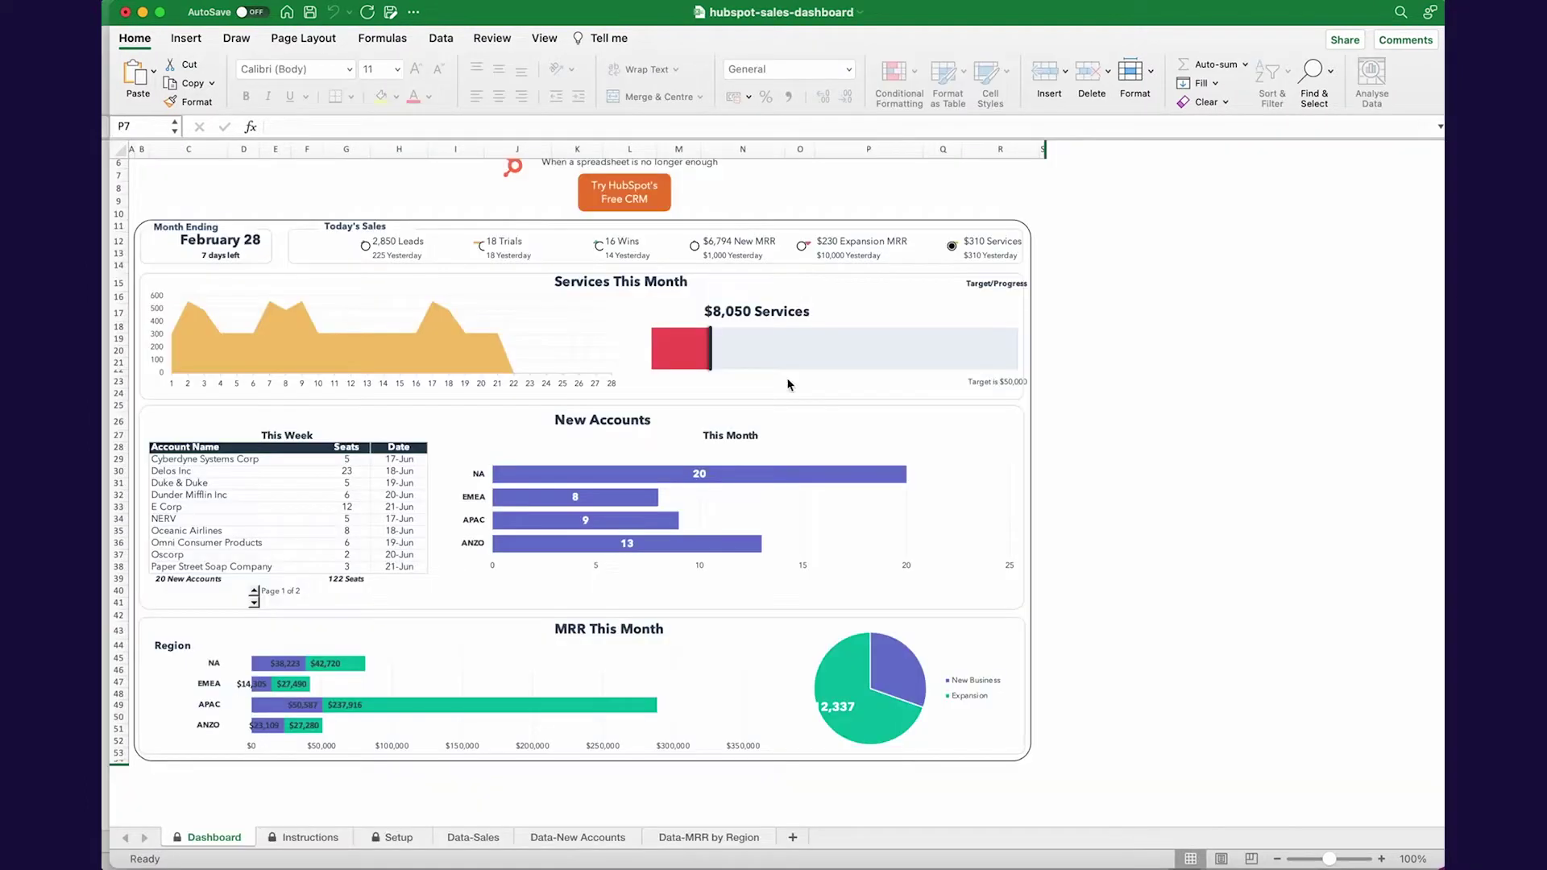
# Step: Nudge the Corporate Summary by State chart slightly lower, then deselect it
pyautogui.scroll(-2, 675, 765)
pyautogui.scroll(2, 675, 766)
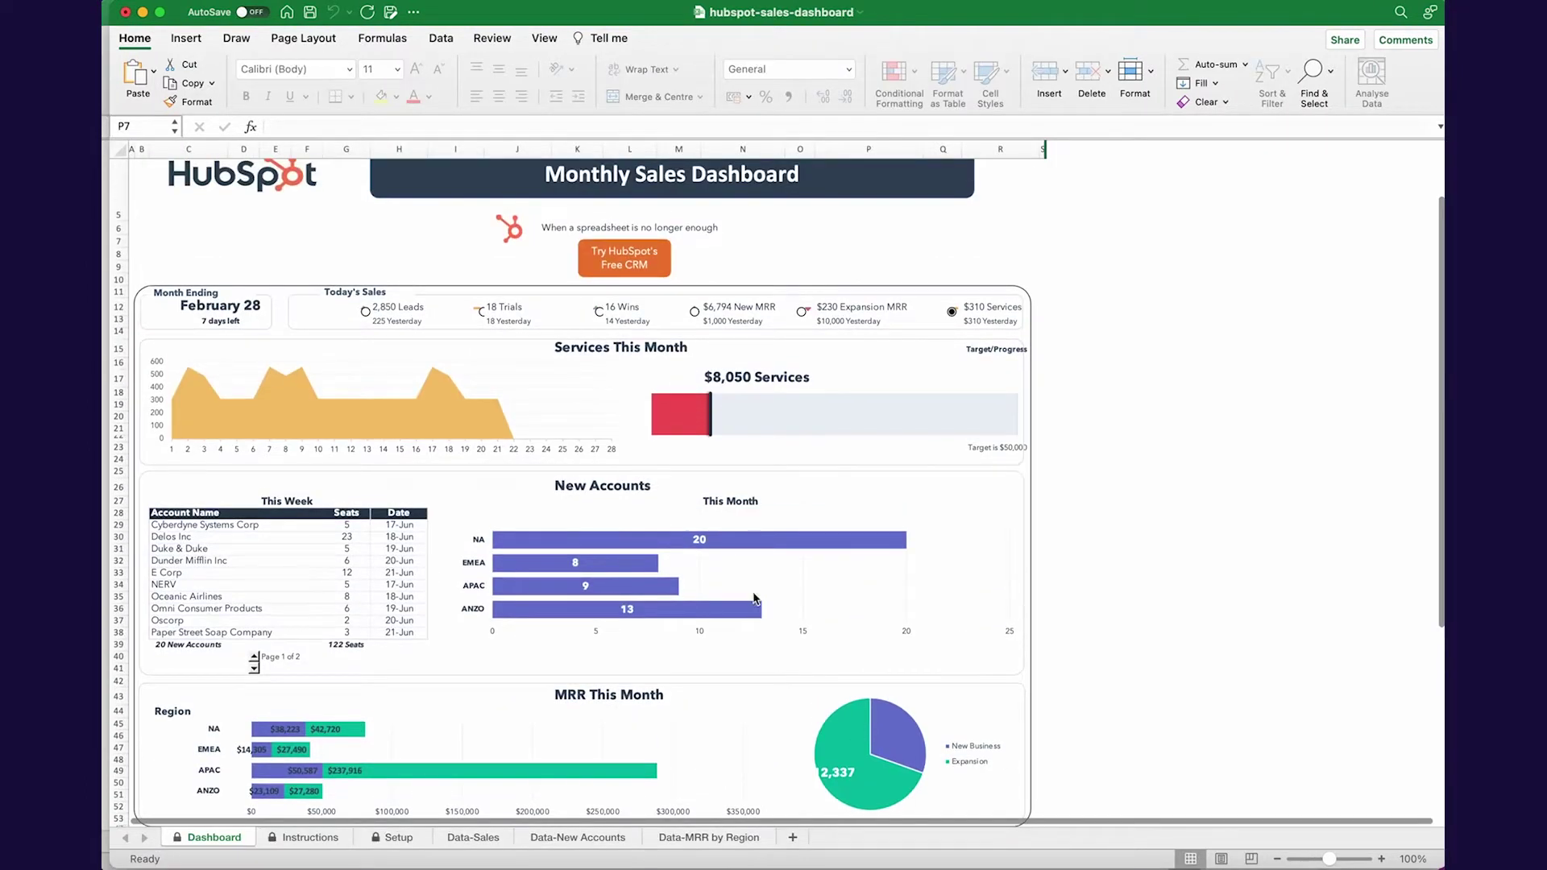
pyautogui.scroll(-2, 450, 685)
pyautogui.scroll(3, 450, 685)
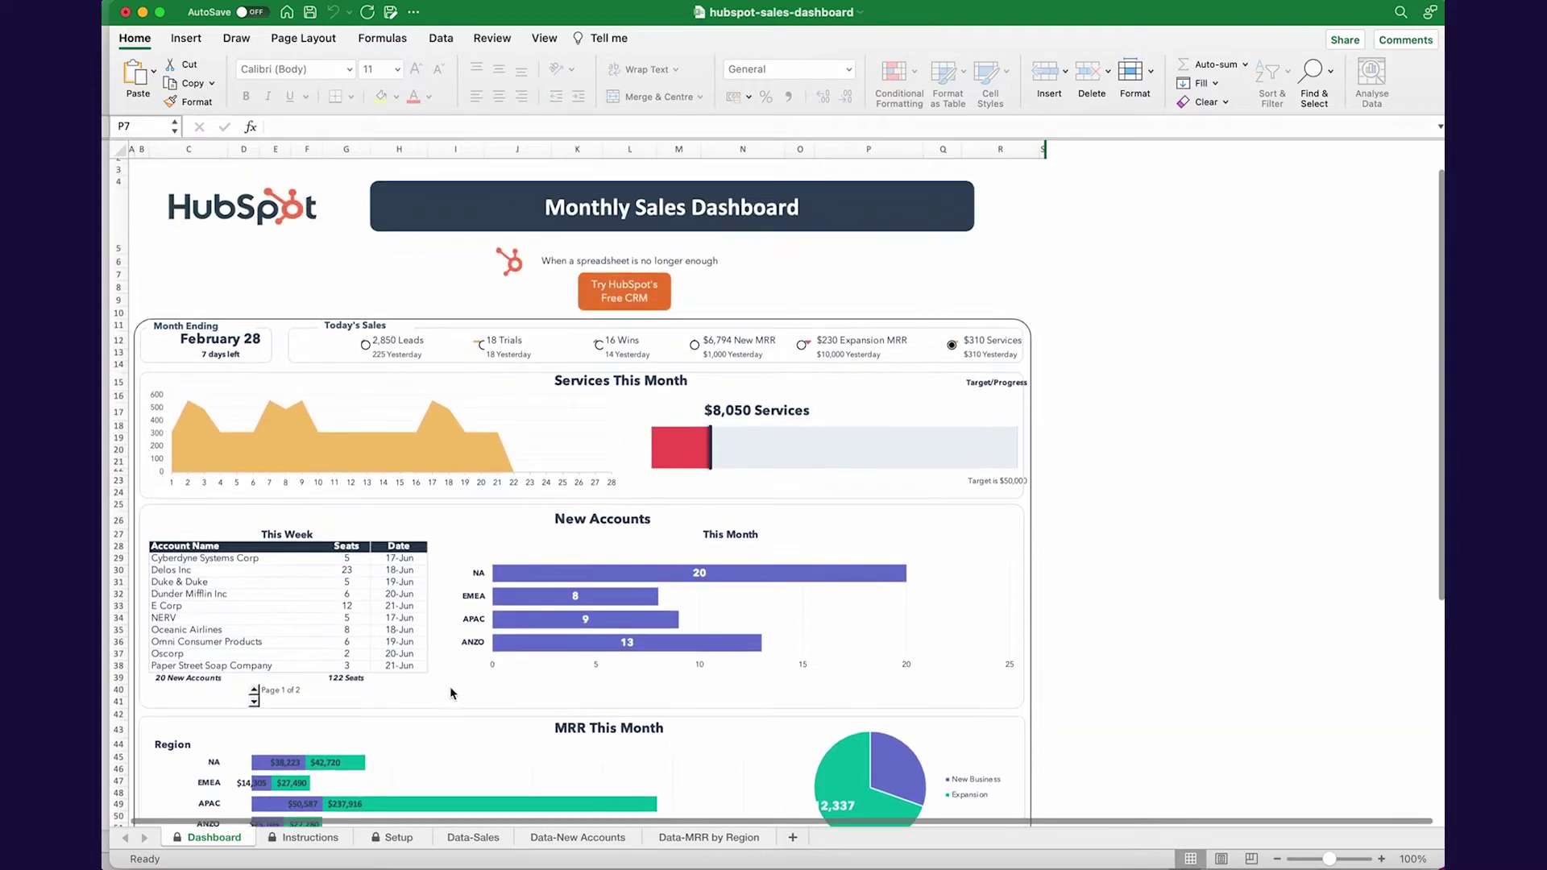
pyautogui.scroll(-5, 1088, 483)
pyautogui.scroll(3, 1088, 484)
pyautogui.scroll(-1, 1088, 483)
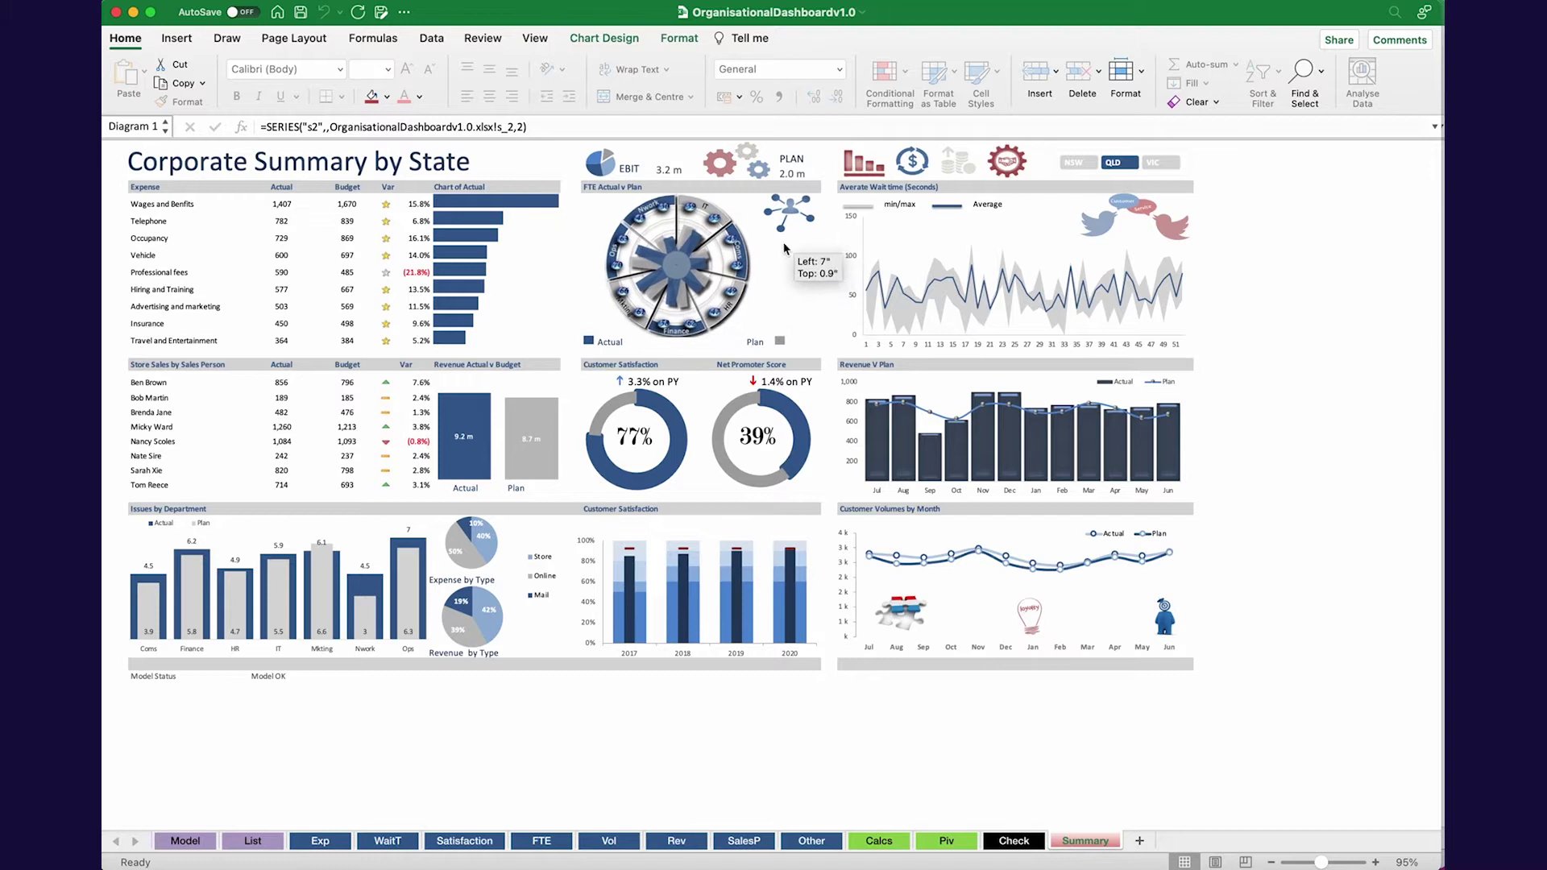
pyautogui.moveTo(786, 253); pyautogui.dragTo(788, 260)
pyautogui.click(511, 235)
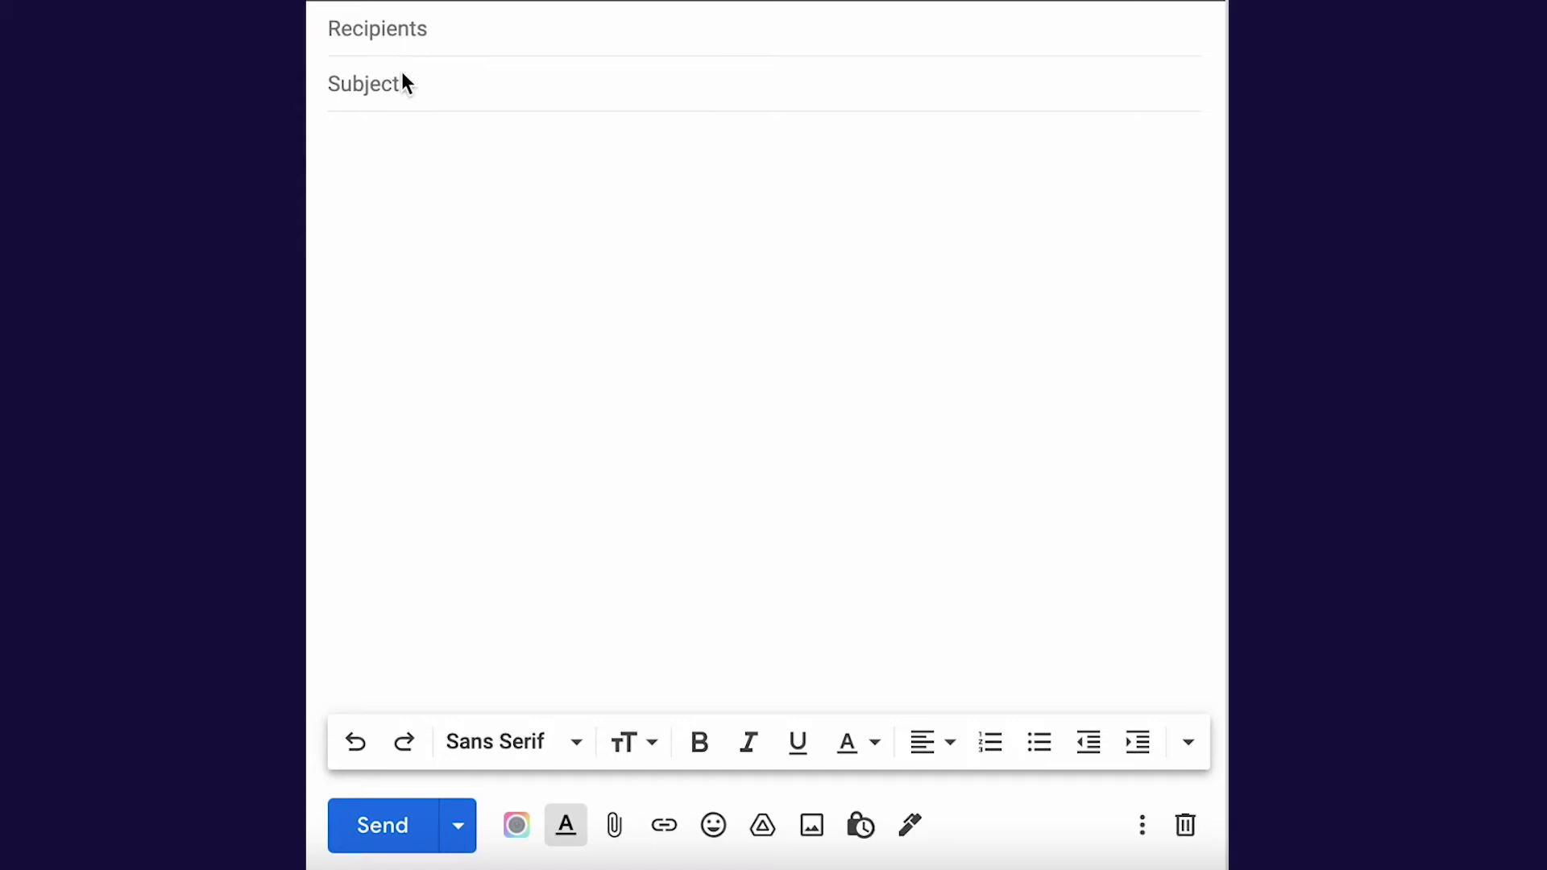
# Step: Write subject 'Dashboard' and body 'Dear Team, Please see today's Sales Dashboard, Kind Regards' plus sender name
pyautogui.write('Dashboard')
pyautogui.click(489, 200)
pyautogui.write('Dear Team,')
pyautogui.press('Return')
pyautogui.press('Return')
pyautogui.write("Please see today's Sales Dashboard")
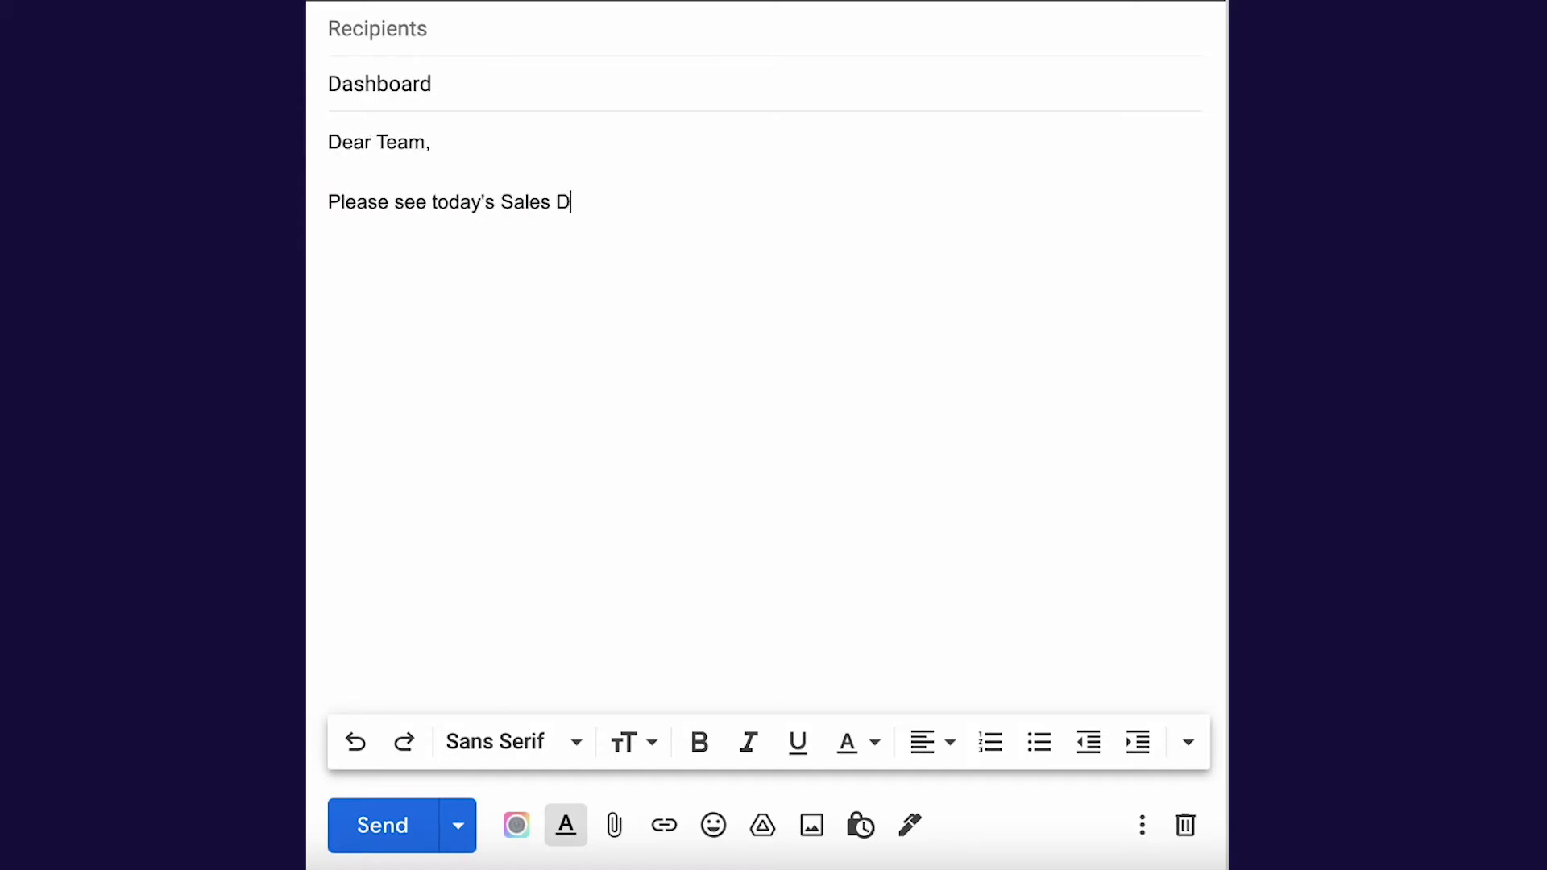
pyautogui.press('Return')
pyautogui.press('Return')
pyautogui.write('Kind Regards,')
pyautogui.press('Return')
pyautogui.write('Dale')
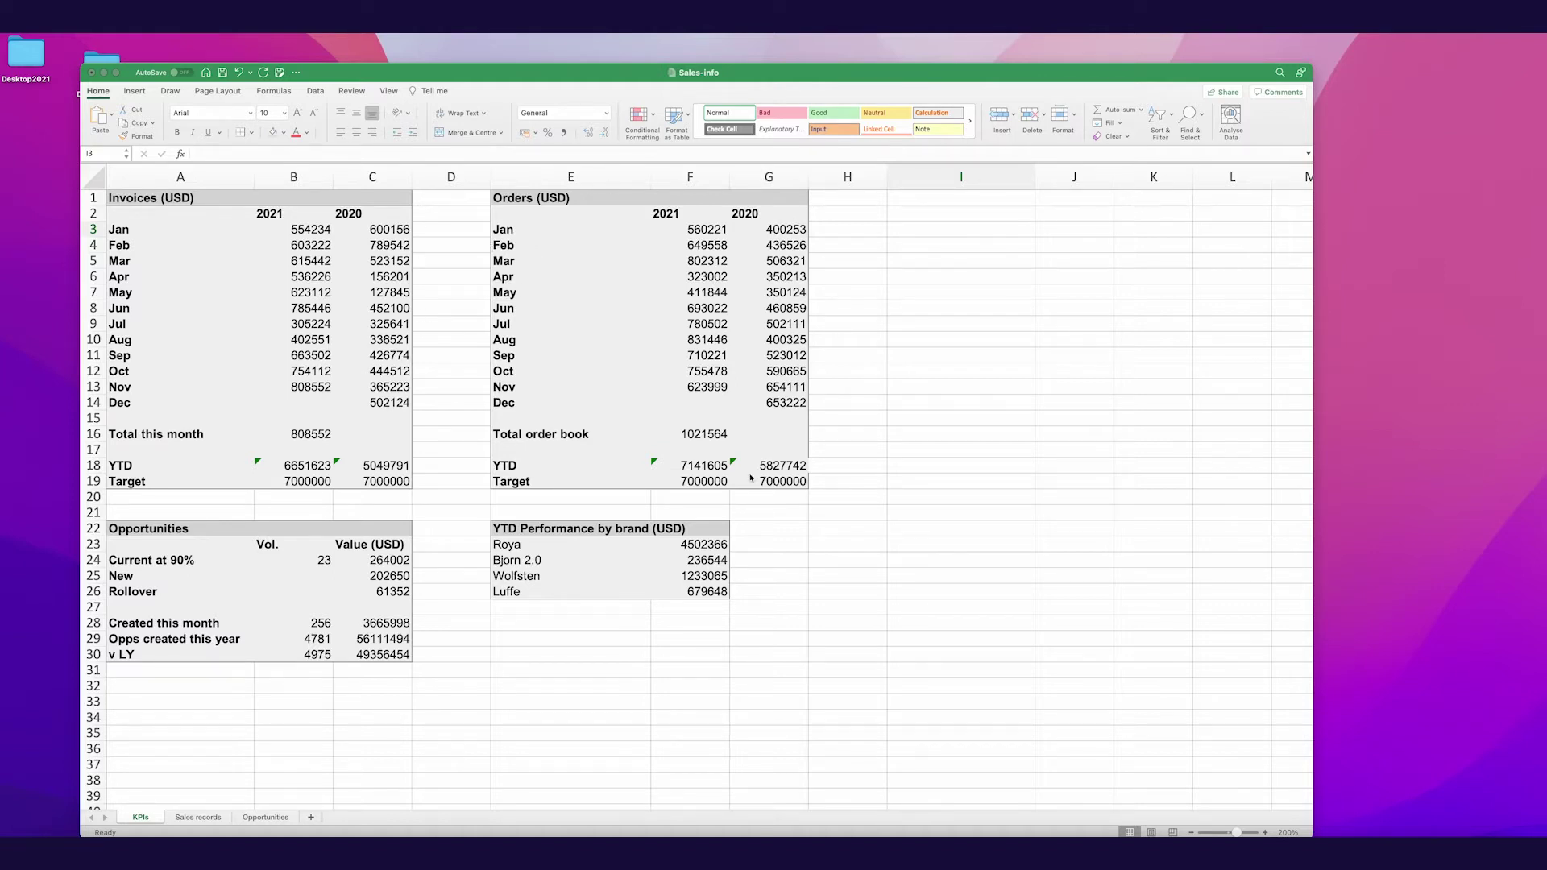
pyautogui.click(195, 822)
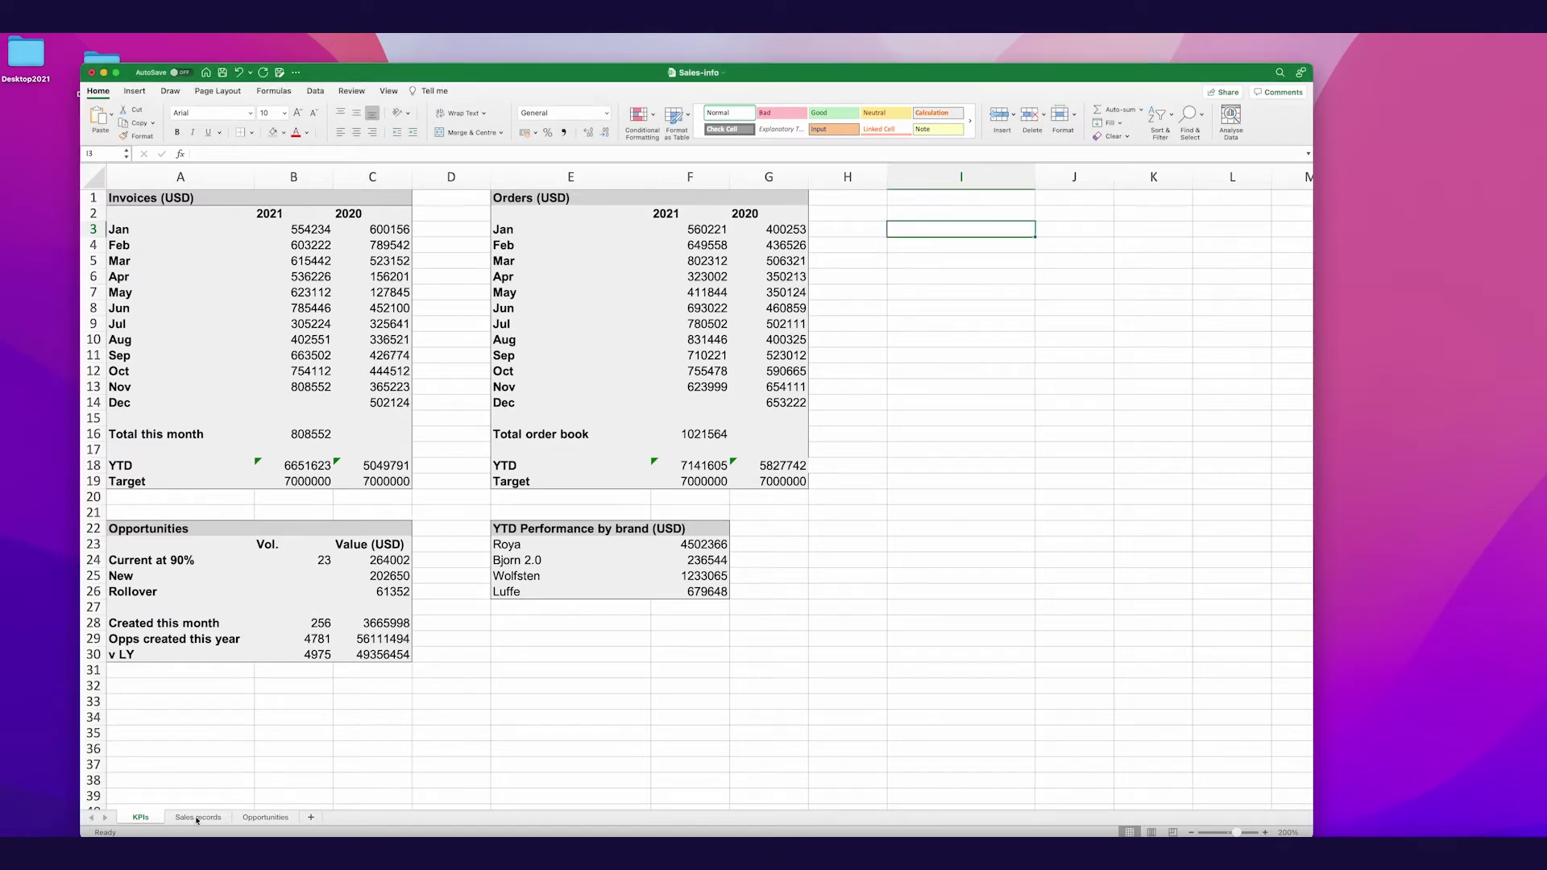
pyautogui.click(195, 817)
pyautogui.scroll(-20, 305, 665)
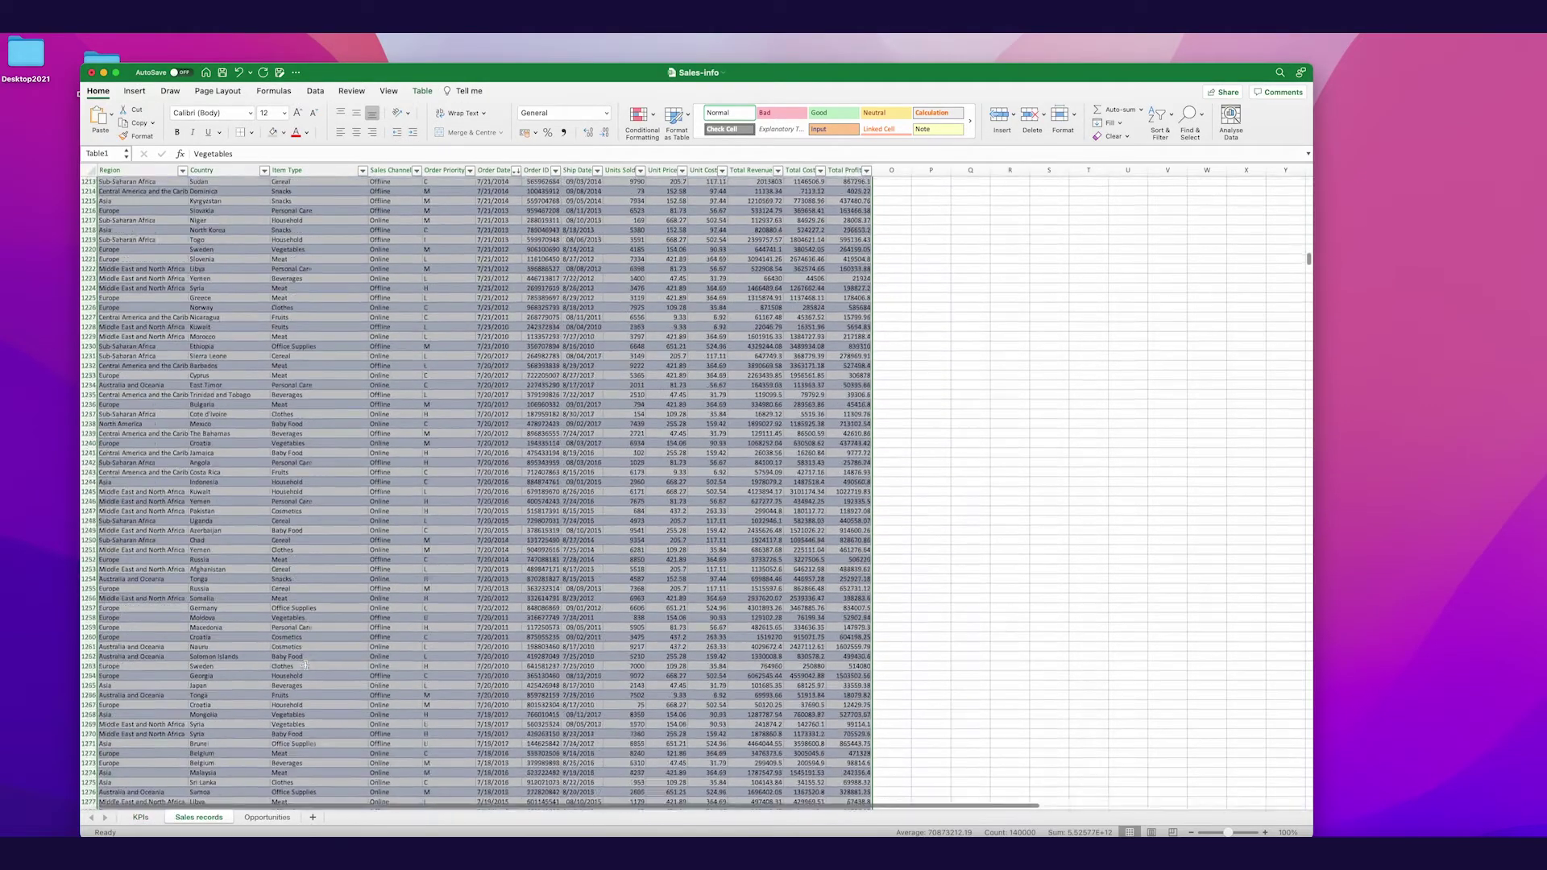
pyautogui.scroll(10, 305, 665)
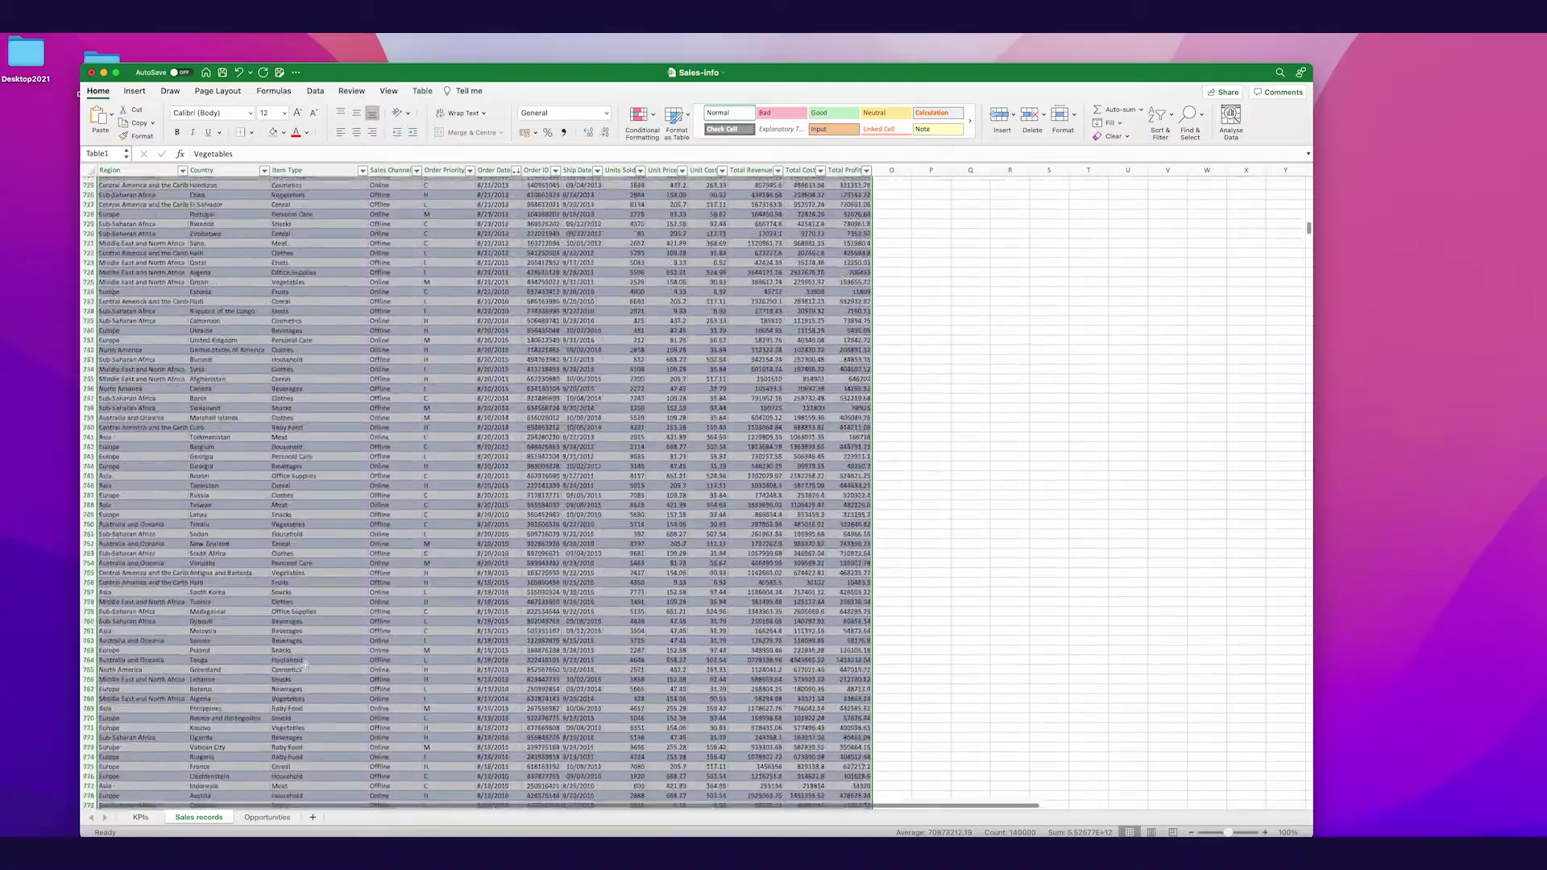
pyautogui.scroll(5, 305, 665)
pyautogui.click(266, 817)
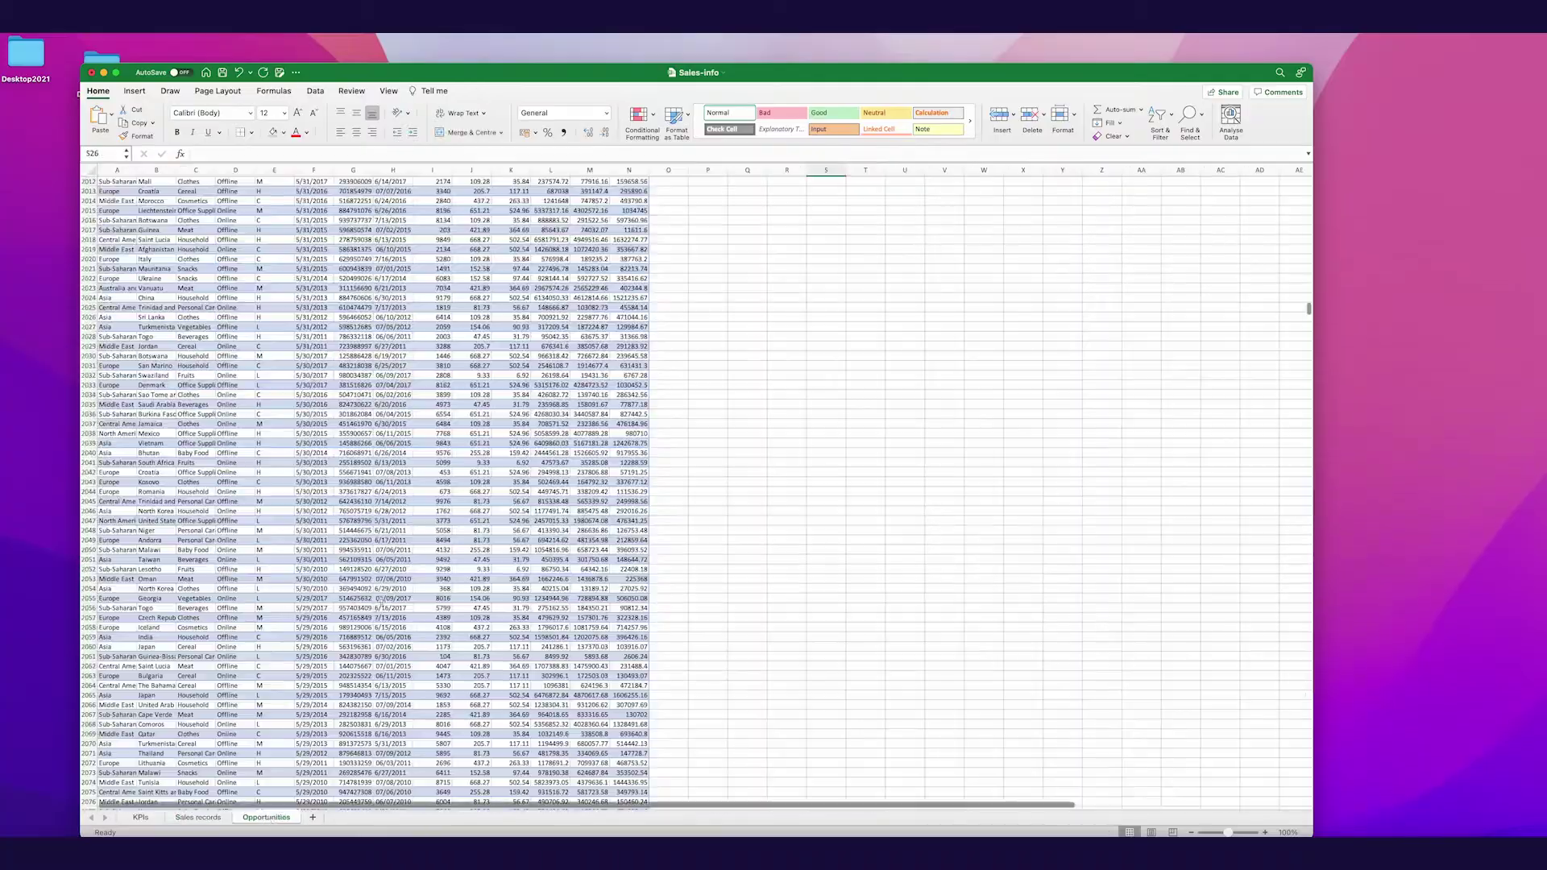
pyautogui.scroll(-10, 483, 483)
pyautogui.scroll(-20, 218, 763)
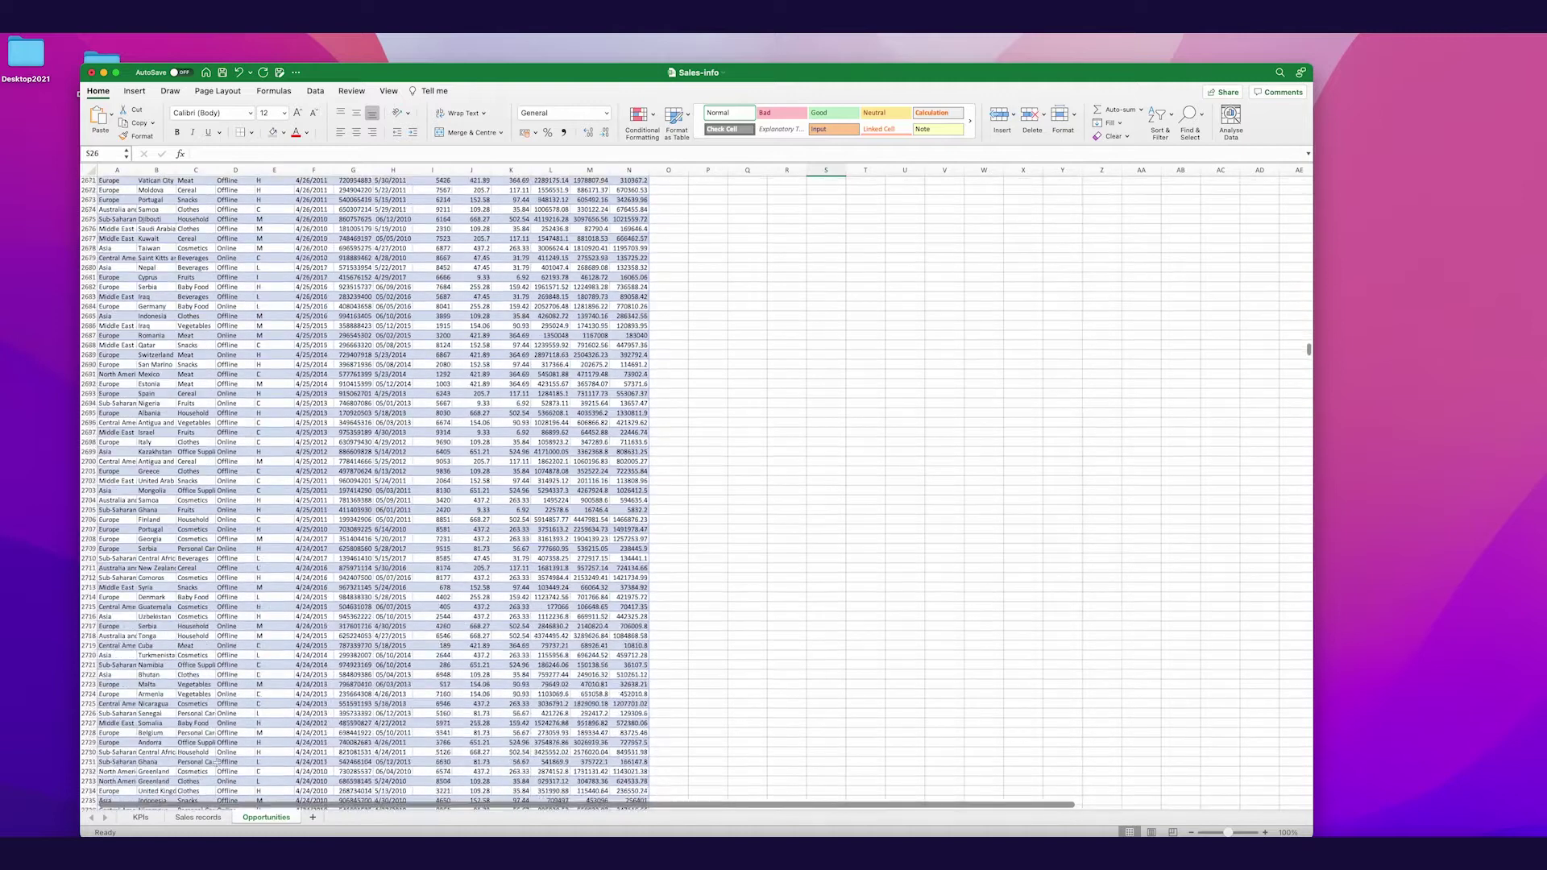
pyautogui.scroll(-5, 218, 762)
pyautogui.click(140, 817)
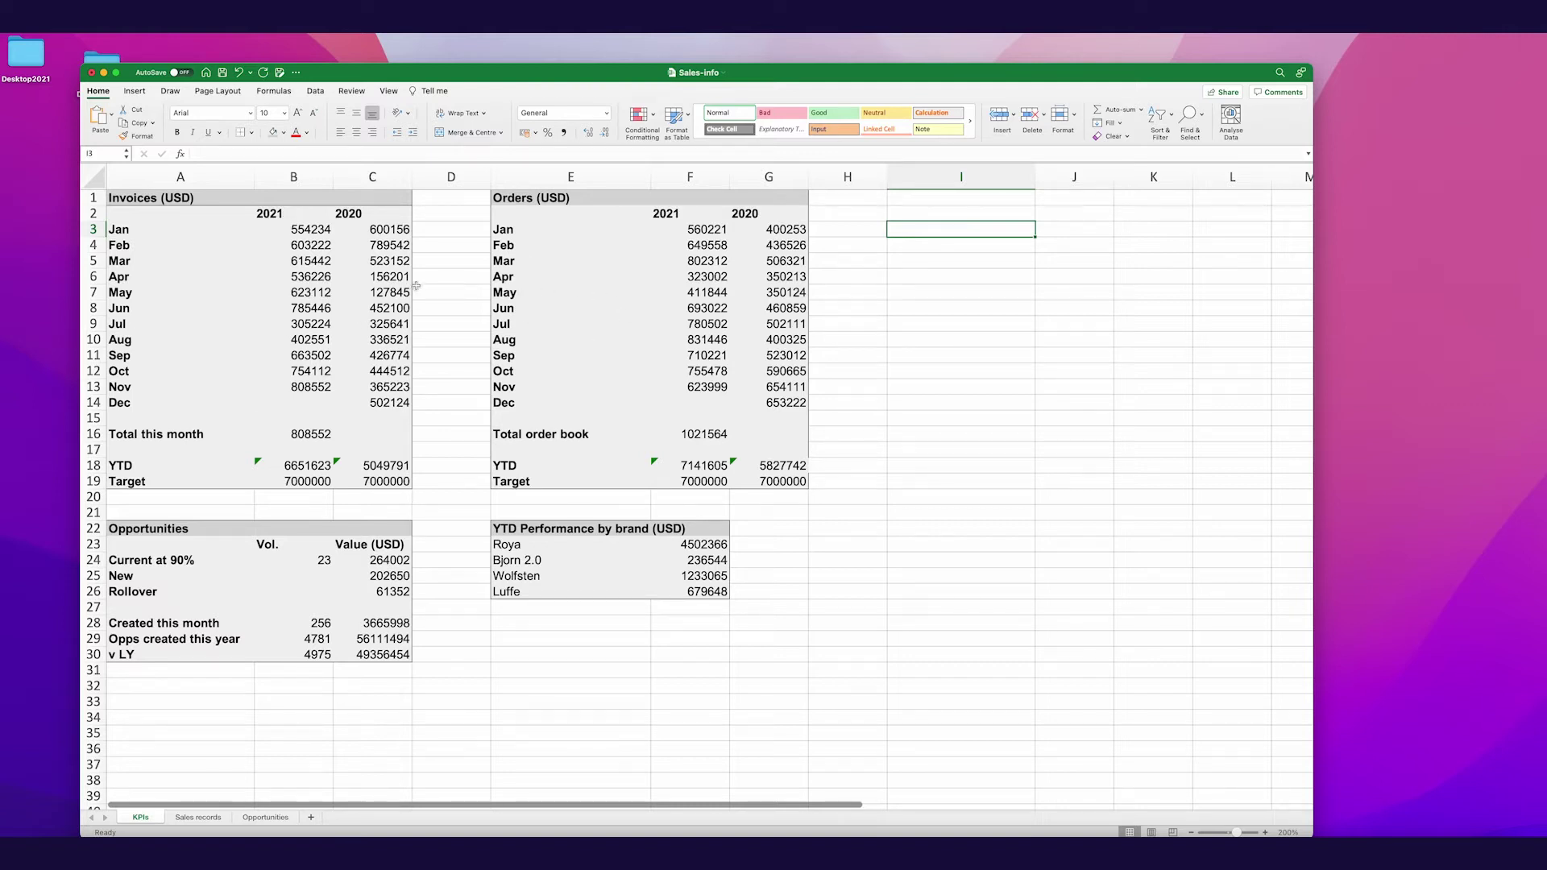
pyautogui.click(898, 543)
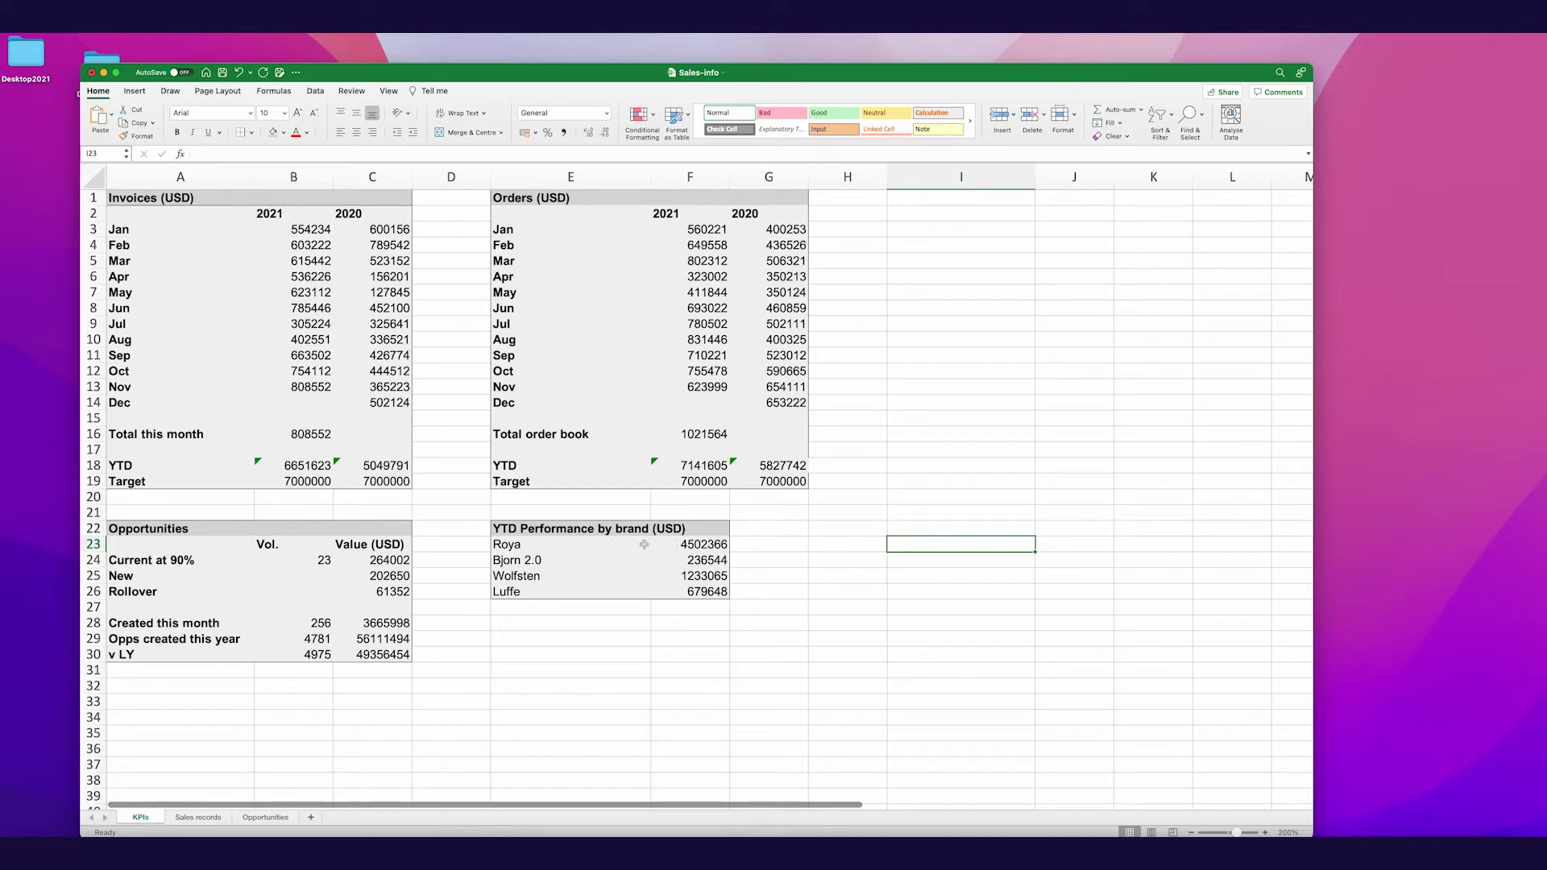
pyautogui.click(812, 633)
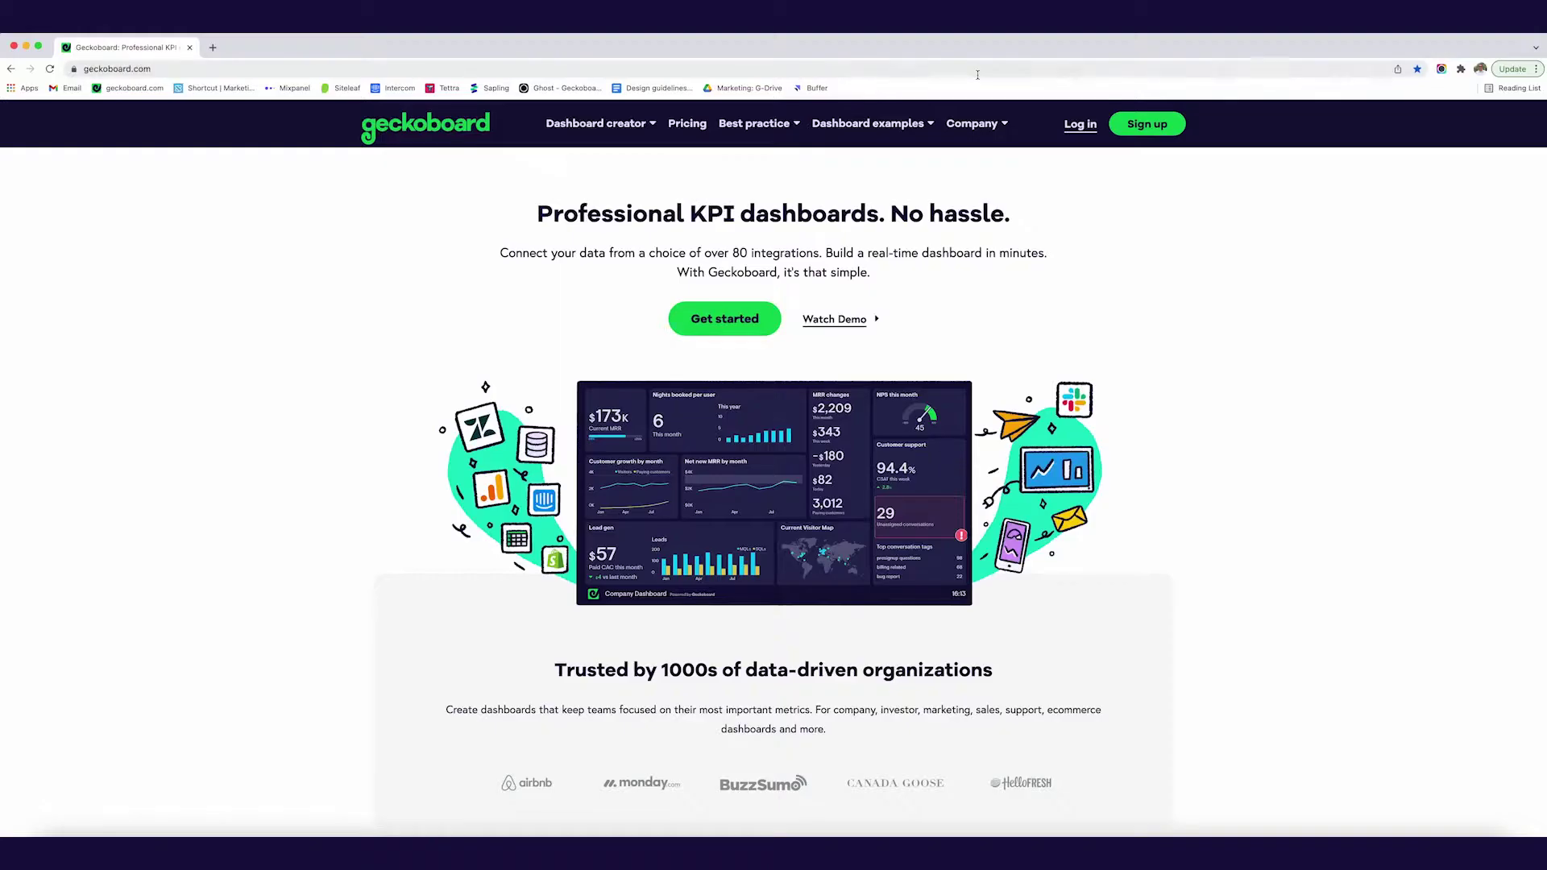
# Step: Log in to Geckoboard and create an empty New Dashboard
pyautogui.moveTo(1012, 119)
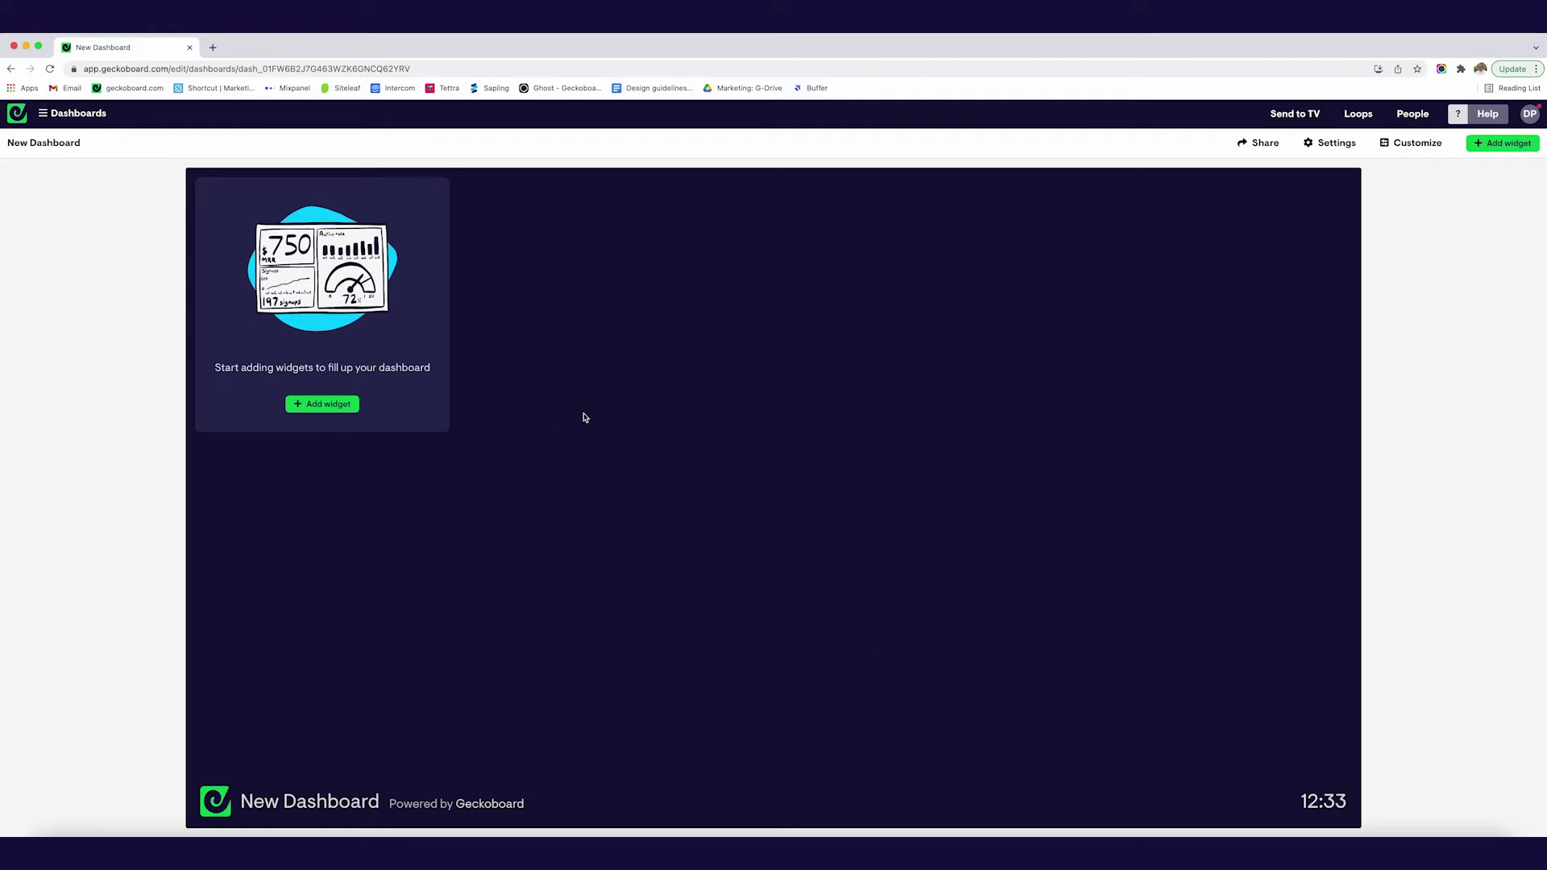
# Step: Start adding a widget and browse the Connect your data source list
pyautogui.click(323, 403)
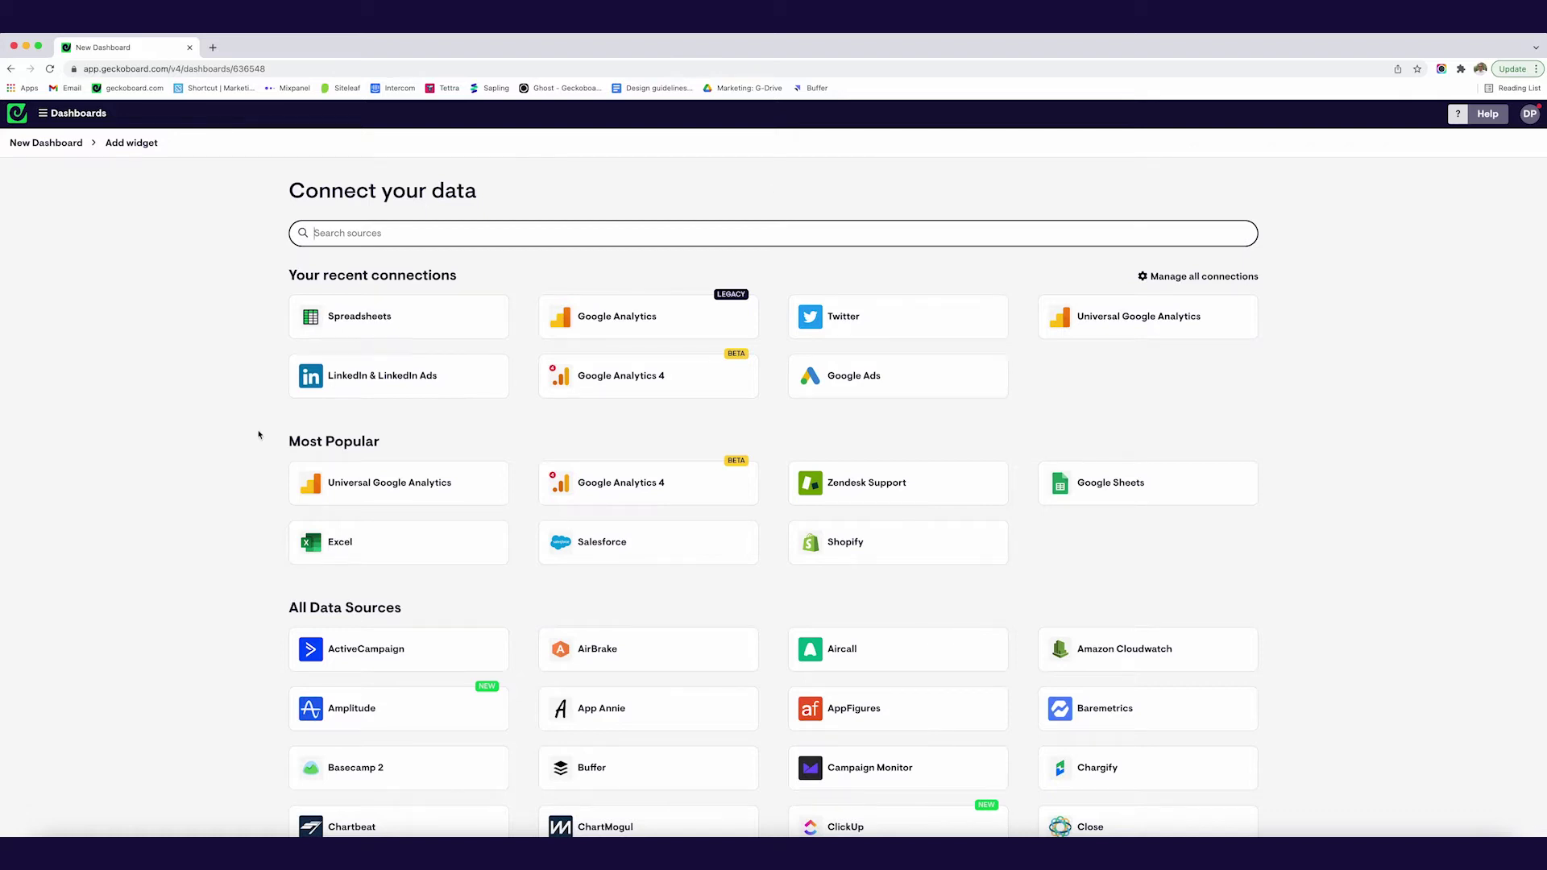
pyautogui.scroll(-7, 235, 470)
pyautogui.scroll(-5, 237, 470)
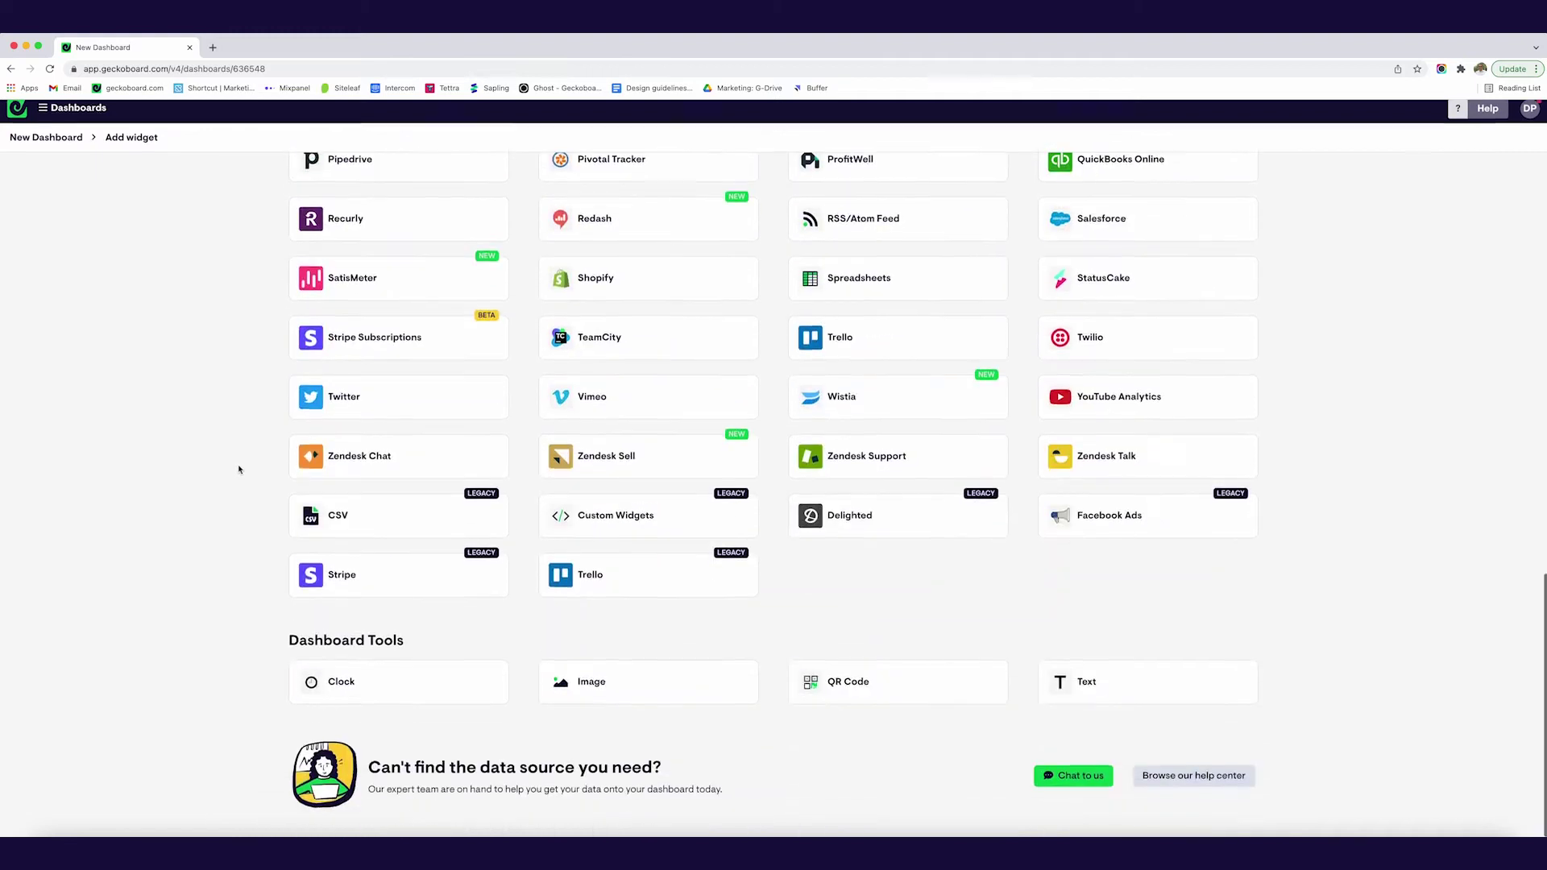
pyautogui.scroll(12, 239, 470)
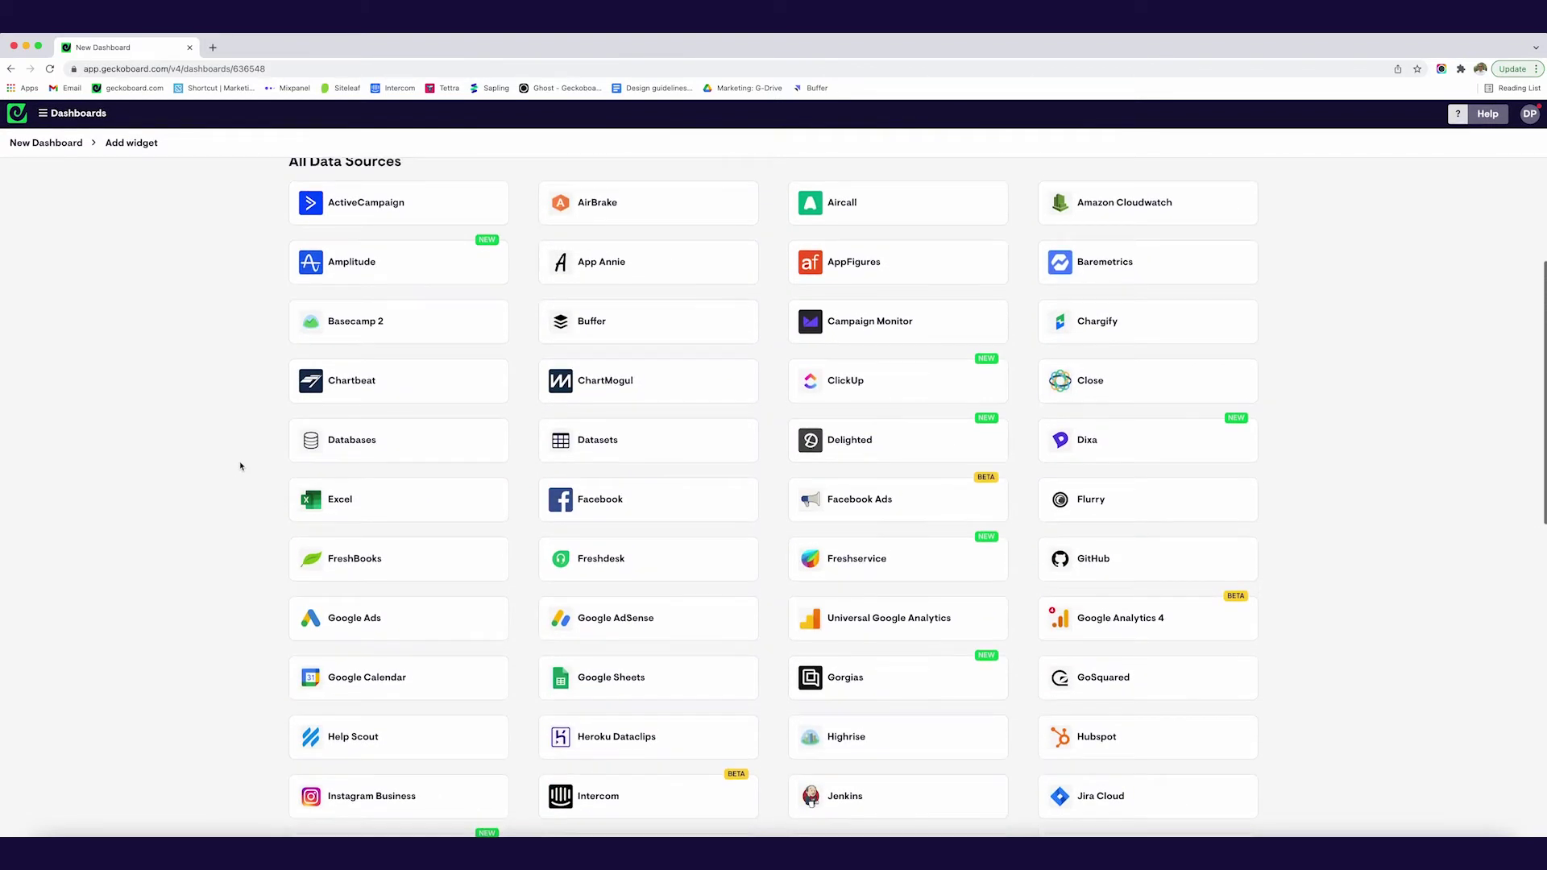
pyautogui.scroll(5, 240, 466)
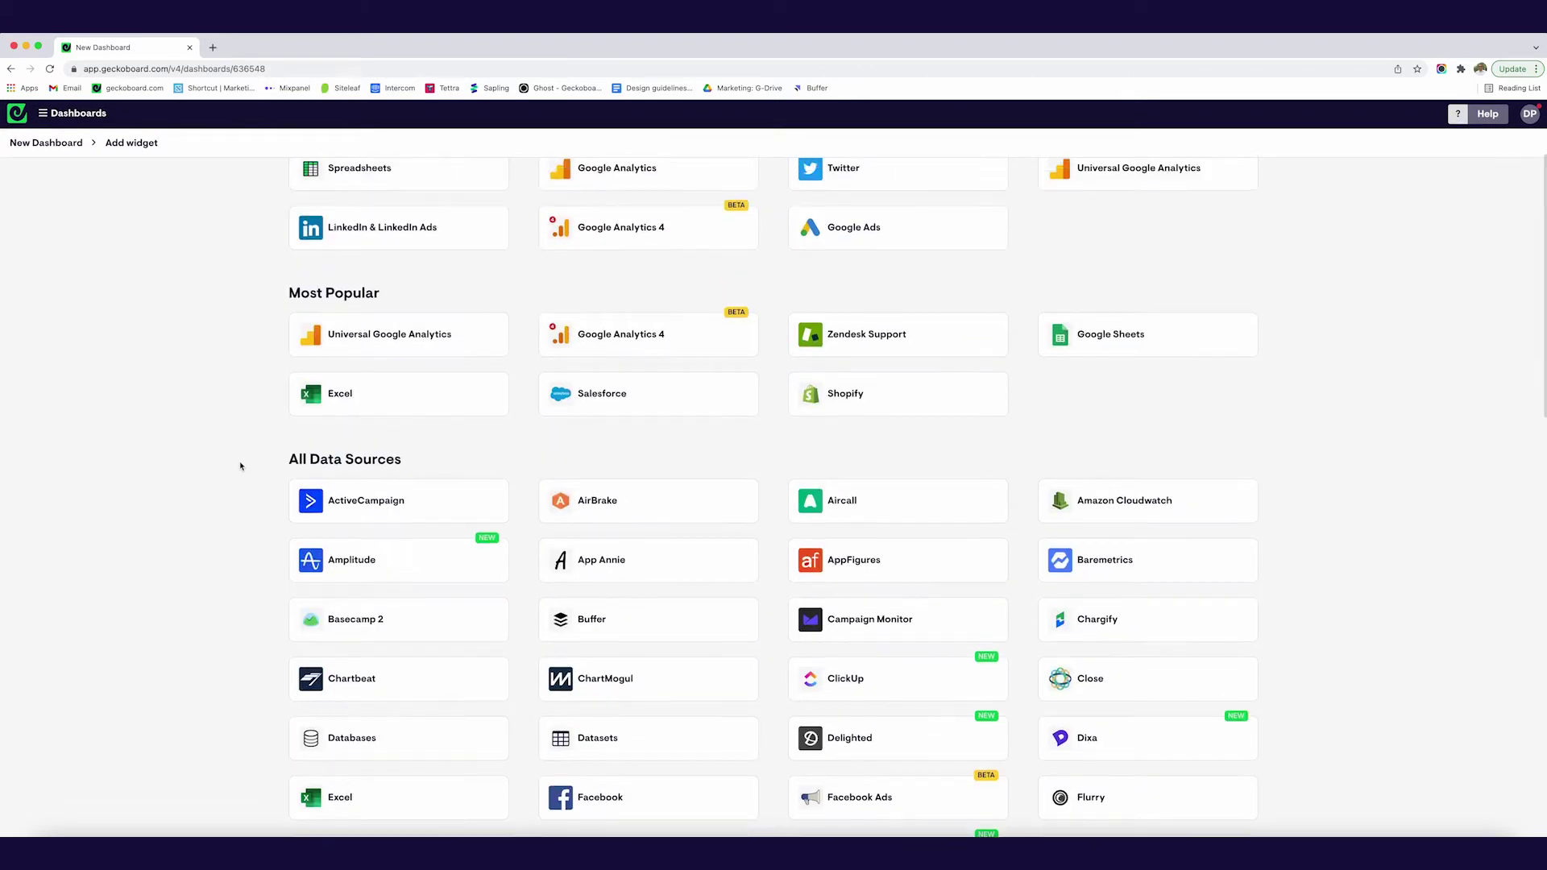
pyautogui.scroll(2, 239, 465)
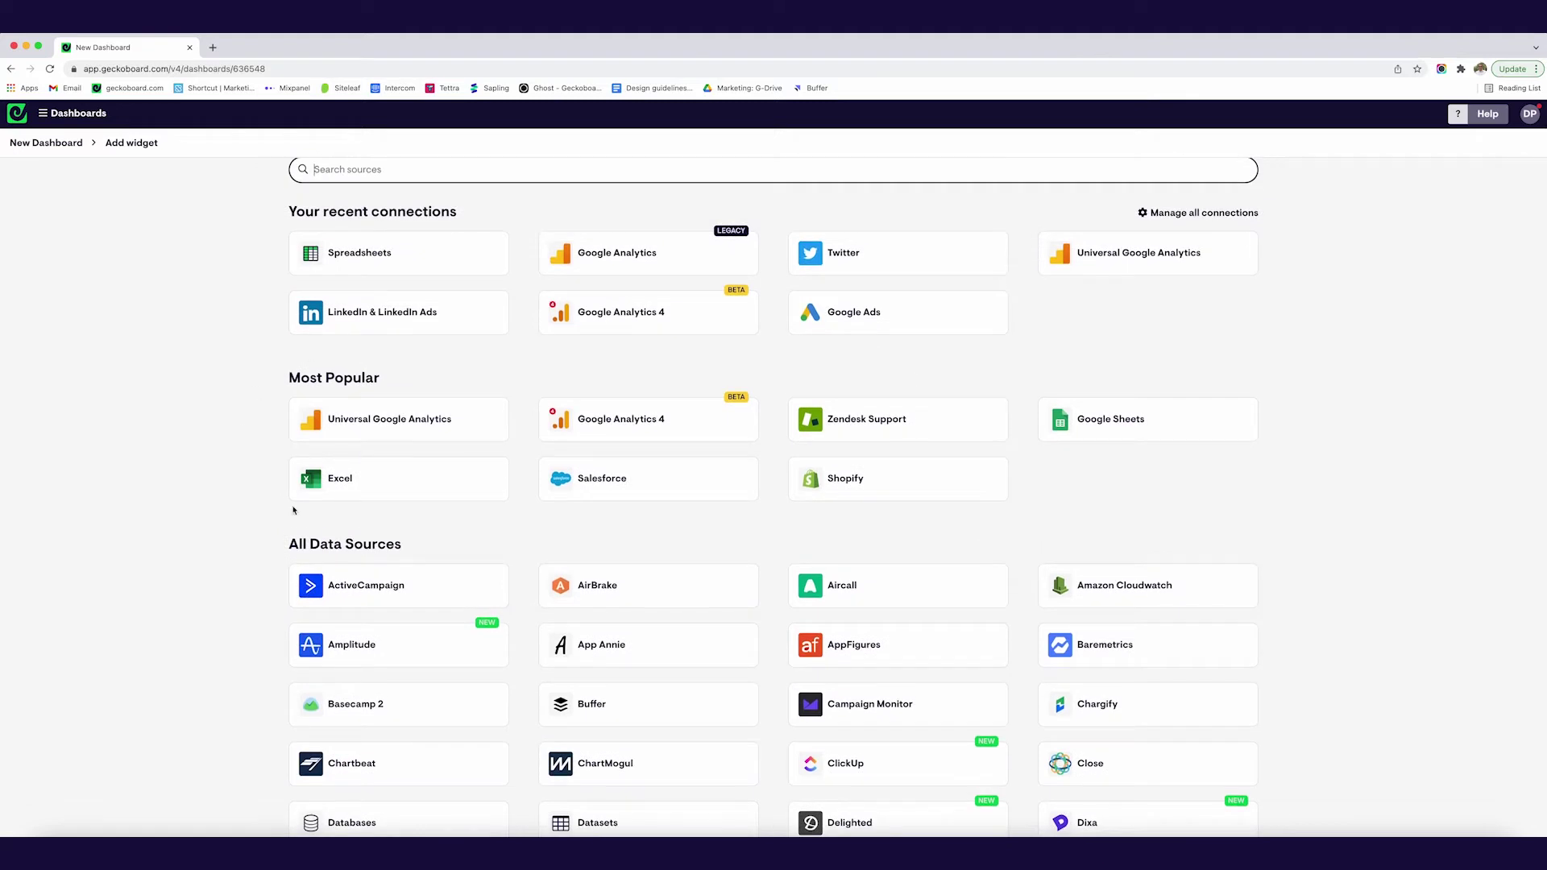
# Step: Use Excel as the data source and pick Sales-info.xlsx from OneDrive
pyautogui.click(357, 484)
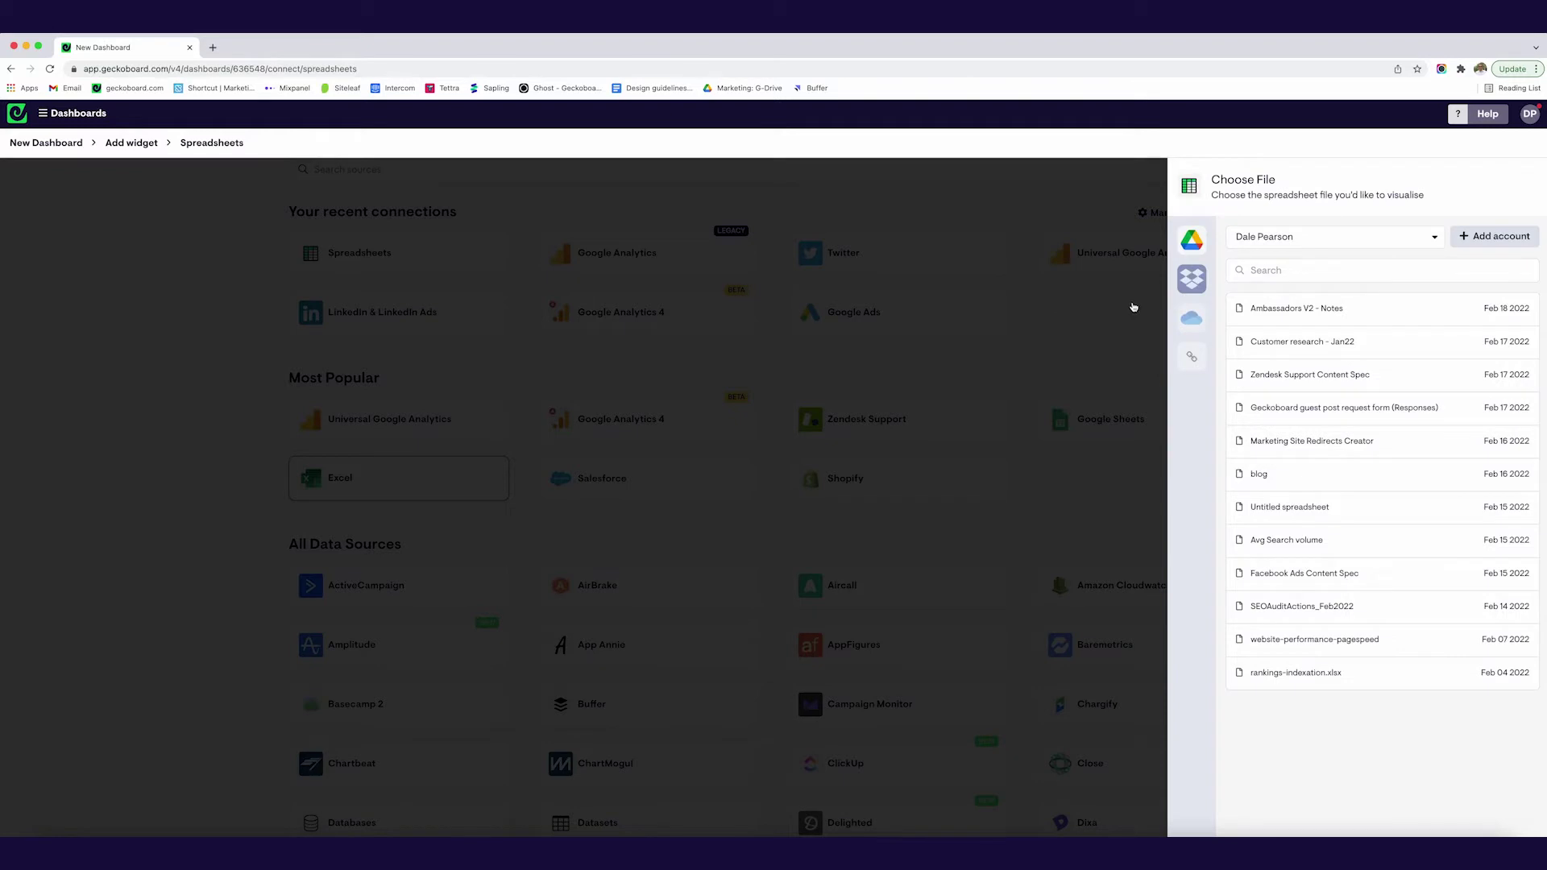
pyautogui.click(1191, 318)
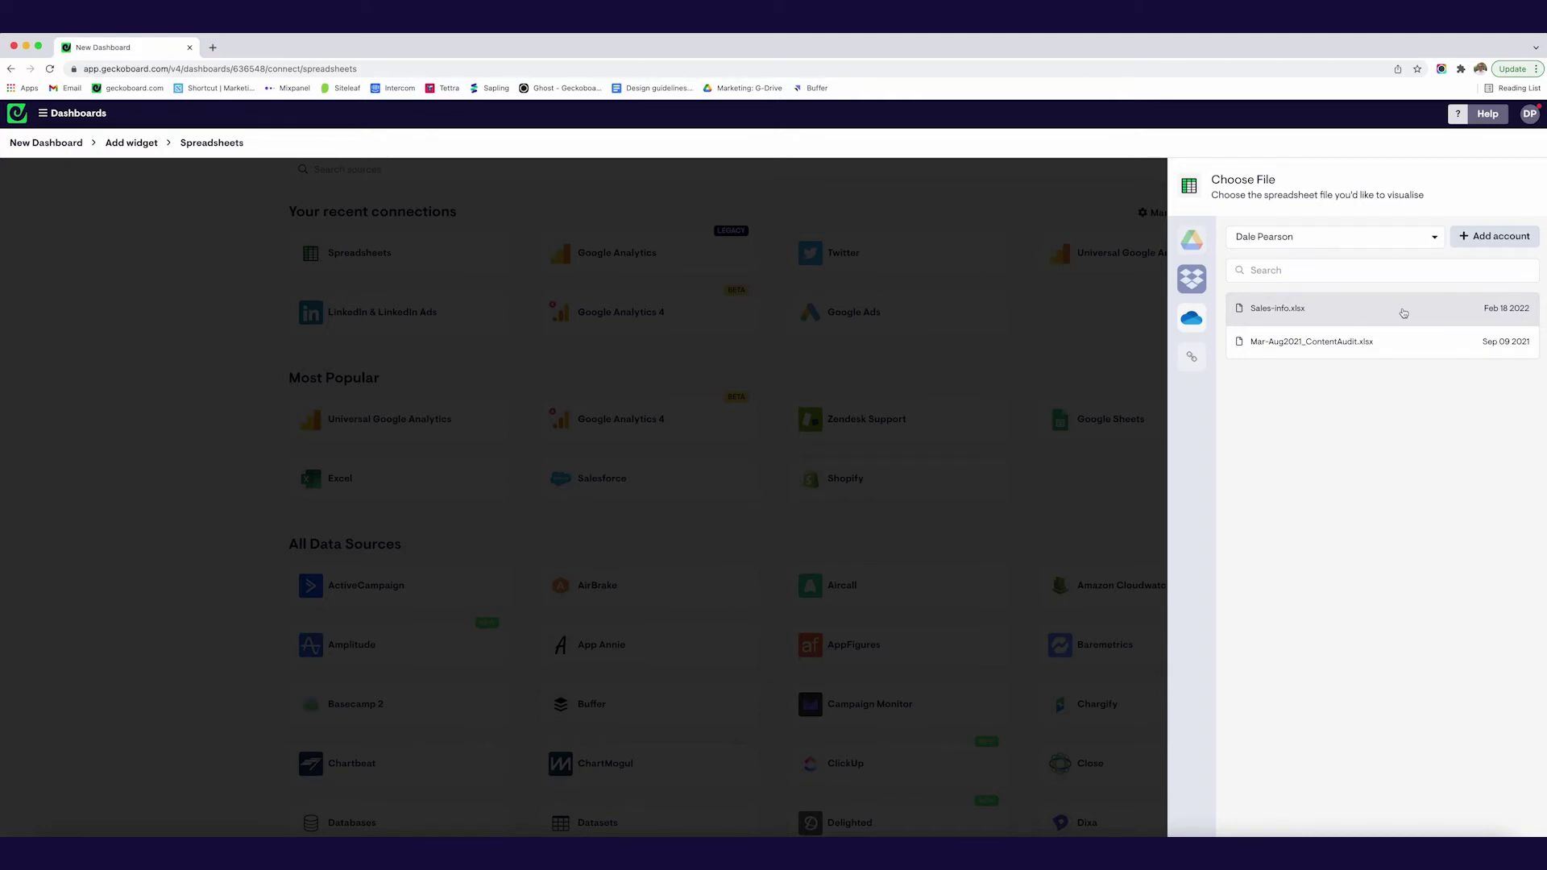
pyautogui.click(1403, 313)
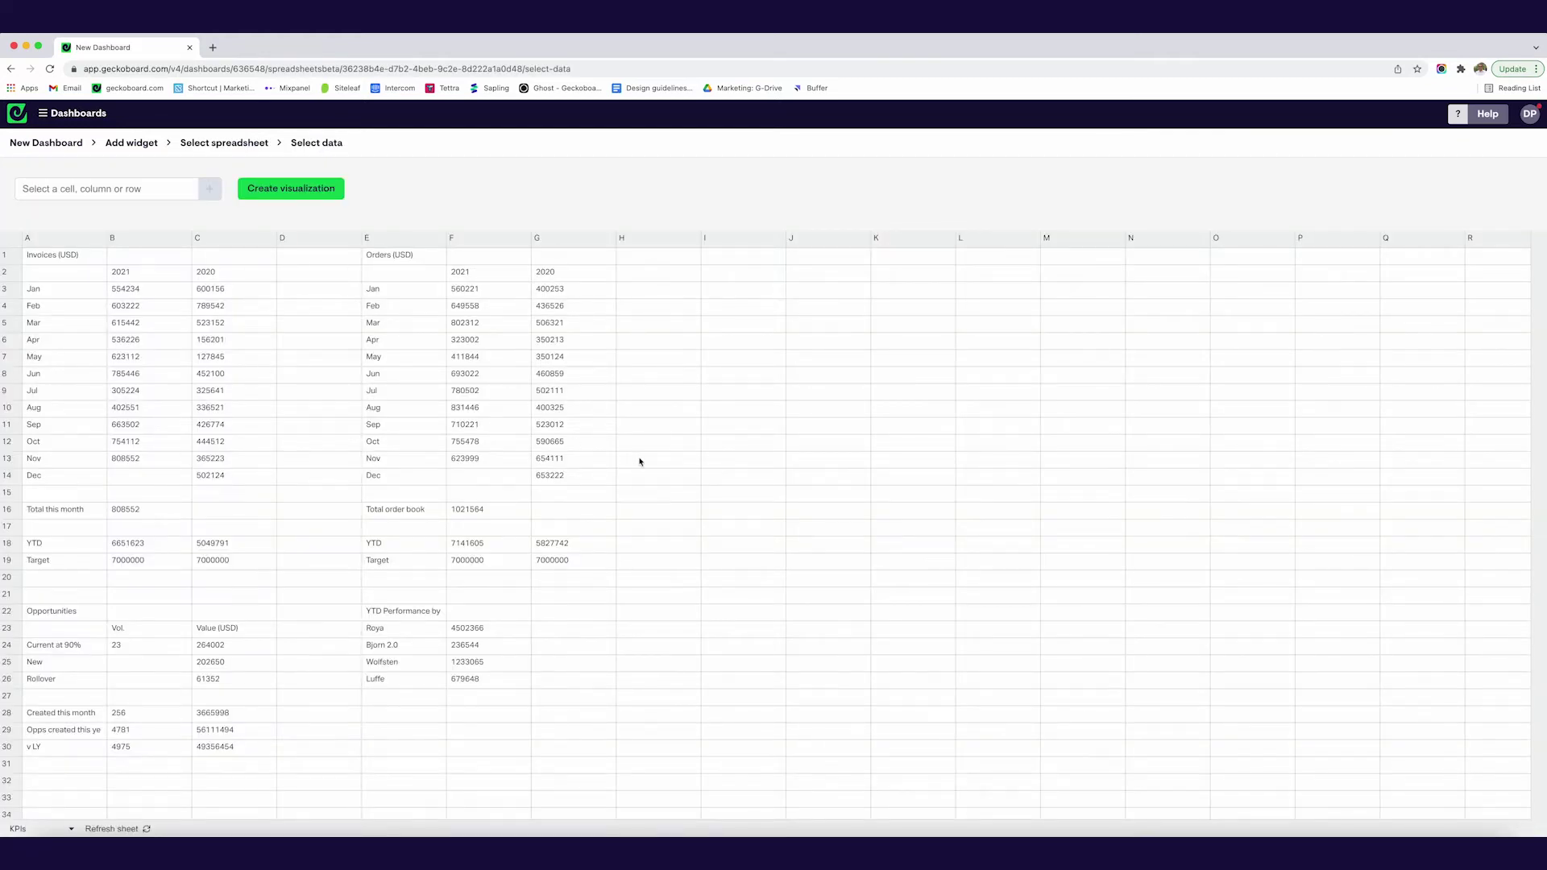
# Step: Select KPIs cell B18, the 2021 invoices YTD total, and visualize it as a Number
pyautogui.click(25, 828)
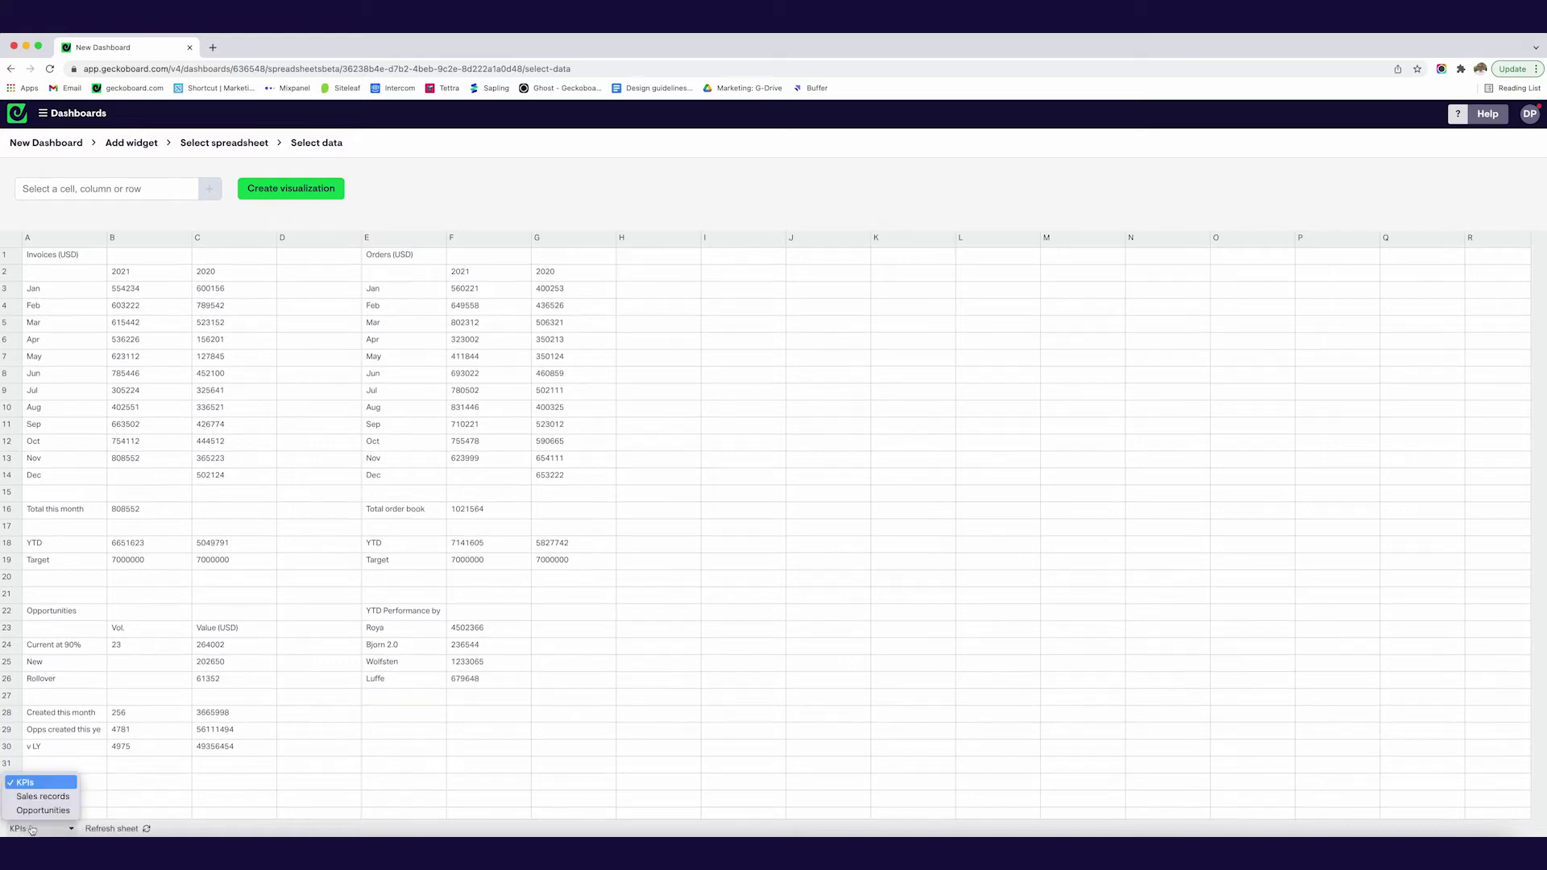
pyautogui.click(64, 320)
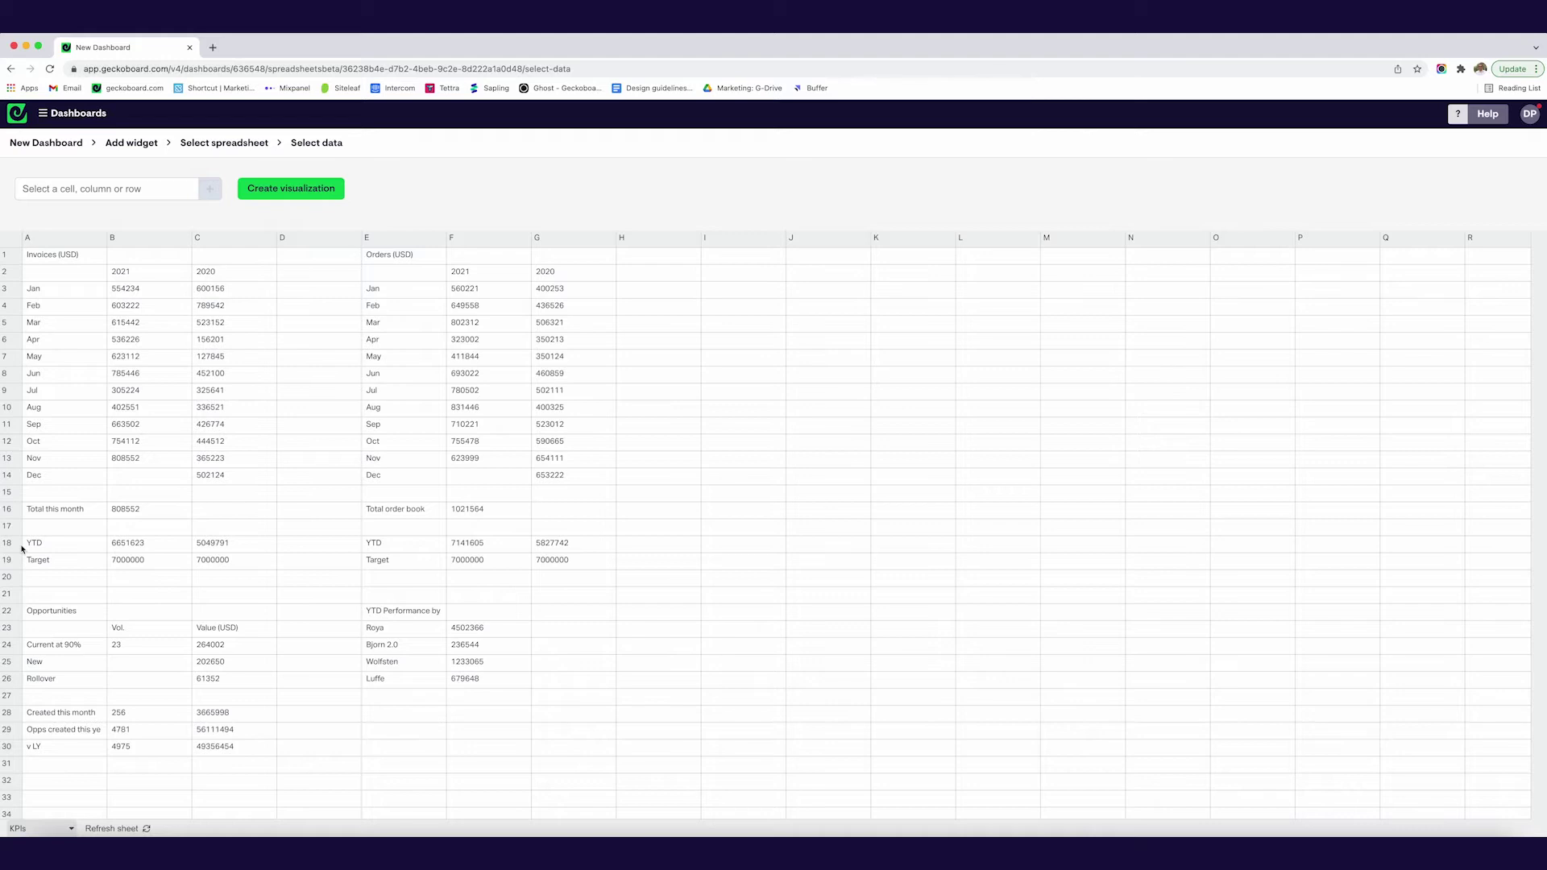
pyautogui.click(143, 546)
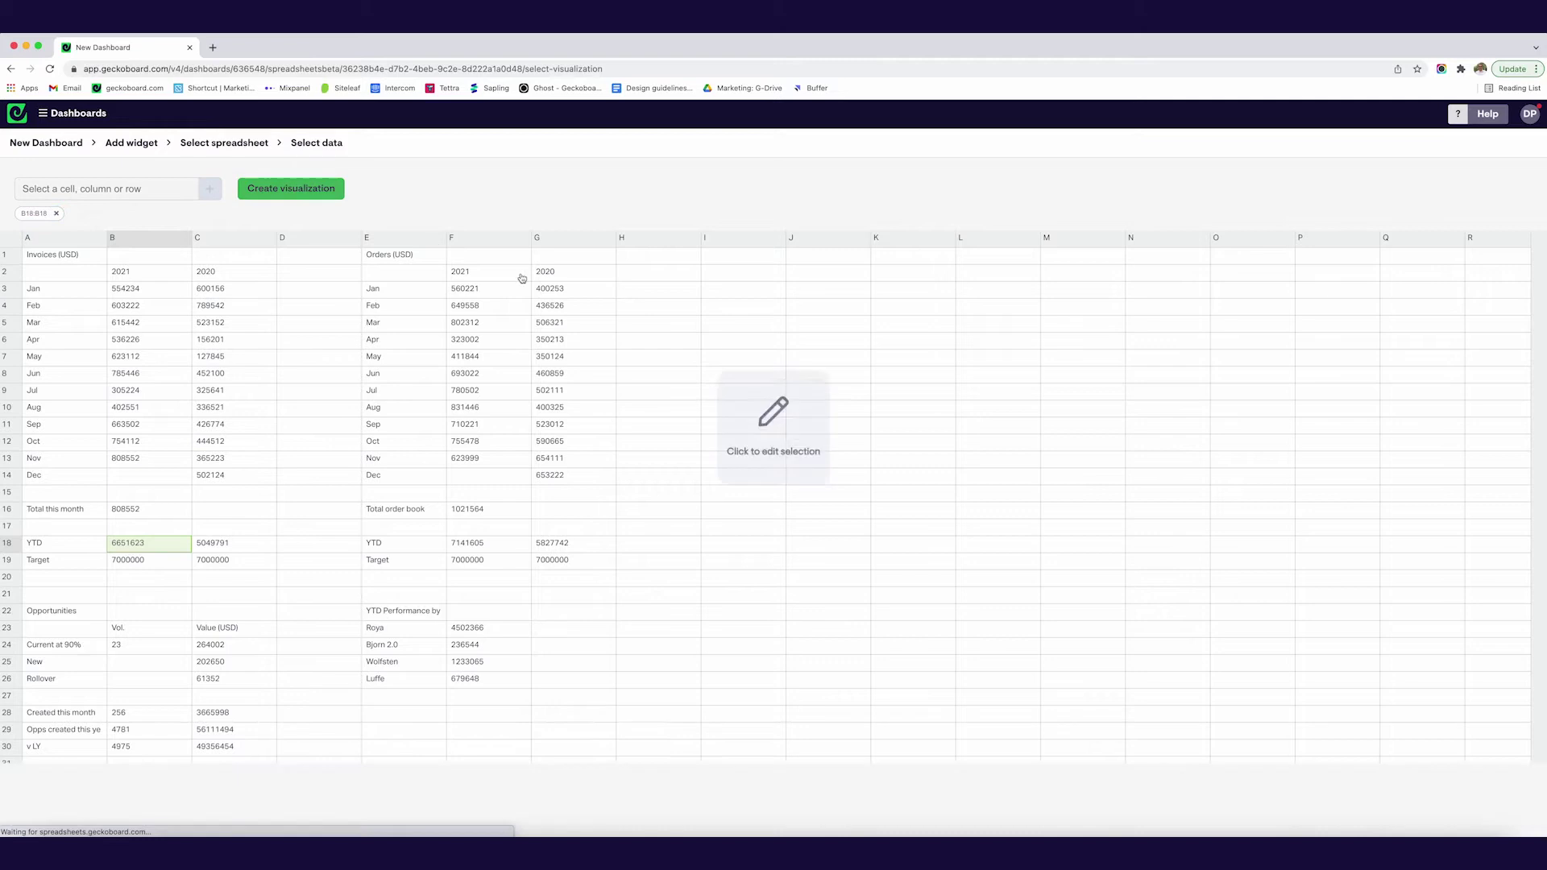
pyautogui.click(274, 188)
pyautogui.click(269, 749)
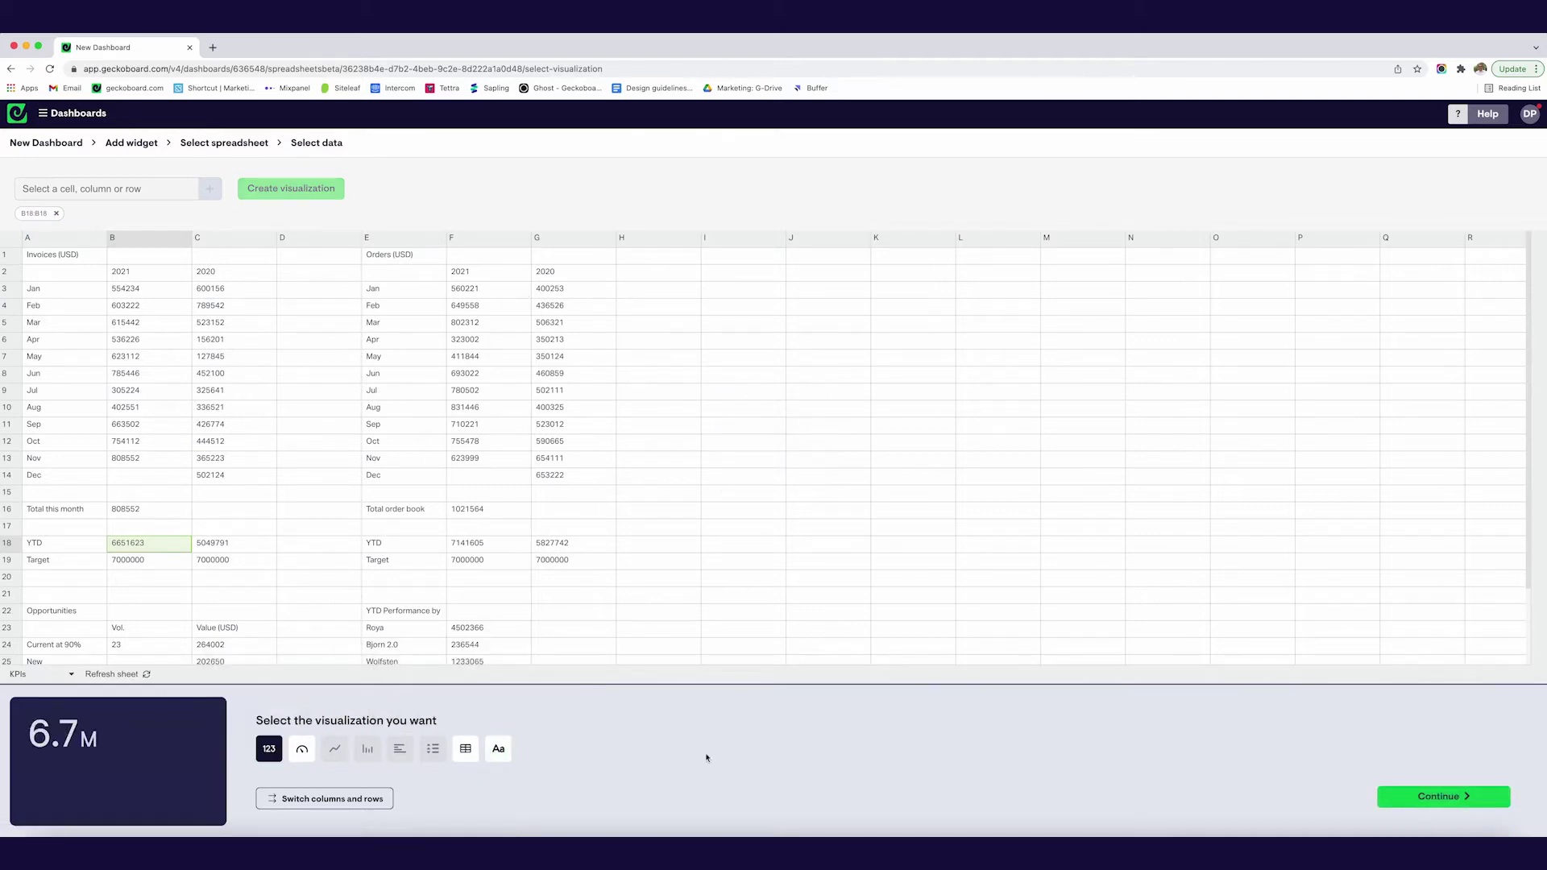
# Step: Give the number widget a '$' unit prefix so it reads $6.7M
pyautogui.click(1438, 798)
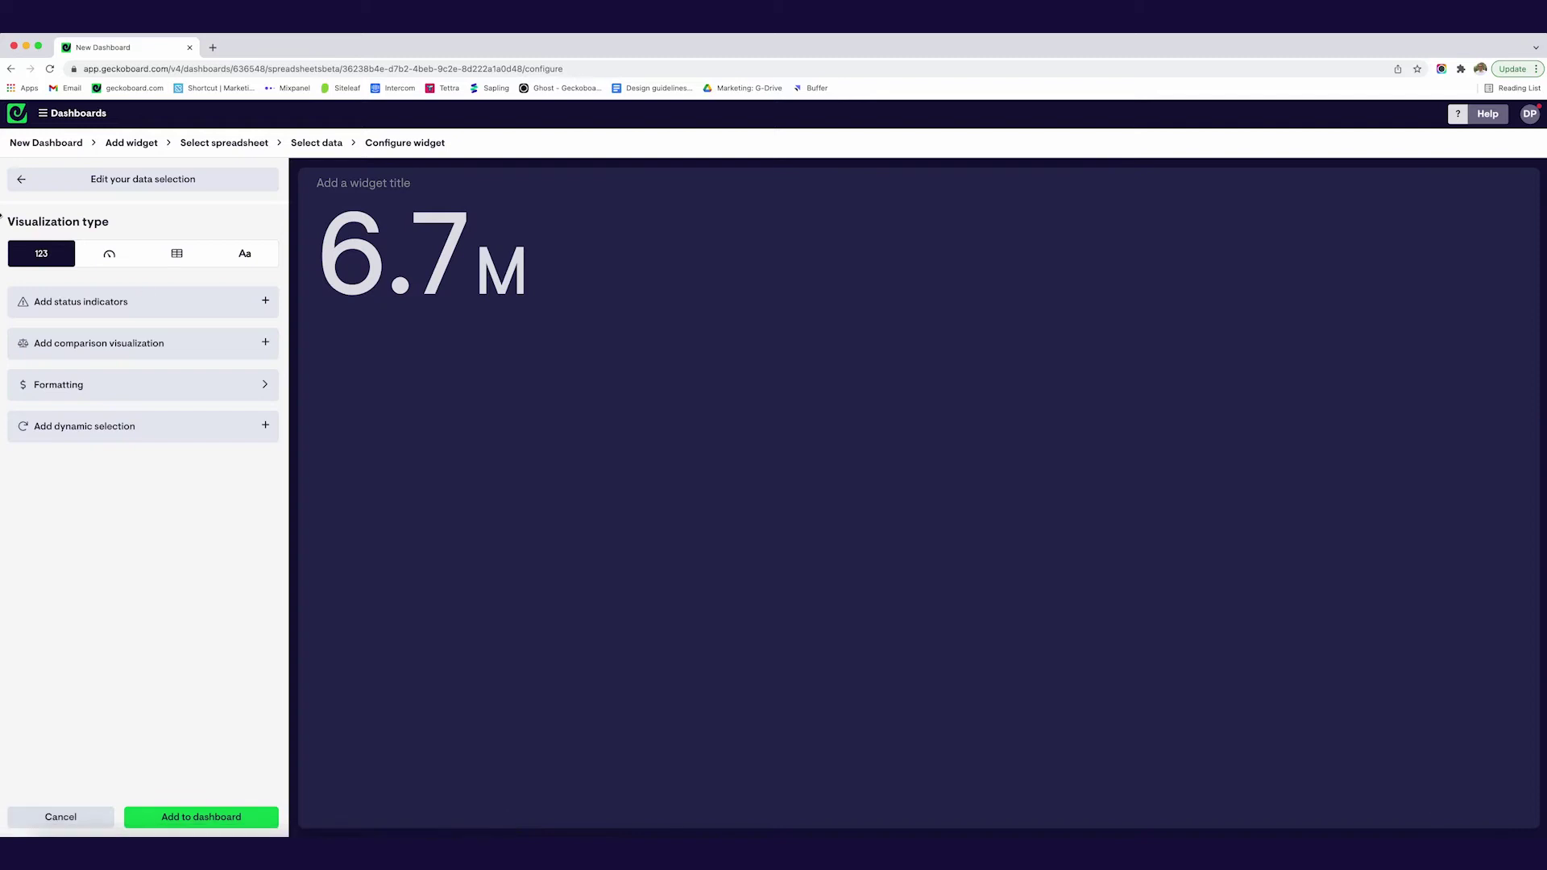
pyautogui.click(69, 379)
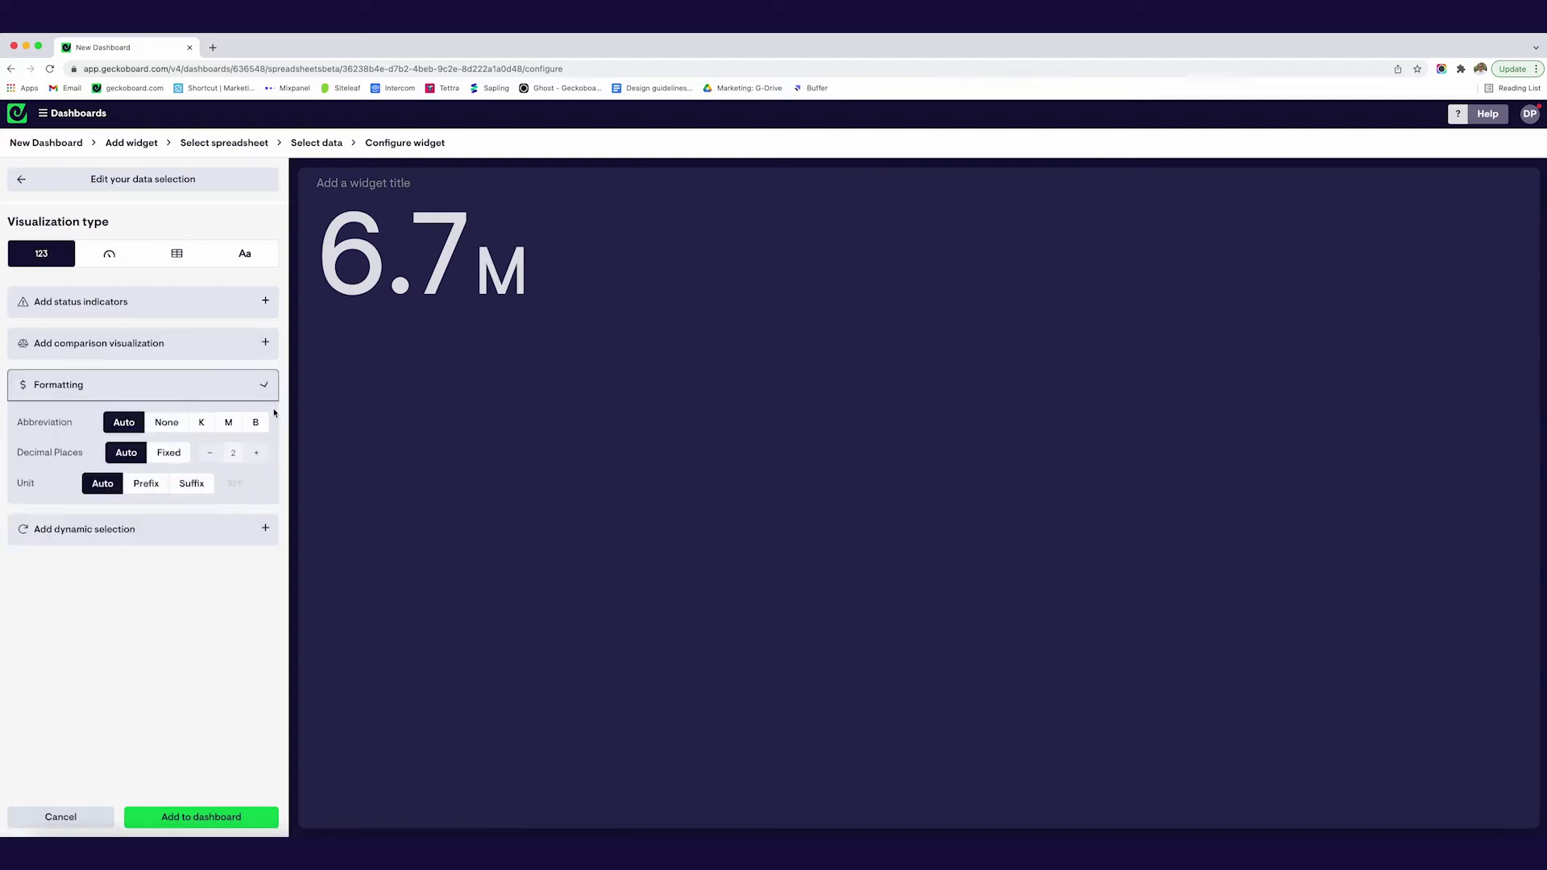
pyautogui.click(146, 482)
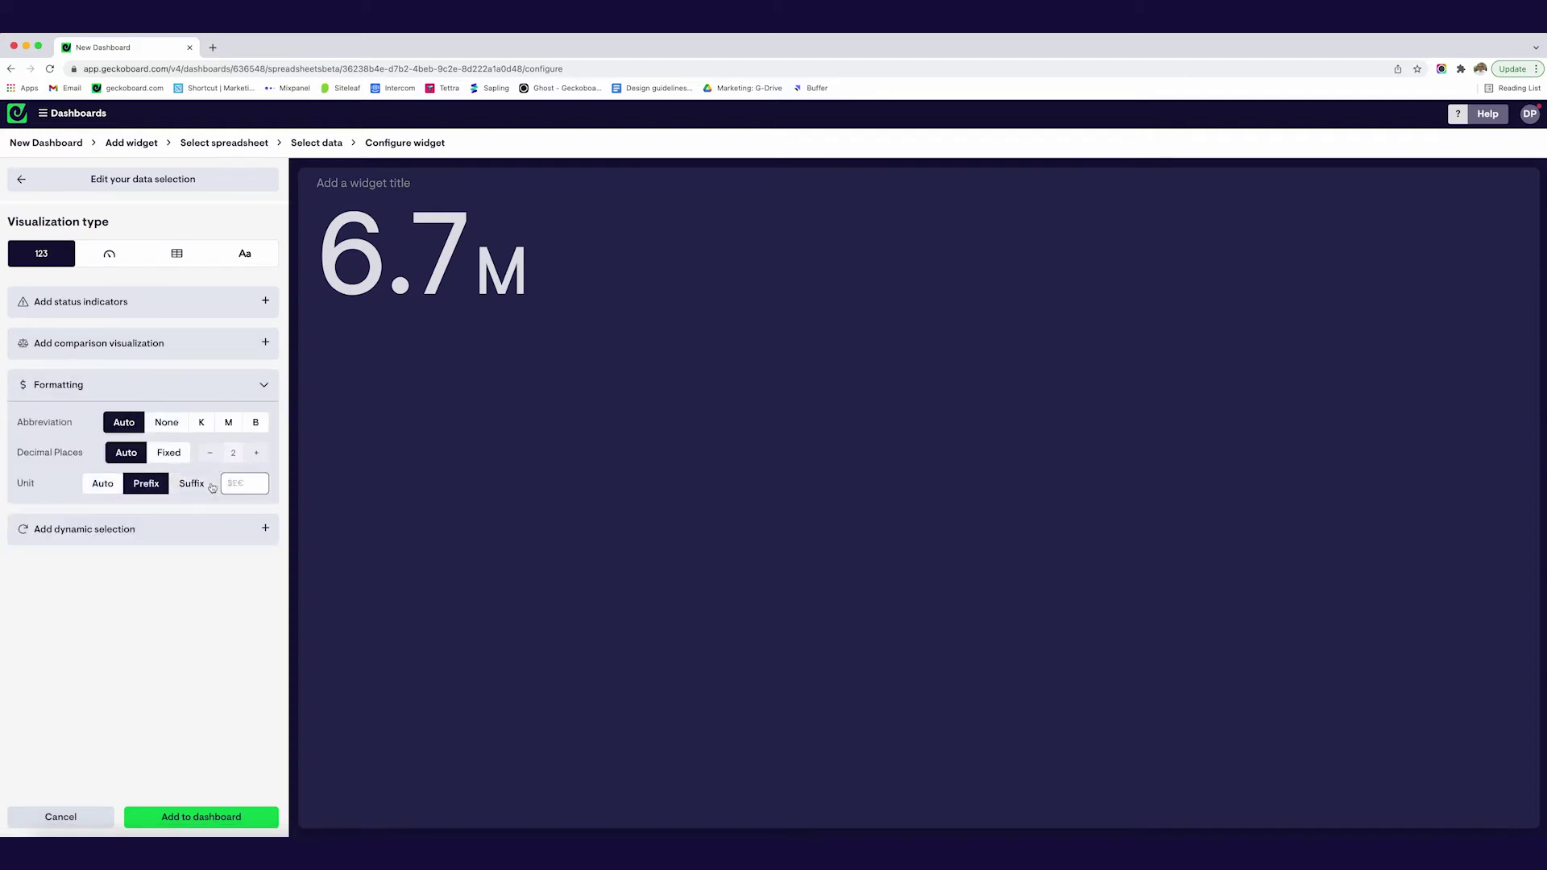
pyautogui.click(244, 482)
pyautogui.write('$')
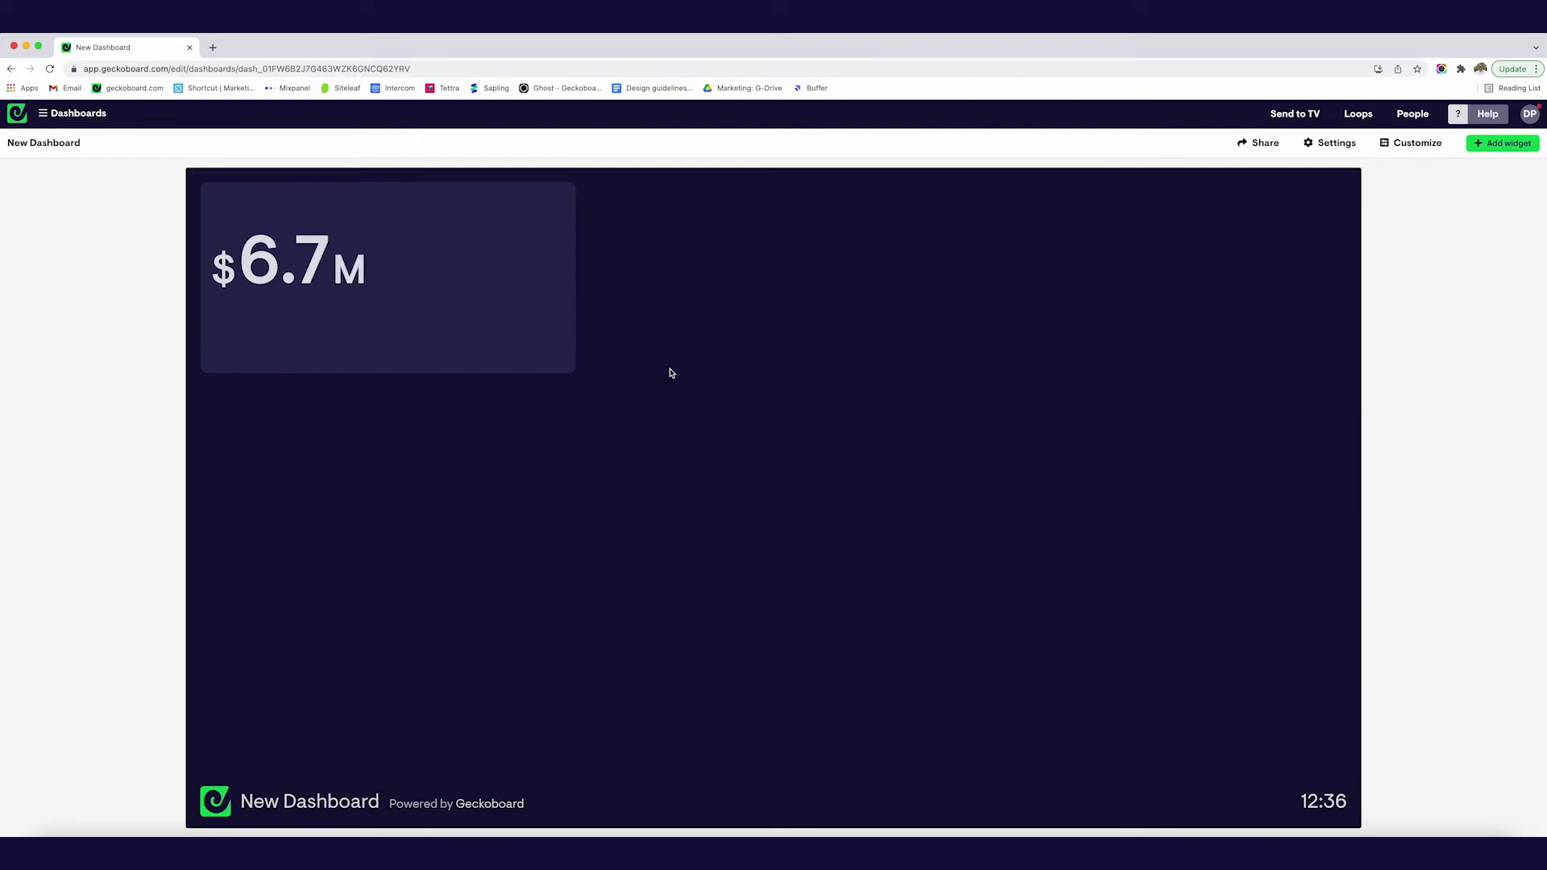
# Step: Shrink the $6.7M widget and add a Goal comparison status indicator toward $7M
pyautogui.moveTo(574, 372); pyautogui.dragTo(435, 362)
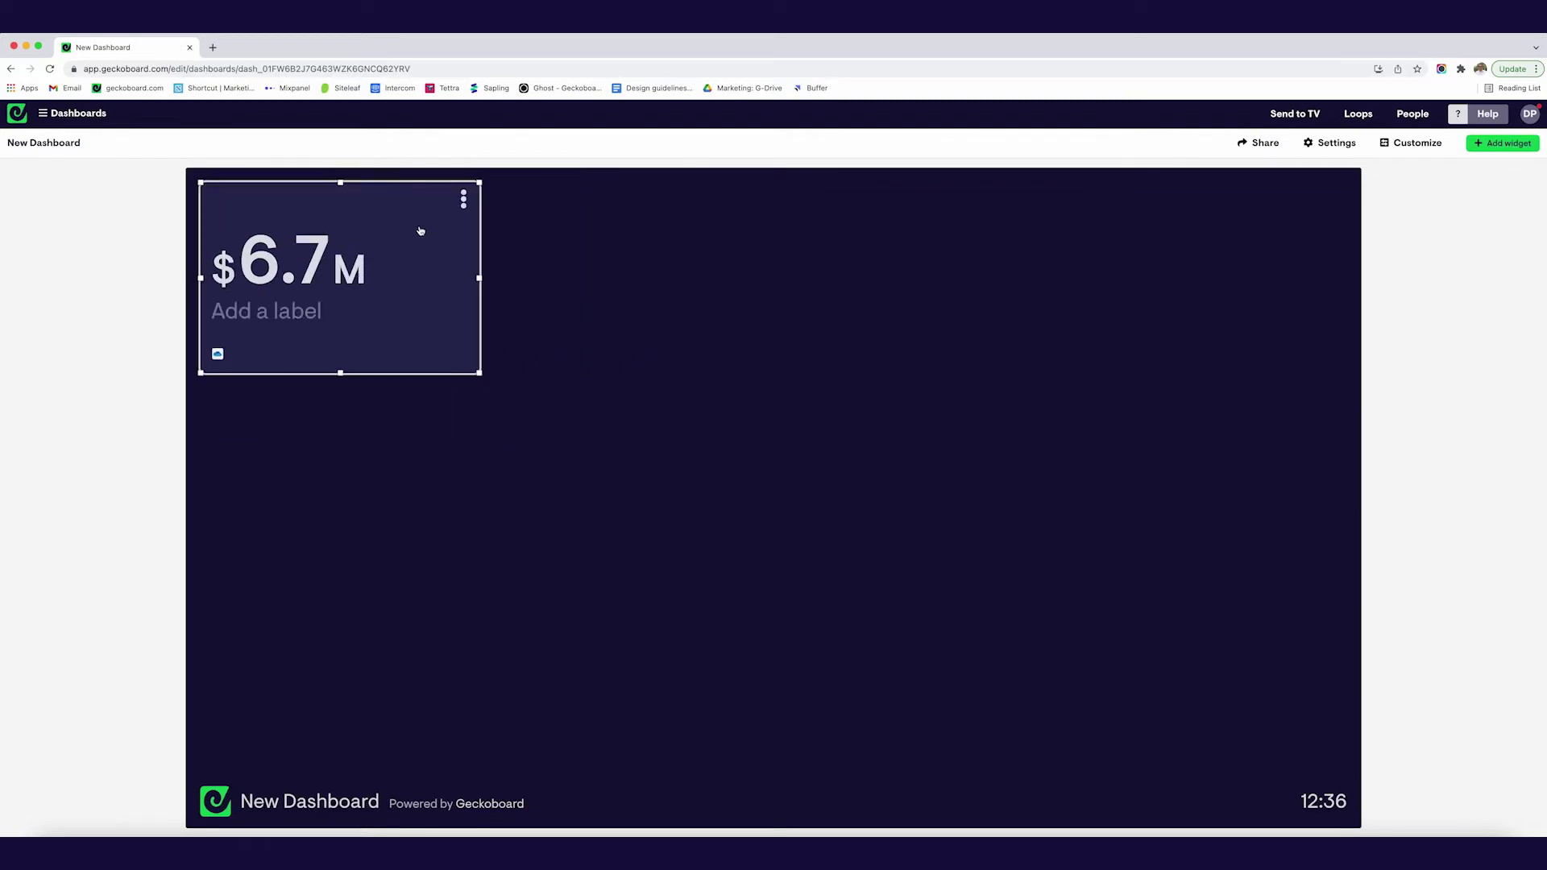
pyautogui.click(463, 200)
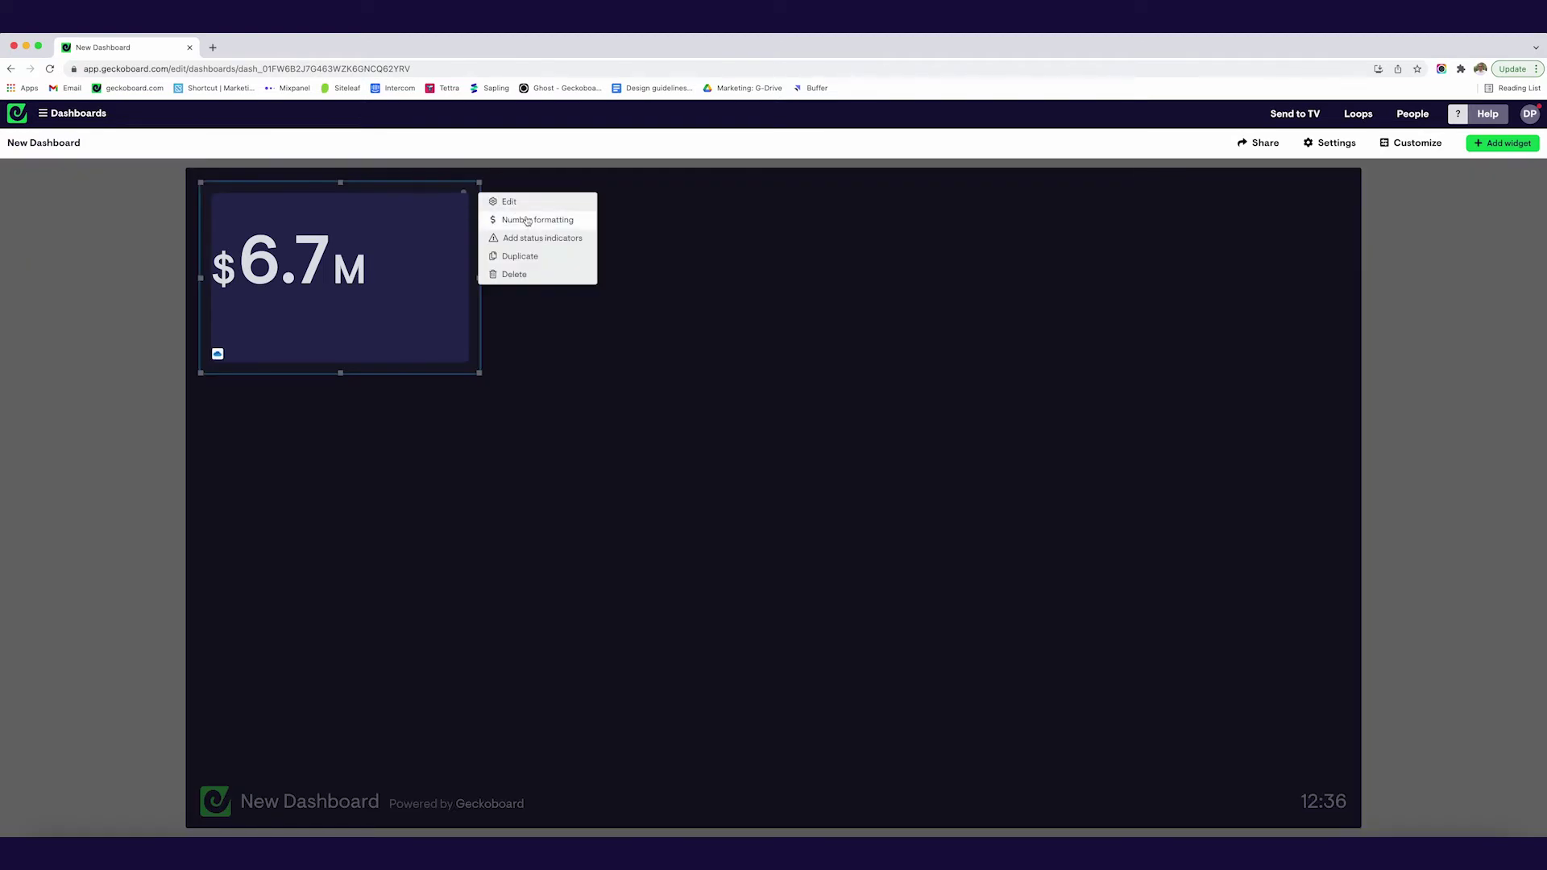
pyautogui.click(536, 239)
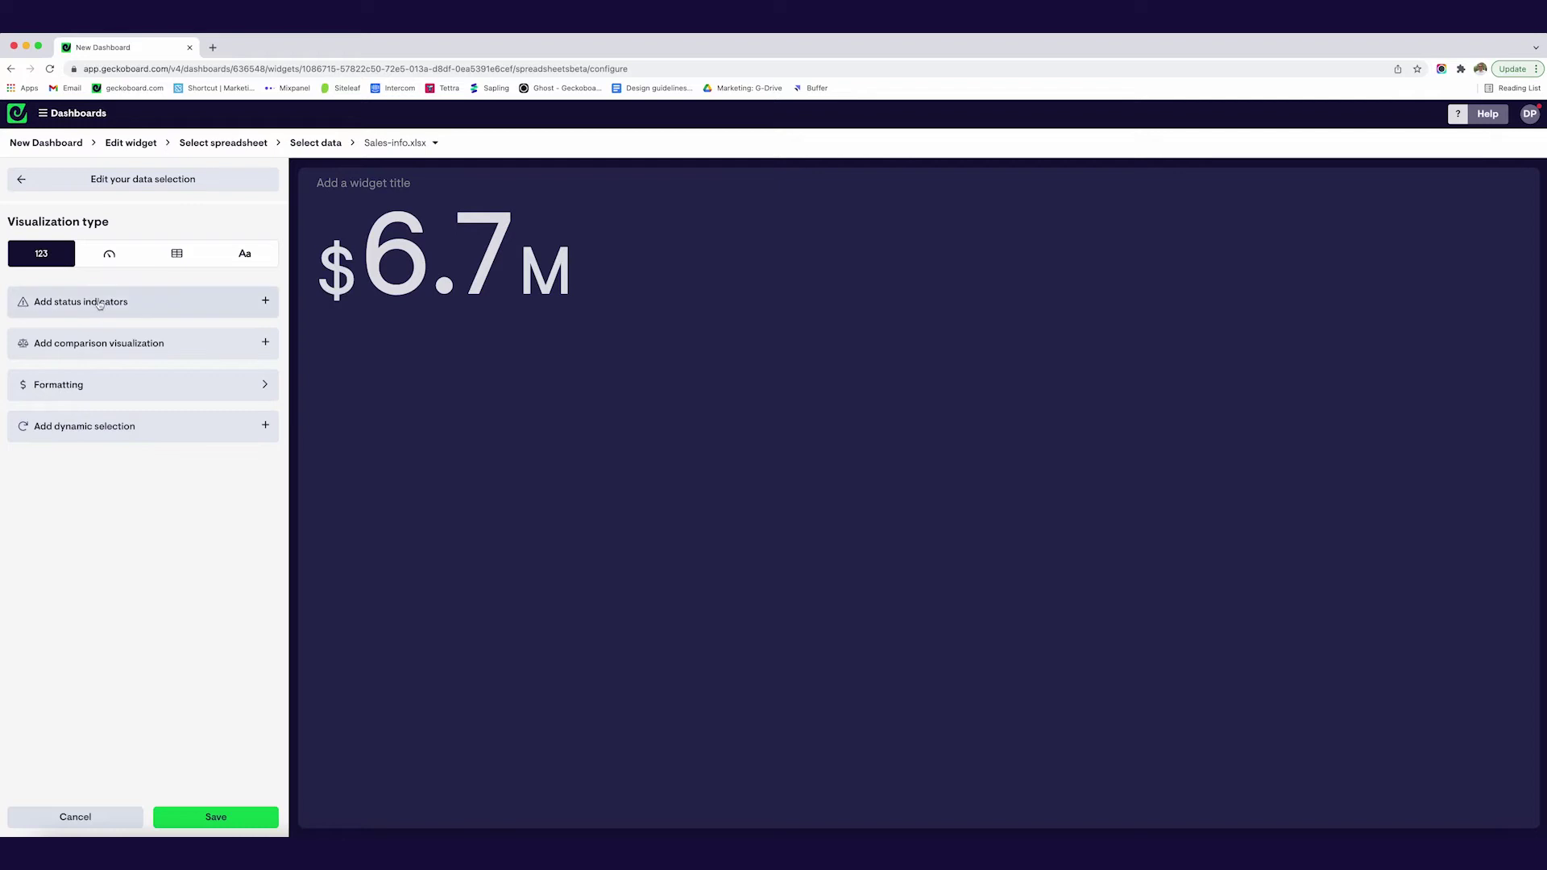
pyautogui.click(72, 337)
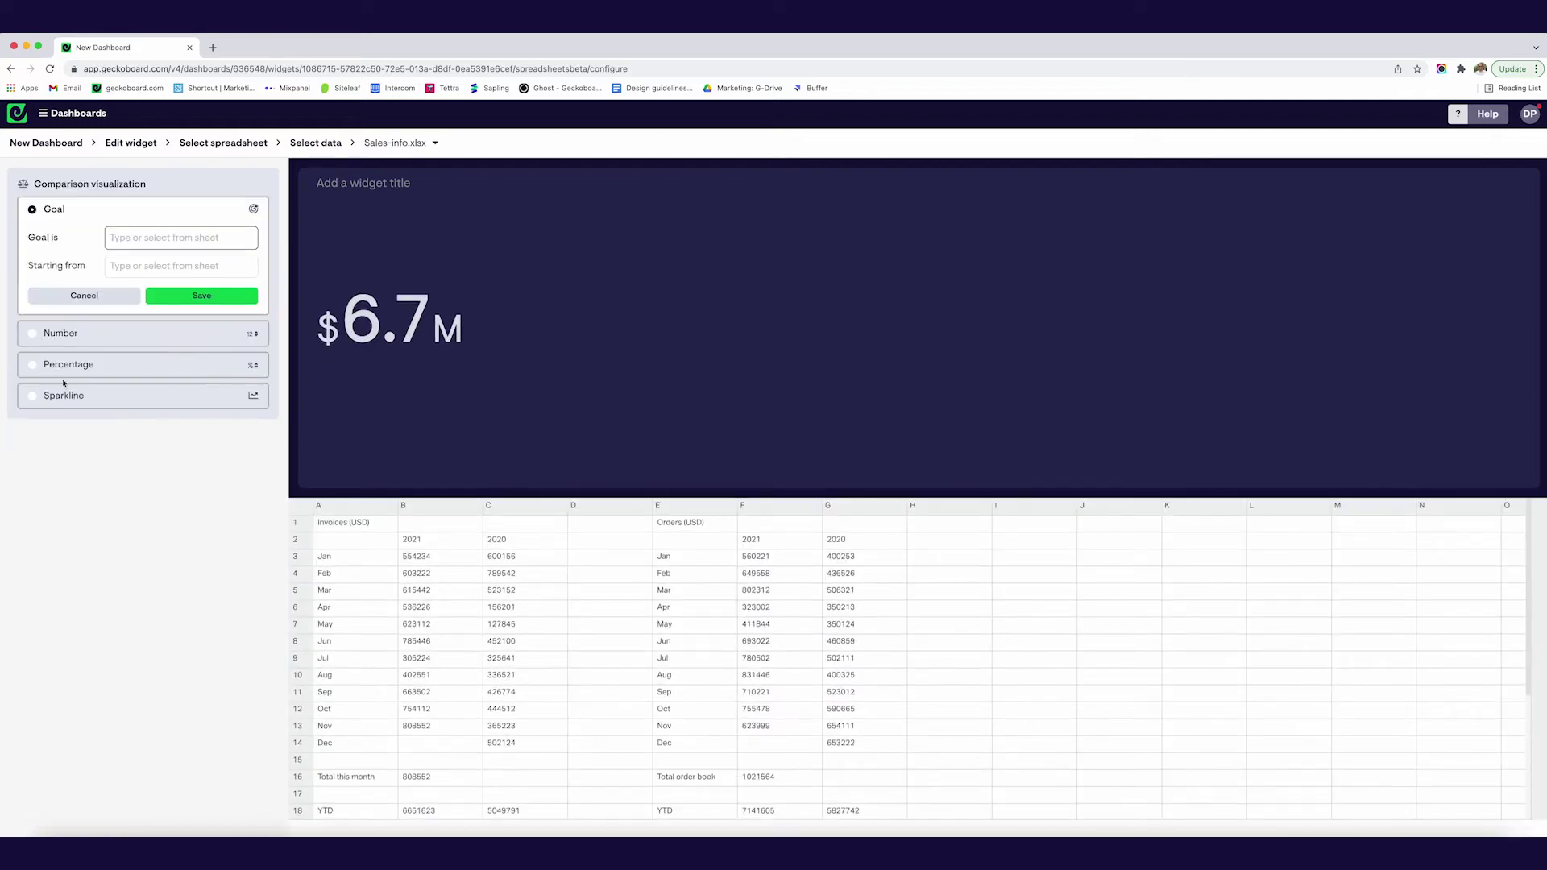
pyautogui.scroll(-2, 427, 796)
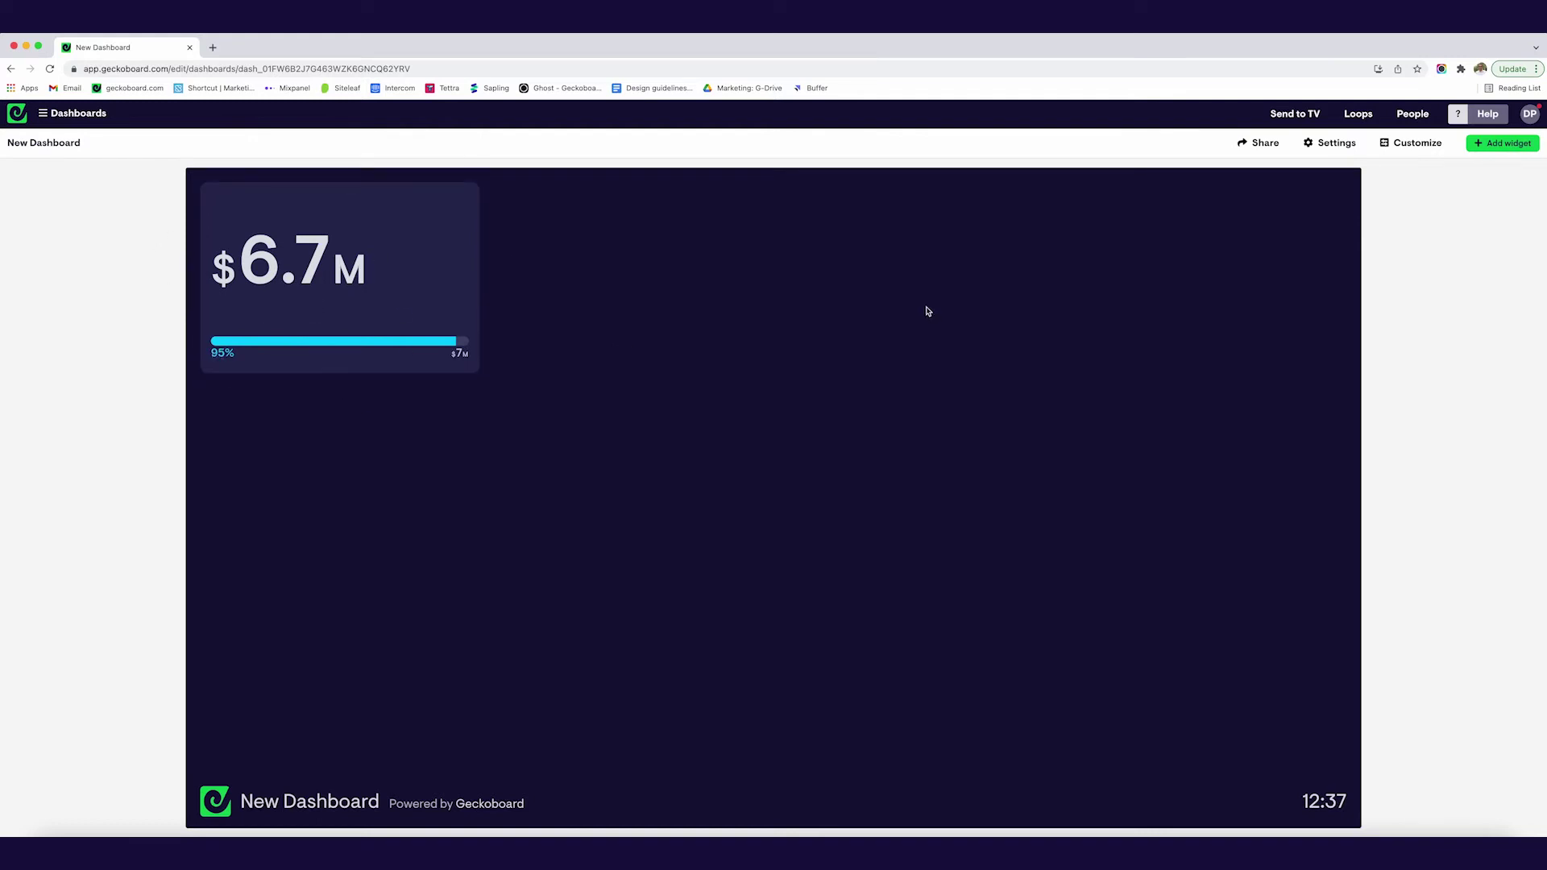
# Step: Build a new widget from Sales-info.xlsx range A2:C14, previewed as a 2021 vs 2020 column chart
pyautogui.click(1497, 144)
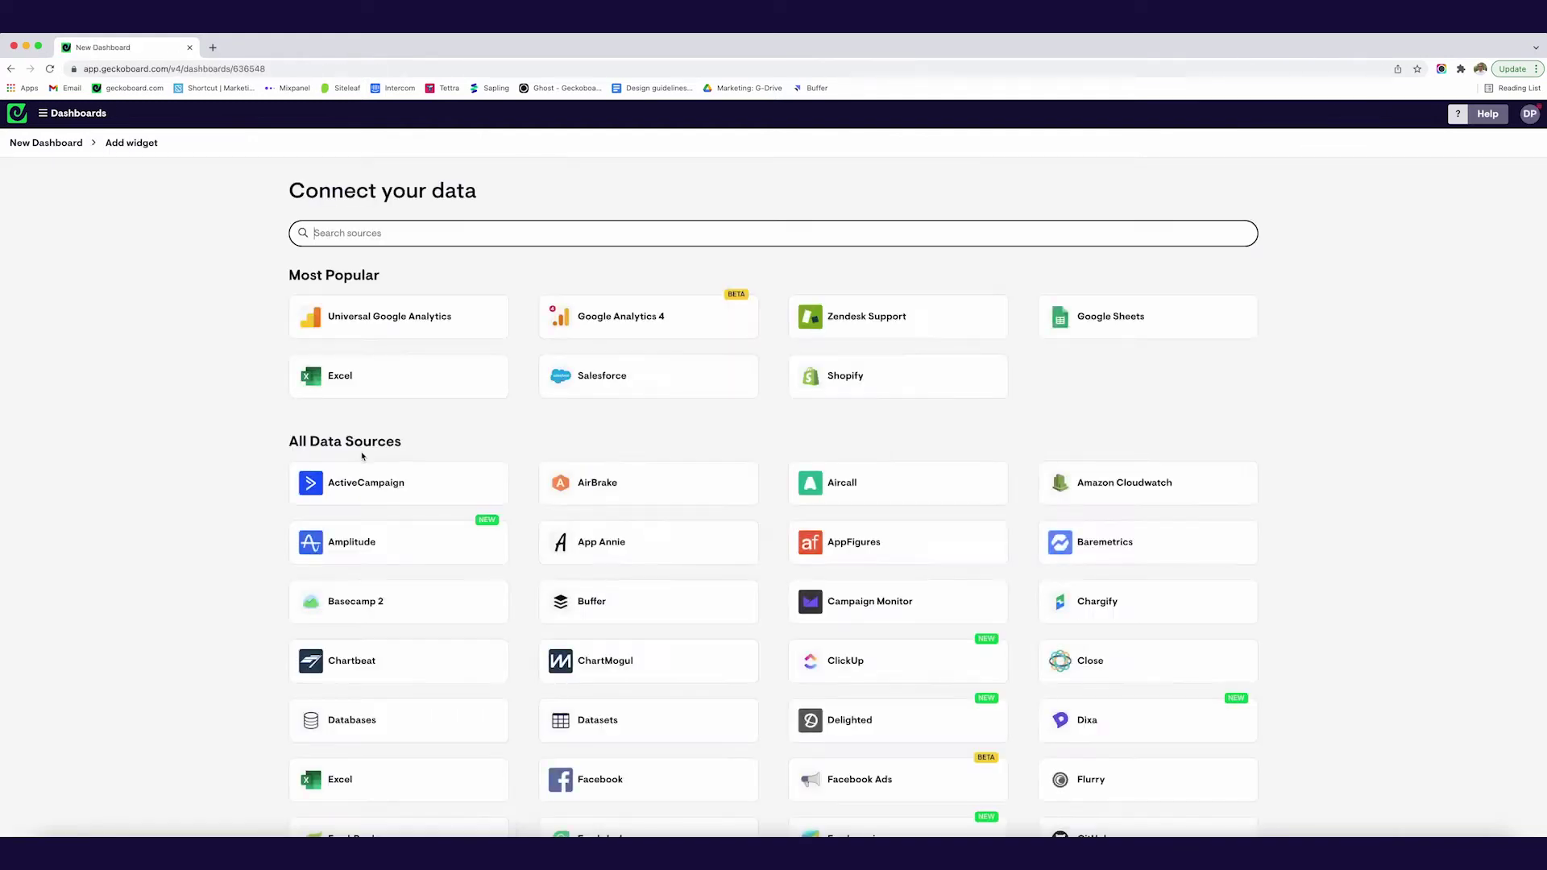
pyautogui.click(355, 316)
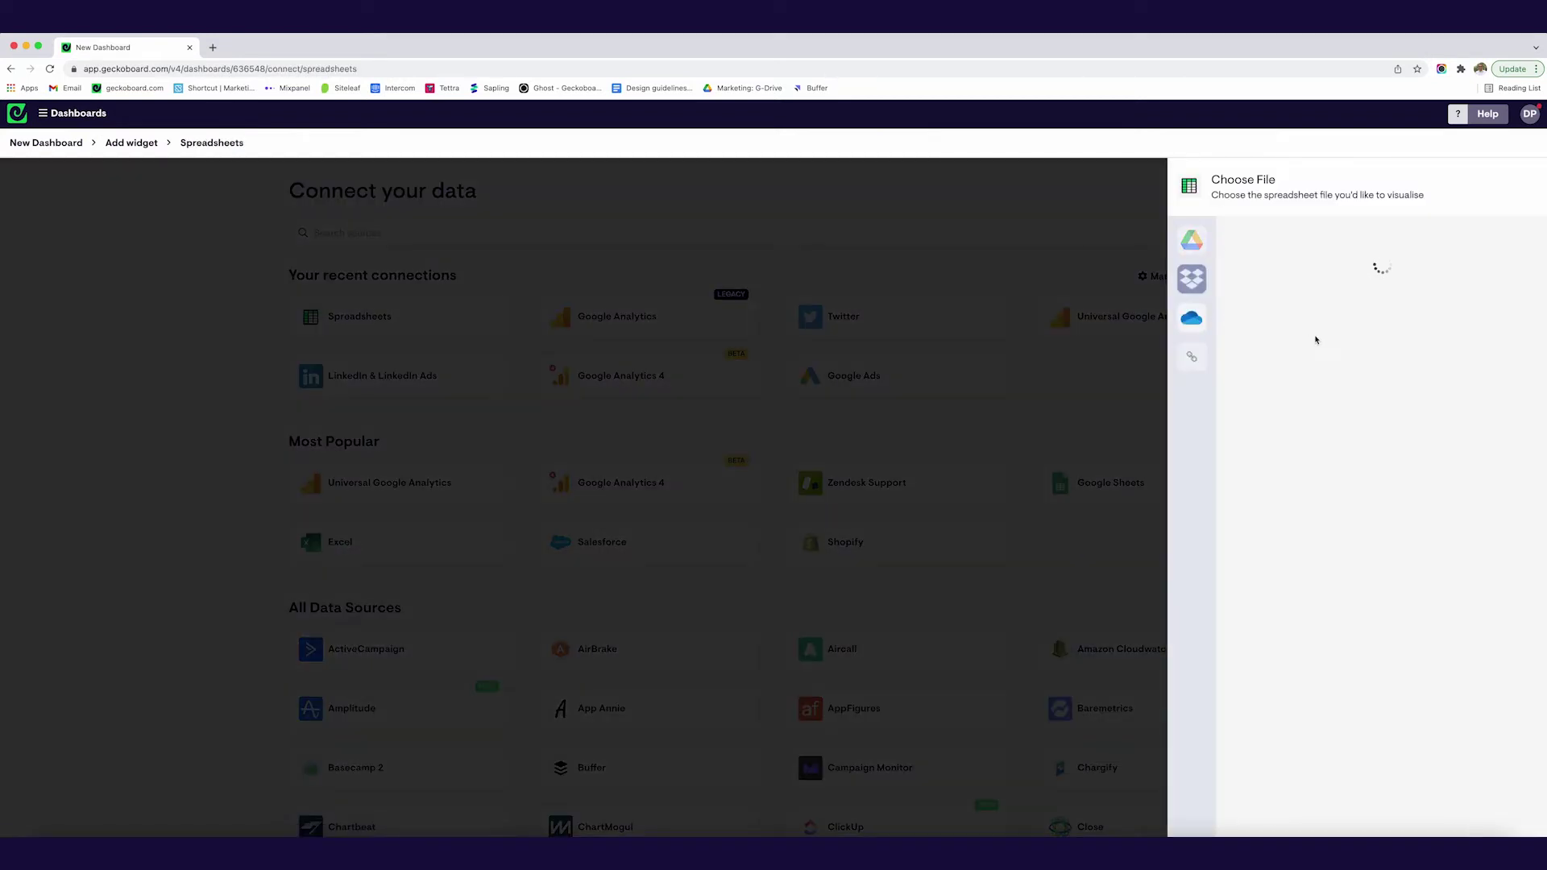
pyautogui.click(1299, 310)
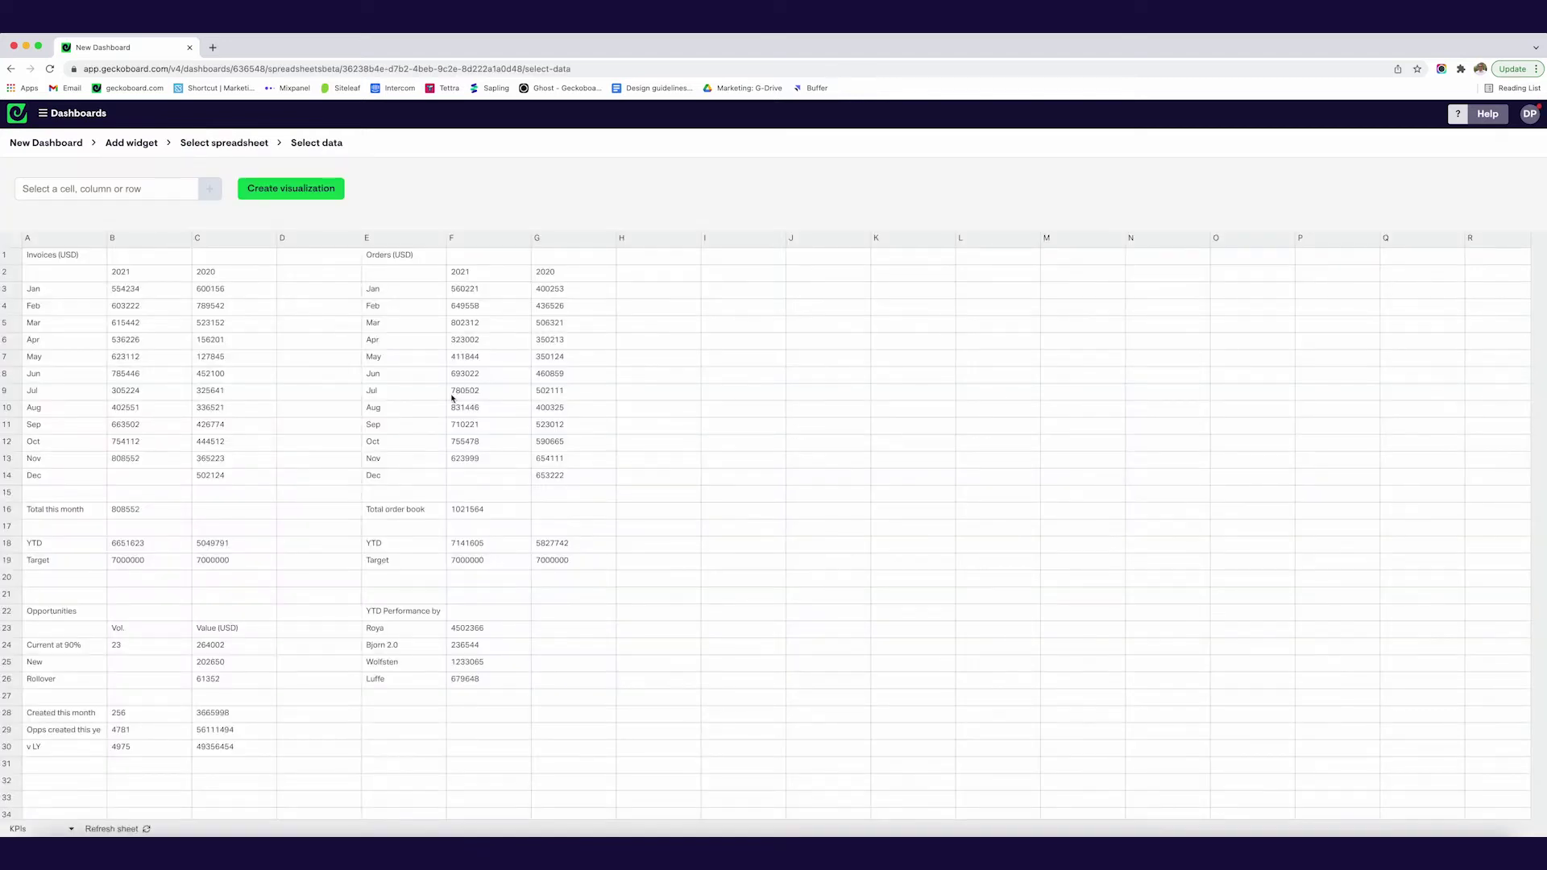
pyautogui.moveTo(67, 275); pyautogui.dragTo(242, 480)
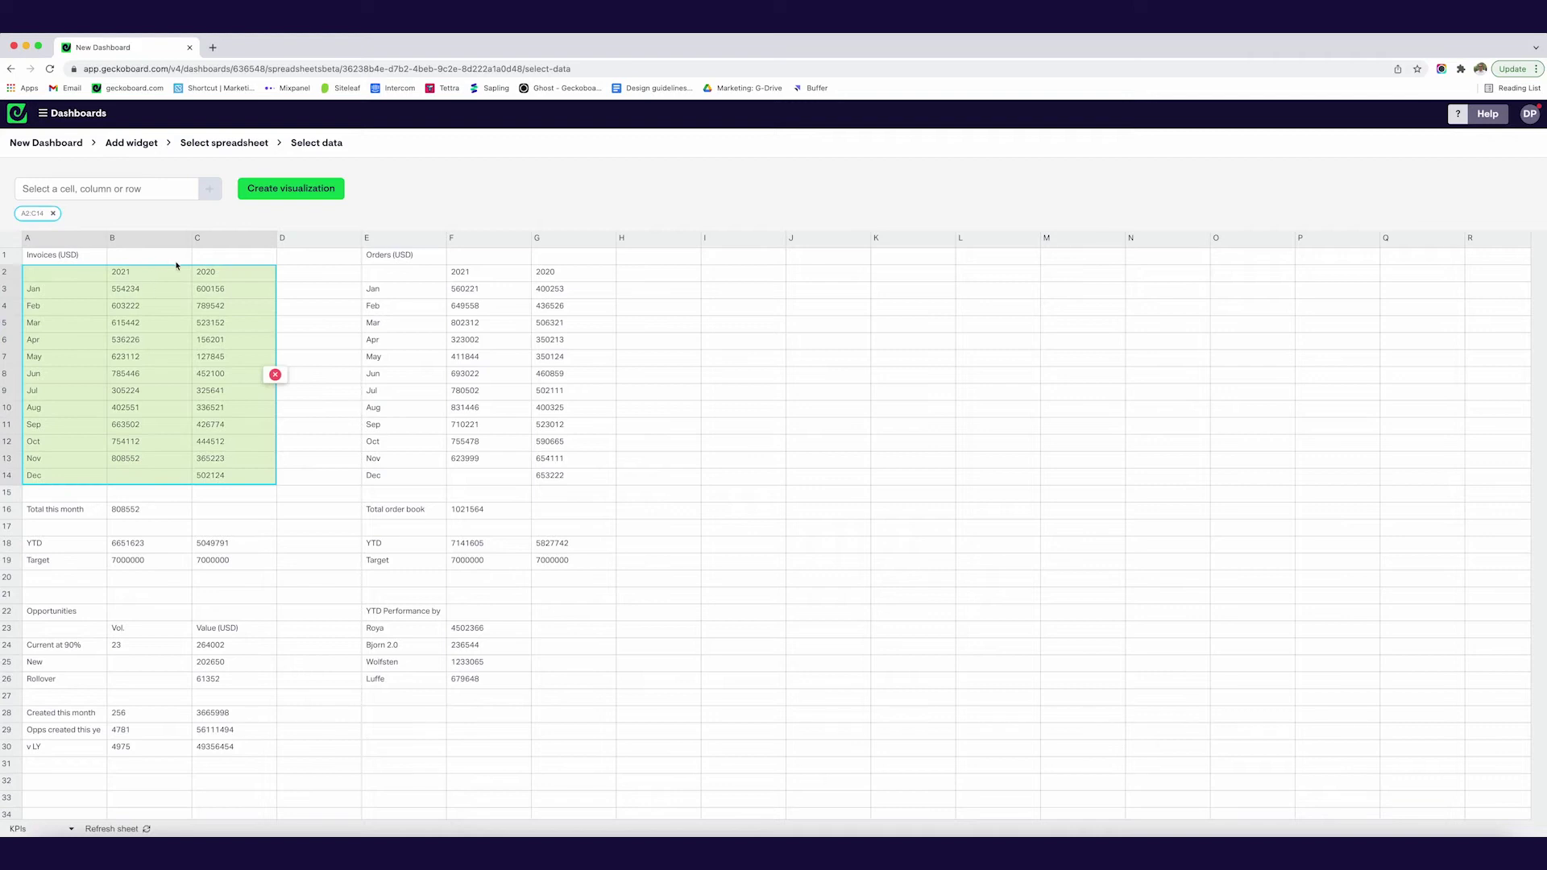
pyautogui.click(280, 190)
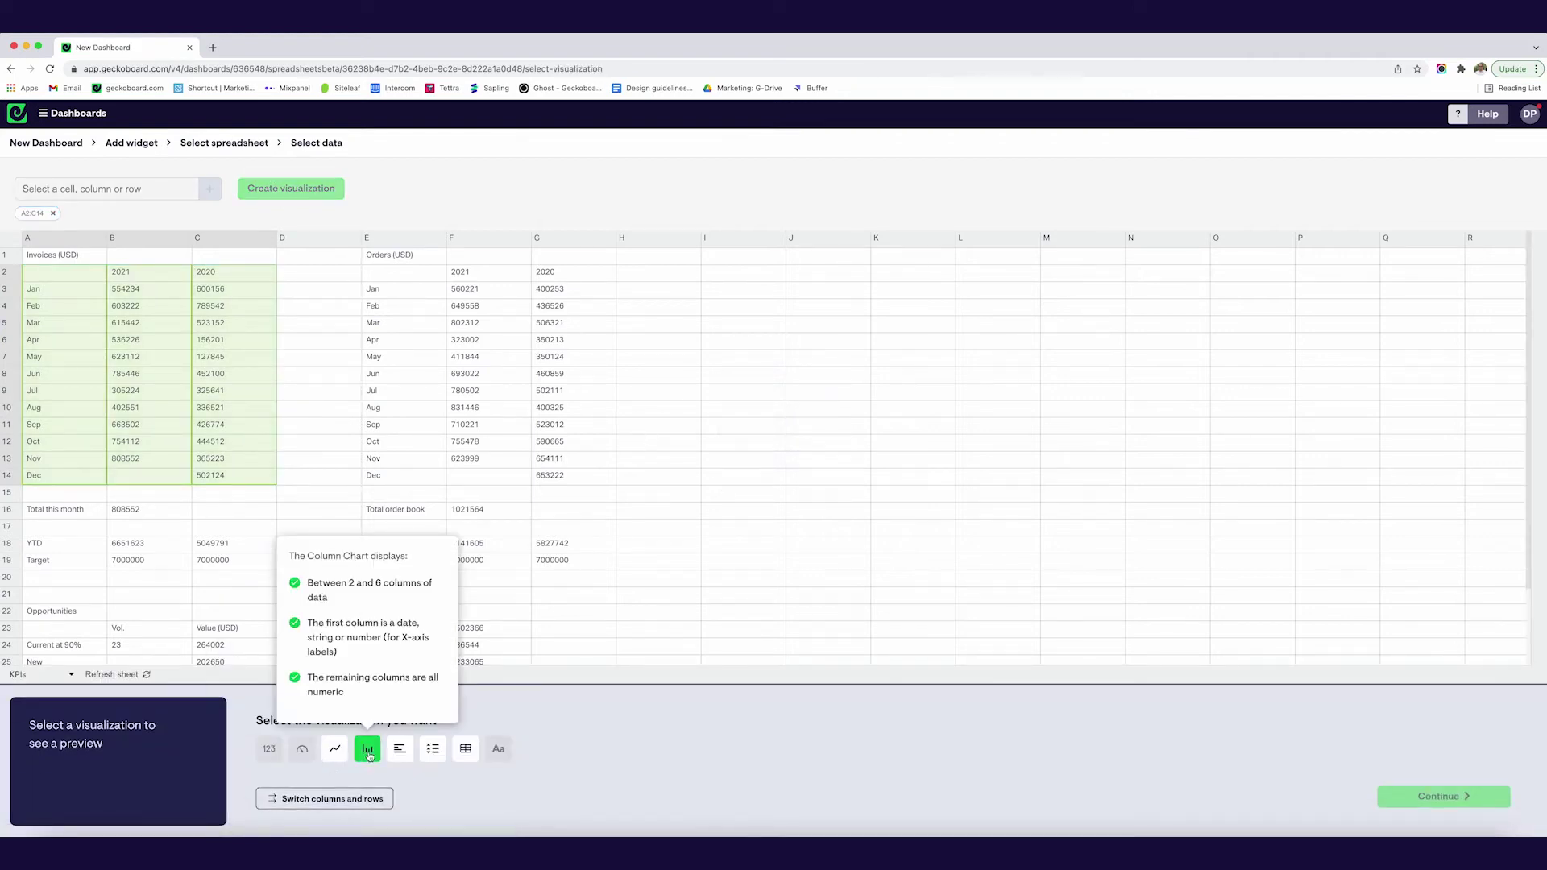
pyautogui.click(337, 752)
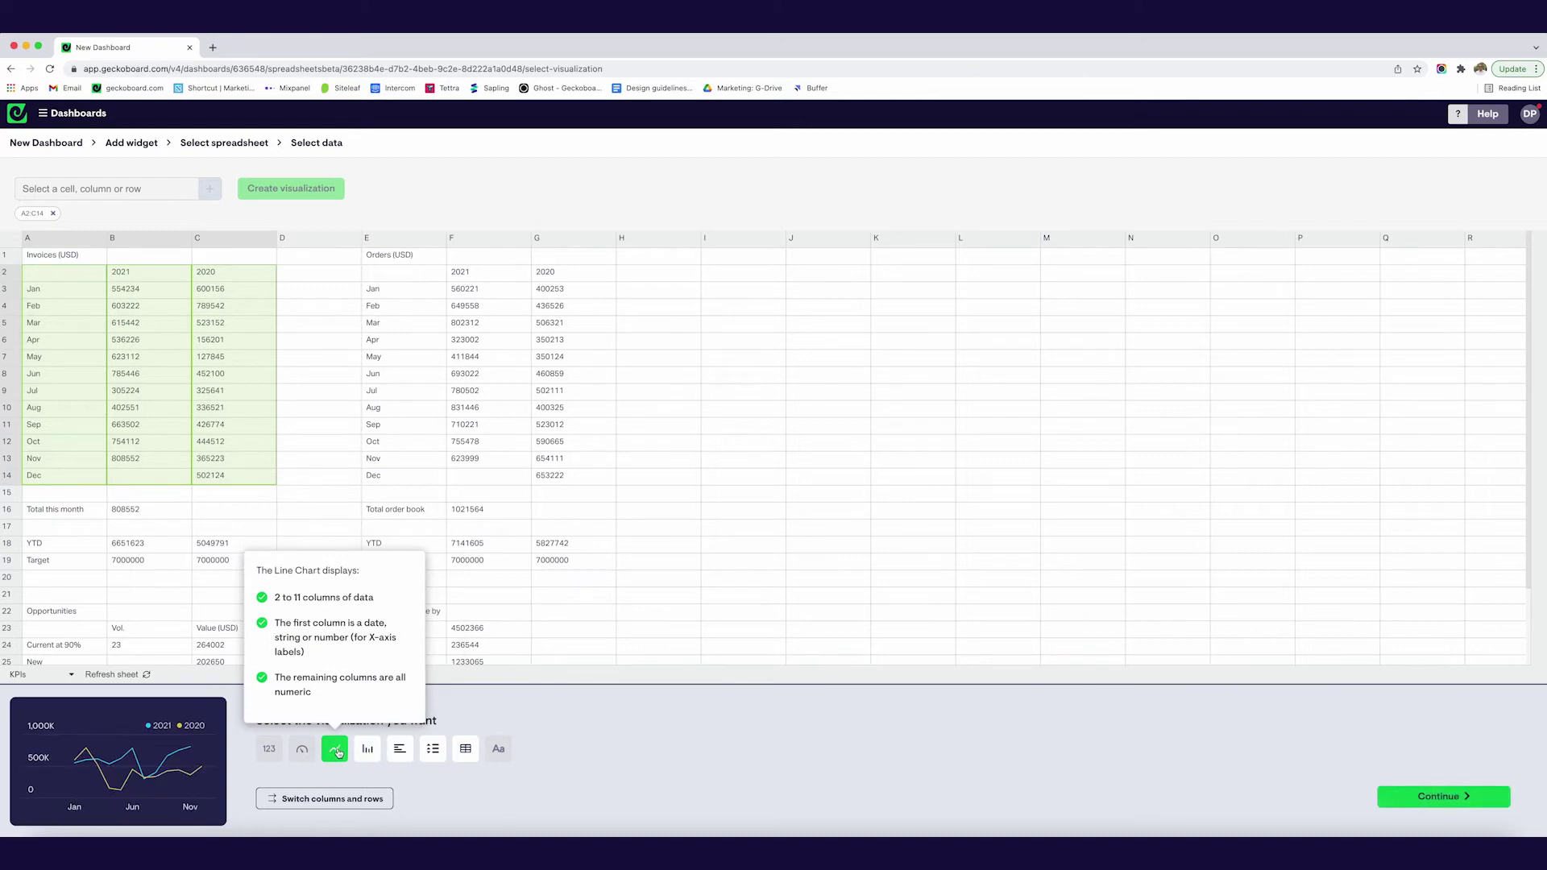
pyautogui.click(369, 752)
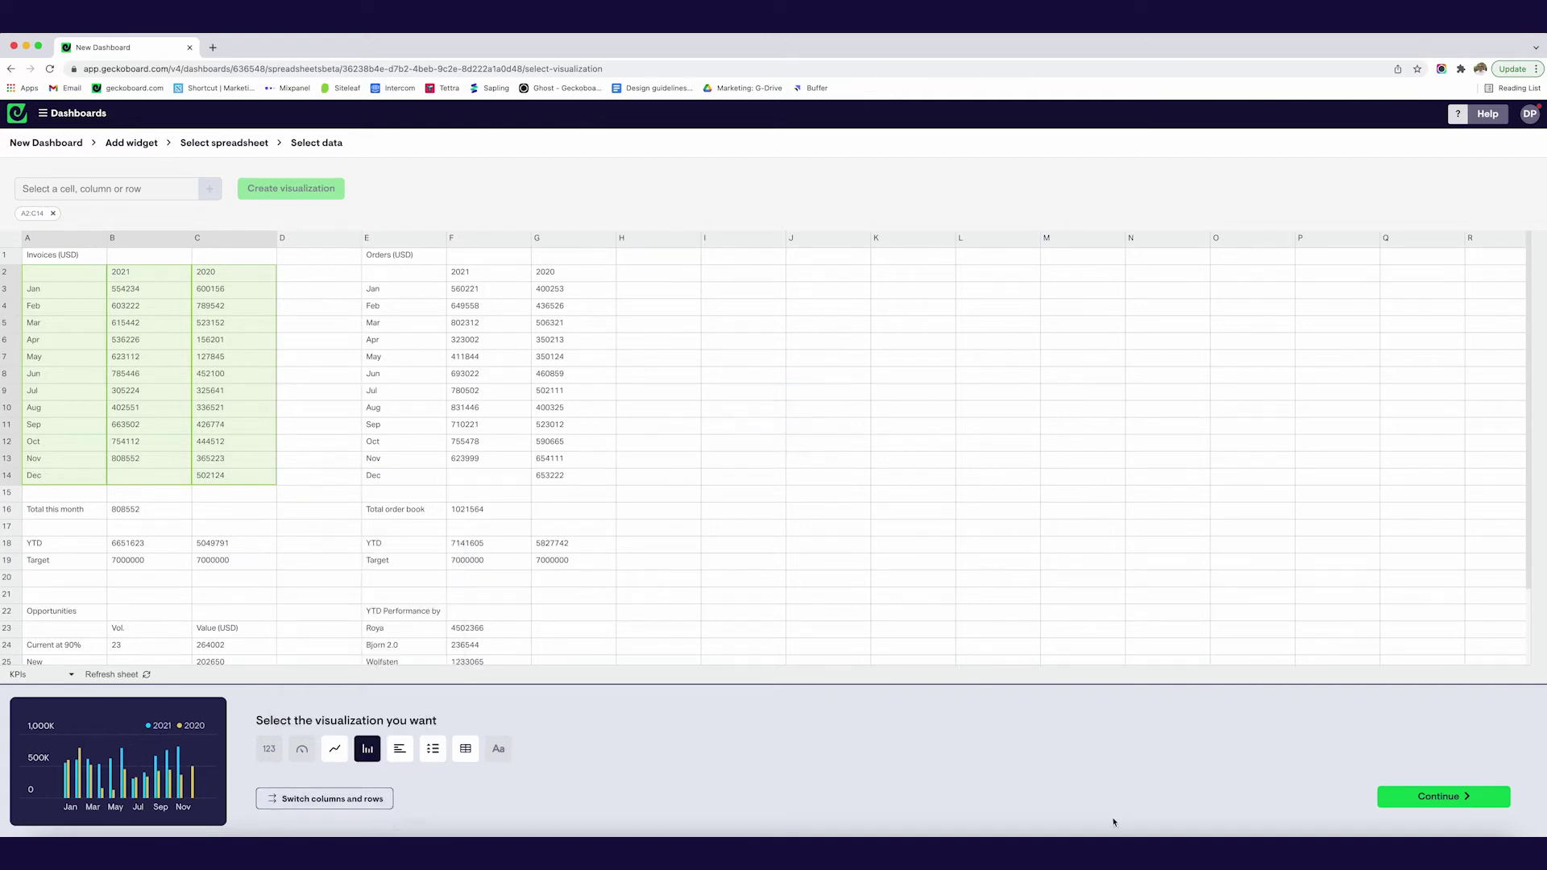
# Step: Prefix the column chart's values with $ and add the chart to the dashboard
pyautogui.click(1436, 799)
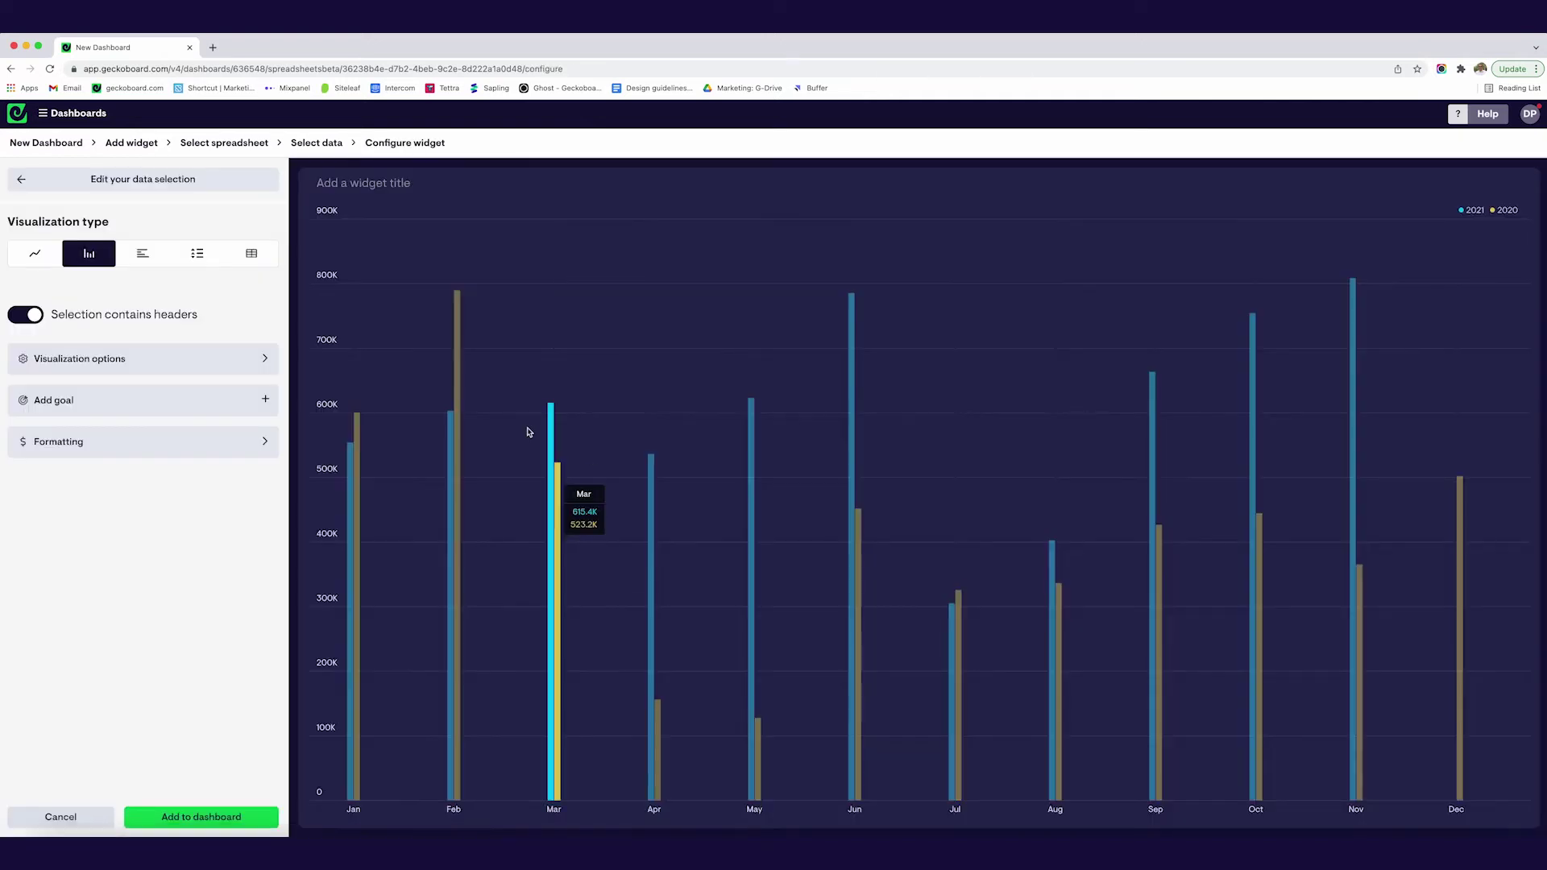
pyautogui.click(140, 443)
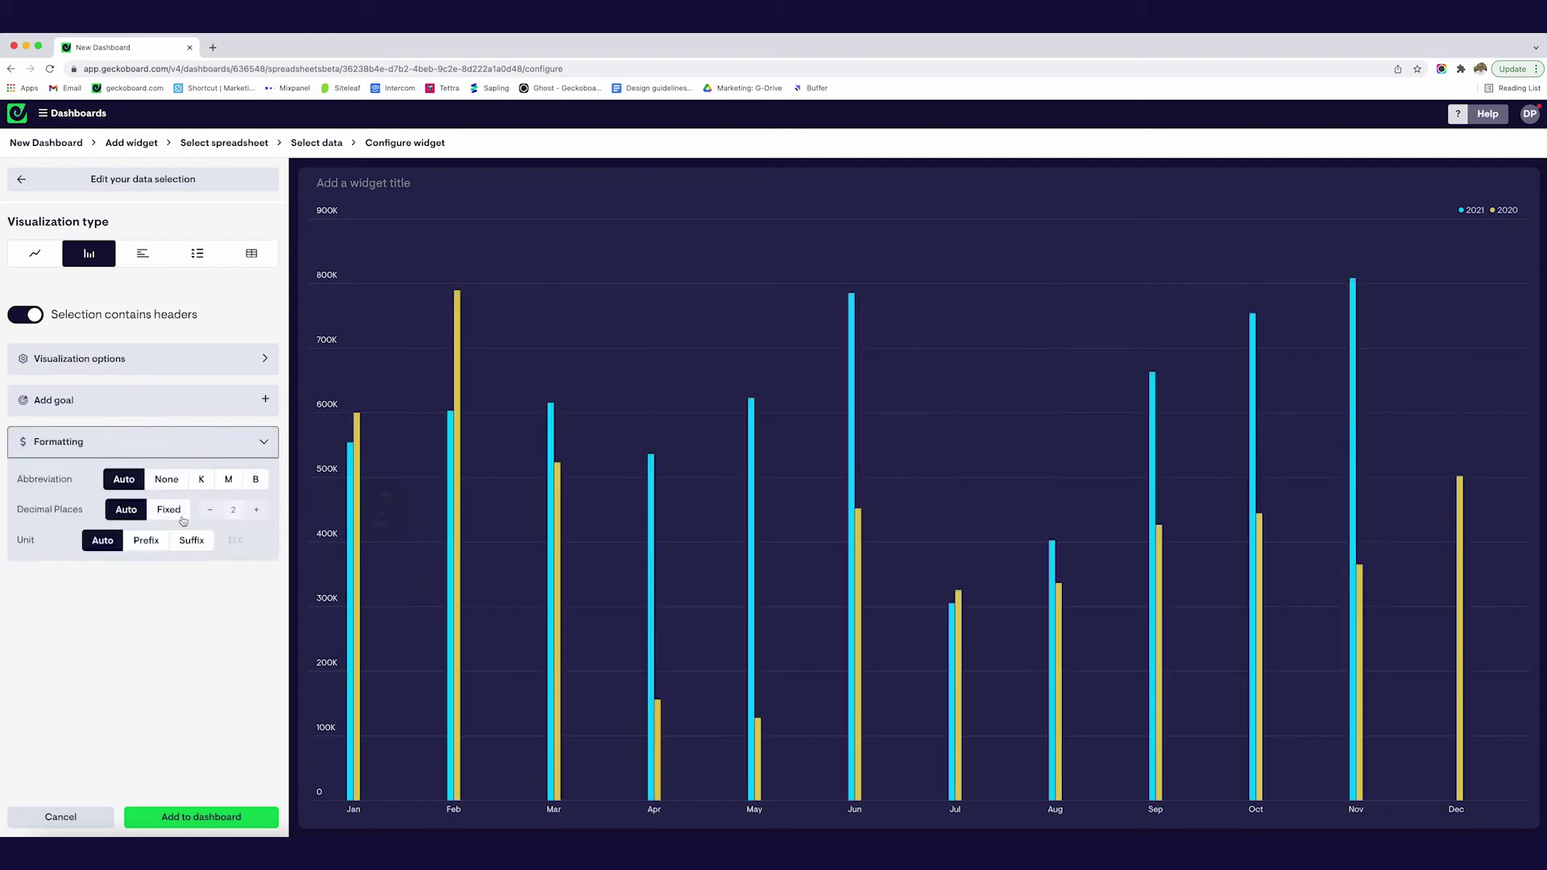
pyautogui.click(150, 542)
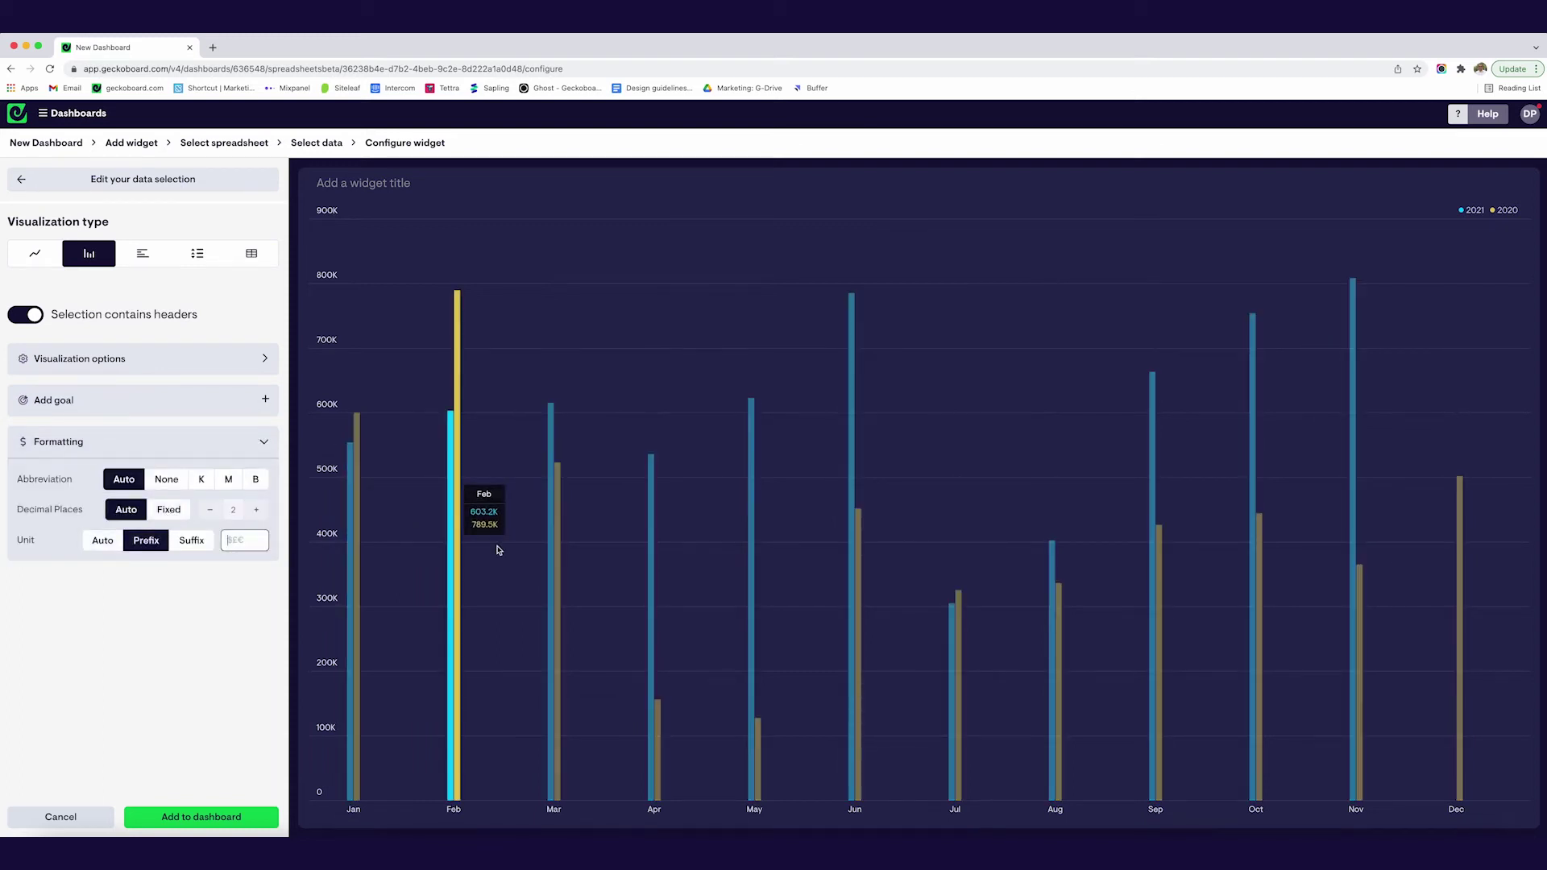
pyautogui.write('$')
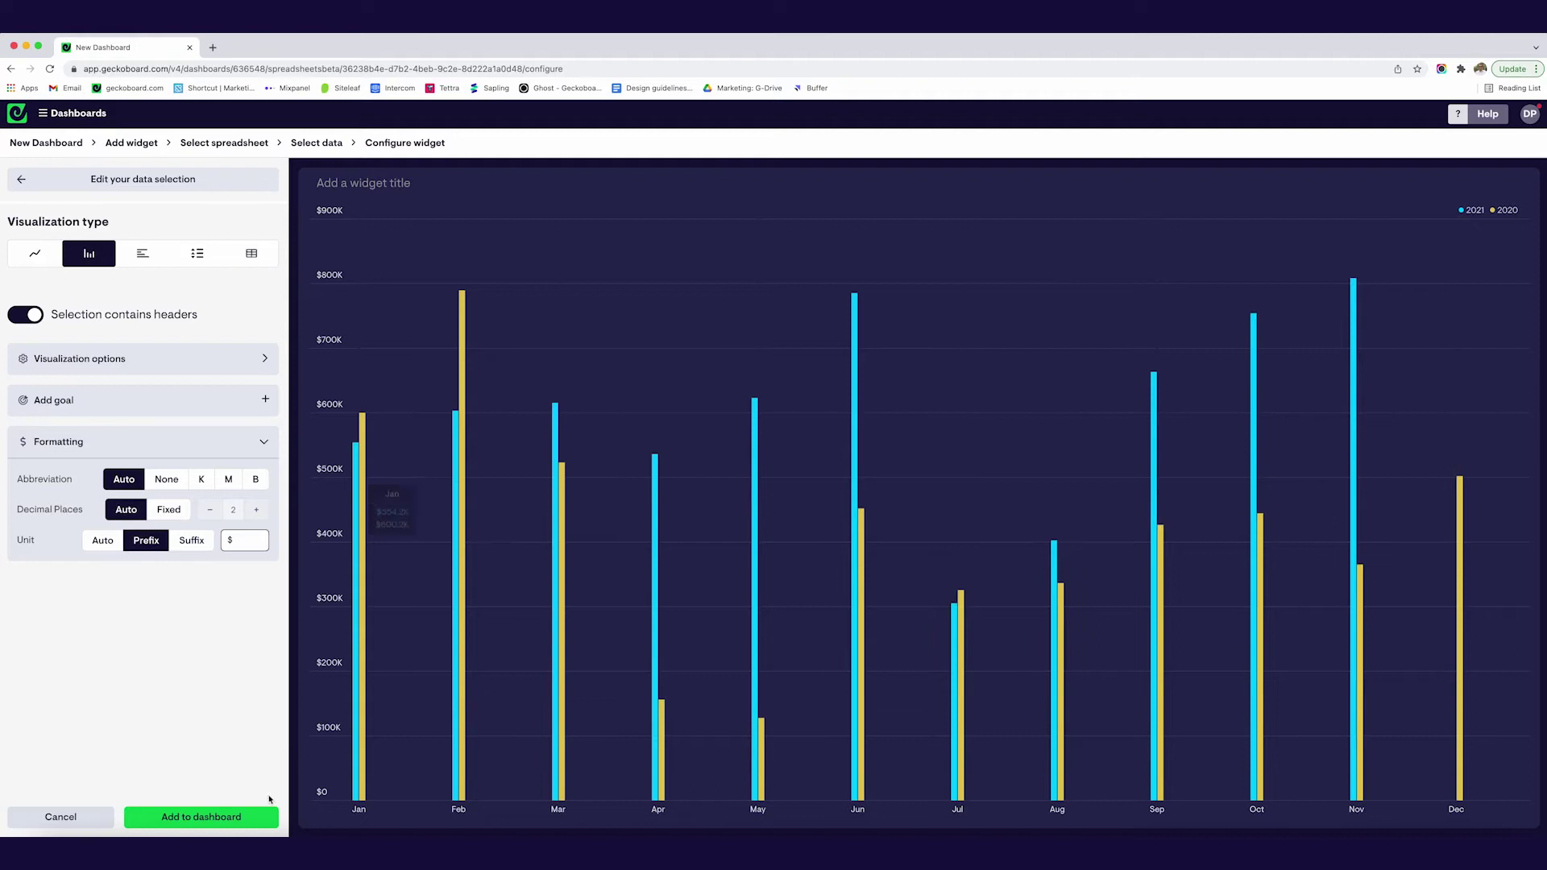
pyautogui.click(196, 817)
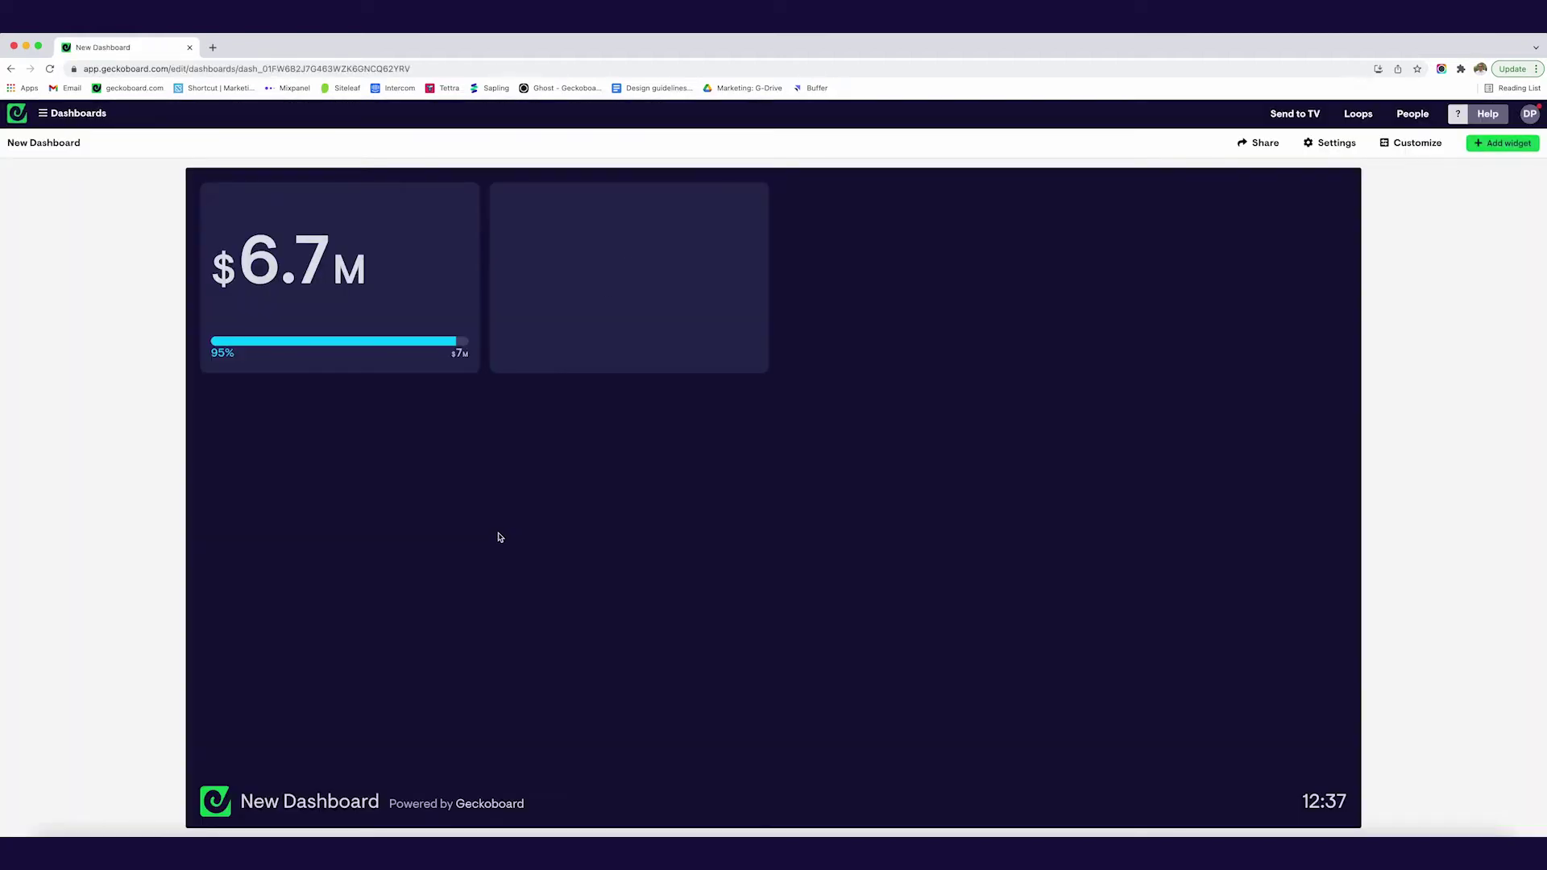
# Step: Group the chart with $6.7M on the left, then widen the chart and group so full month names show
pyautogui.click(608, 197)
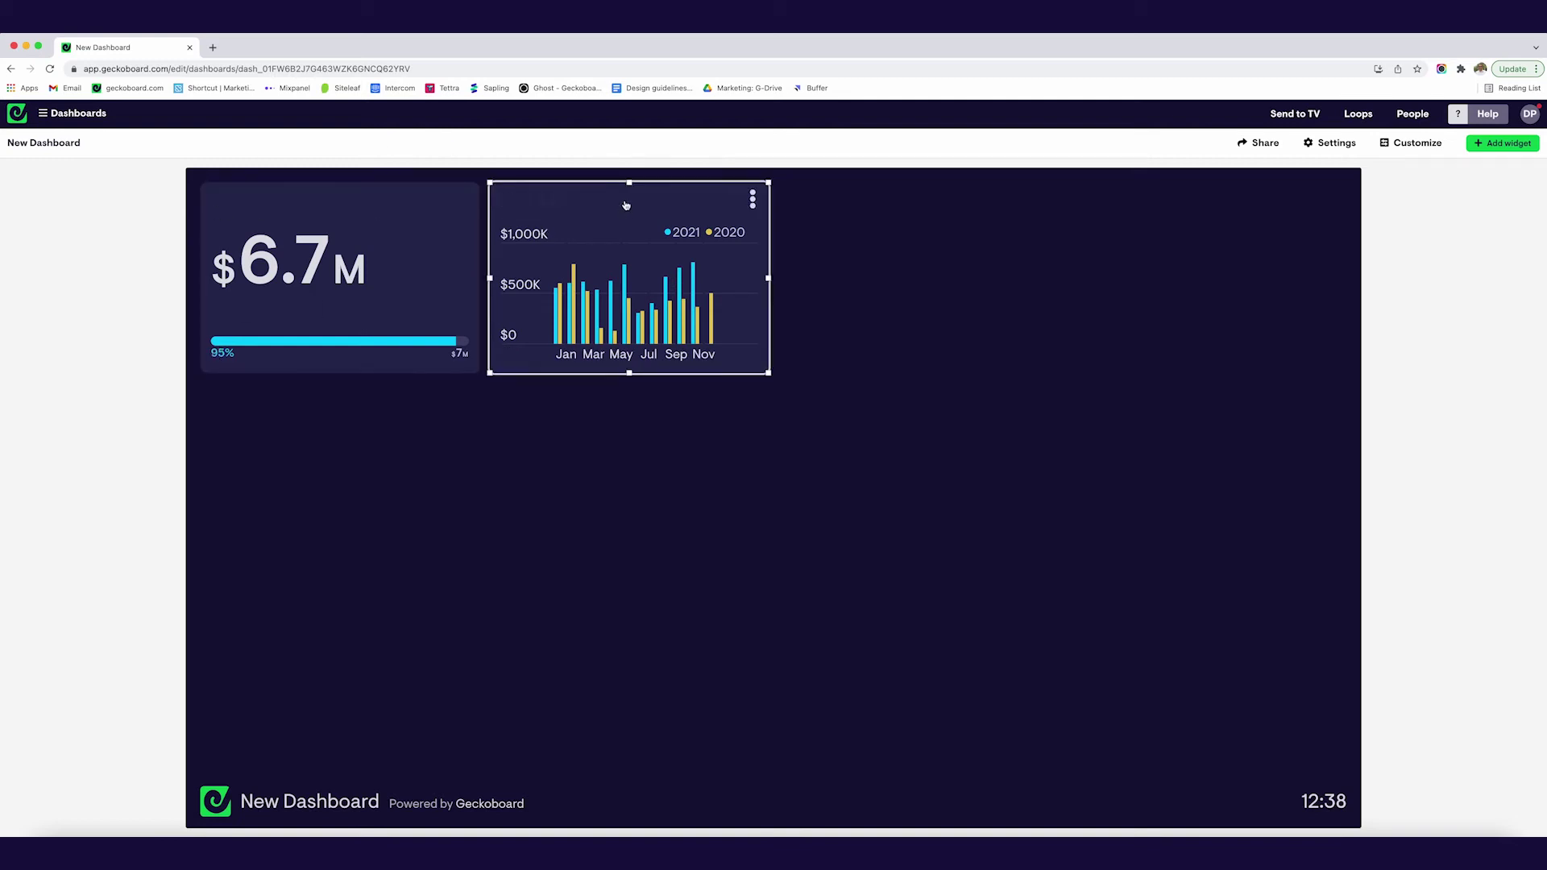
pyautogui.moveTo(550, 188); pyautogui.dragTo(435, 222)
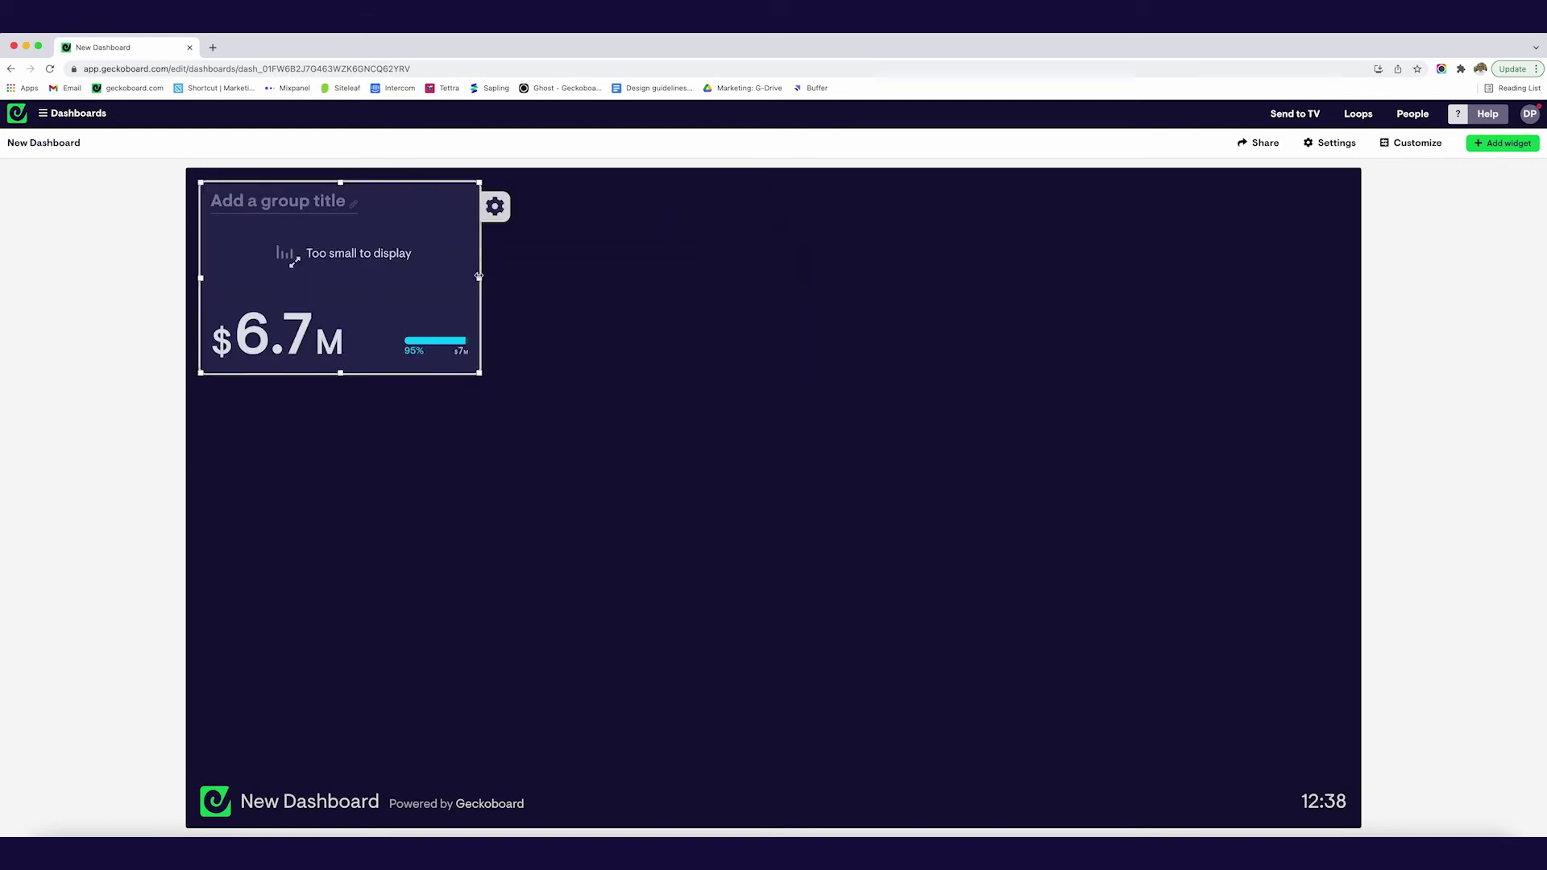
pyautogui.moveTo(480, 276); pyautogui.dragTo(856, 276)
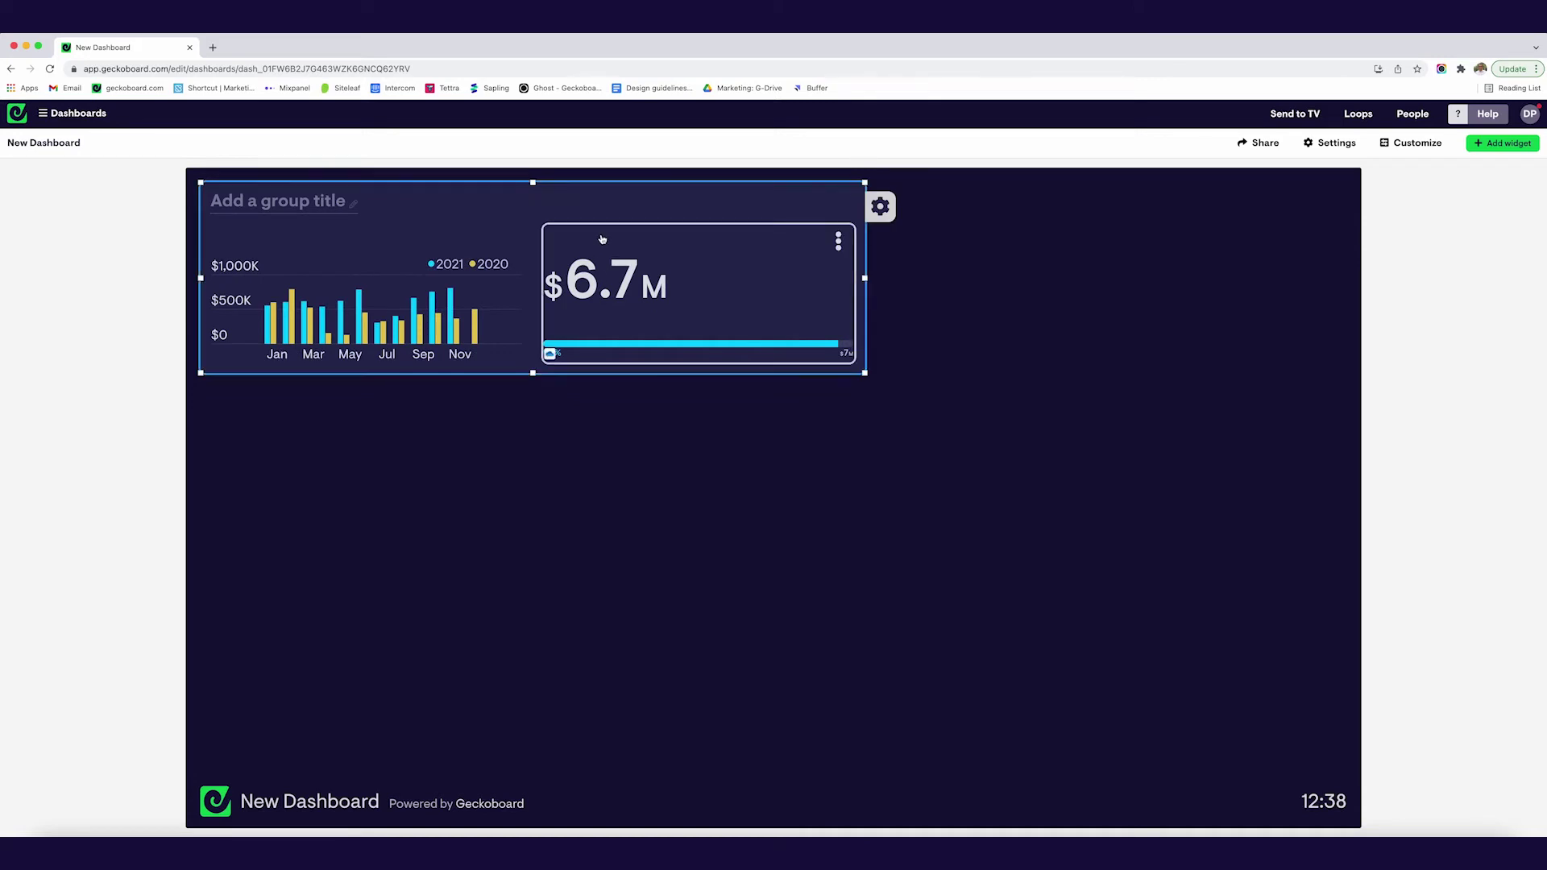
pyautogui.moveTo(565, 232); pyautogui.dragTo(379, 246)
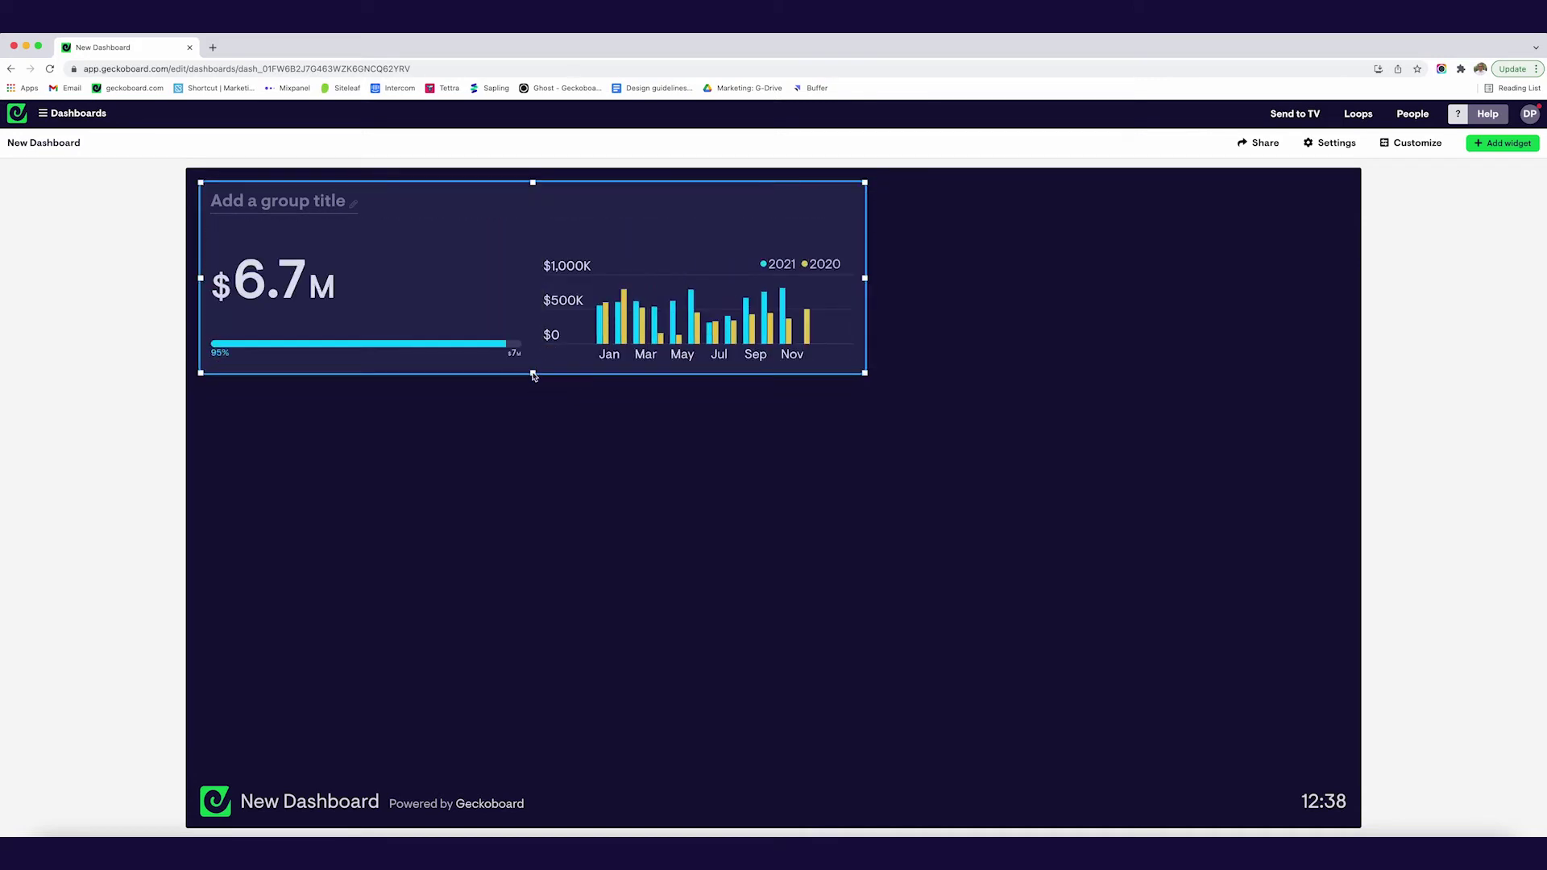
pyautogui.moveTo(532, 373); pyautogui.dragTo(550, 447)
pyautogui.moveTo(531, 318); pyautogui.dragTo(415, 319)
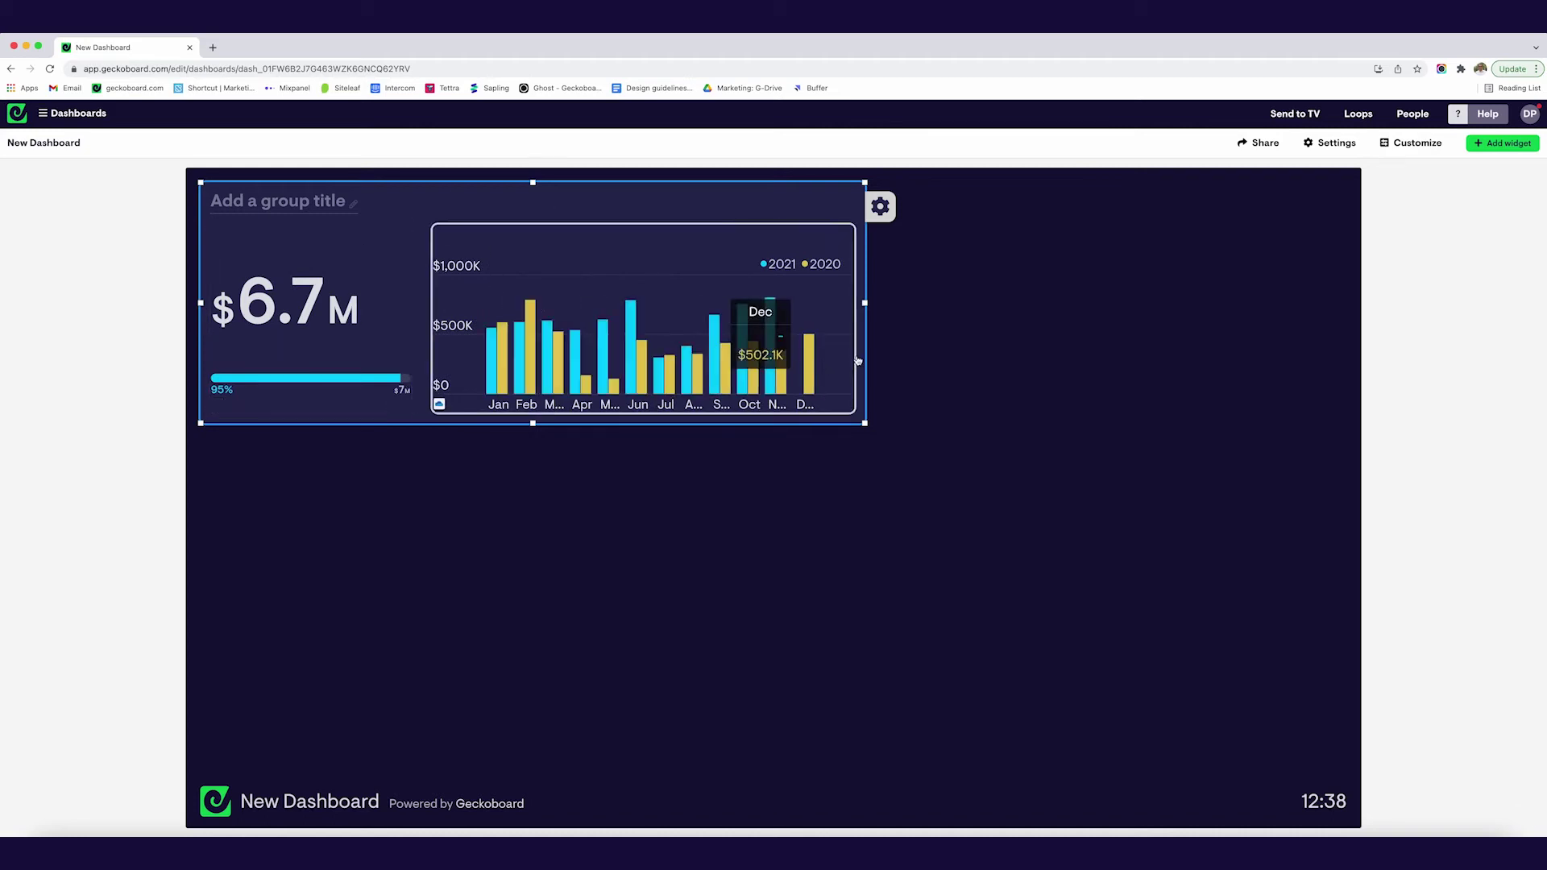
pyautogui.moveTo(866, 304); pyautogui.dragTo(919, 303)
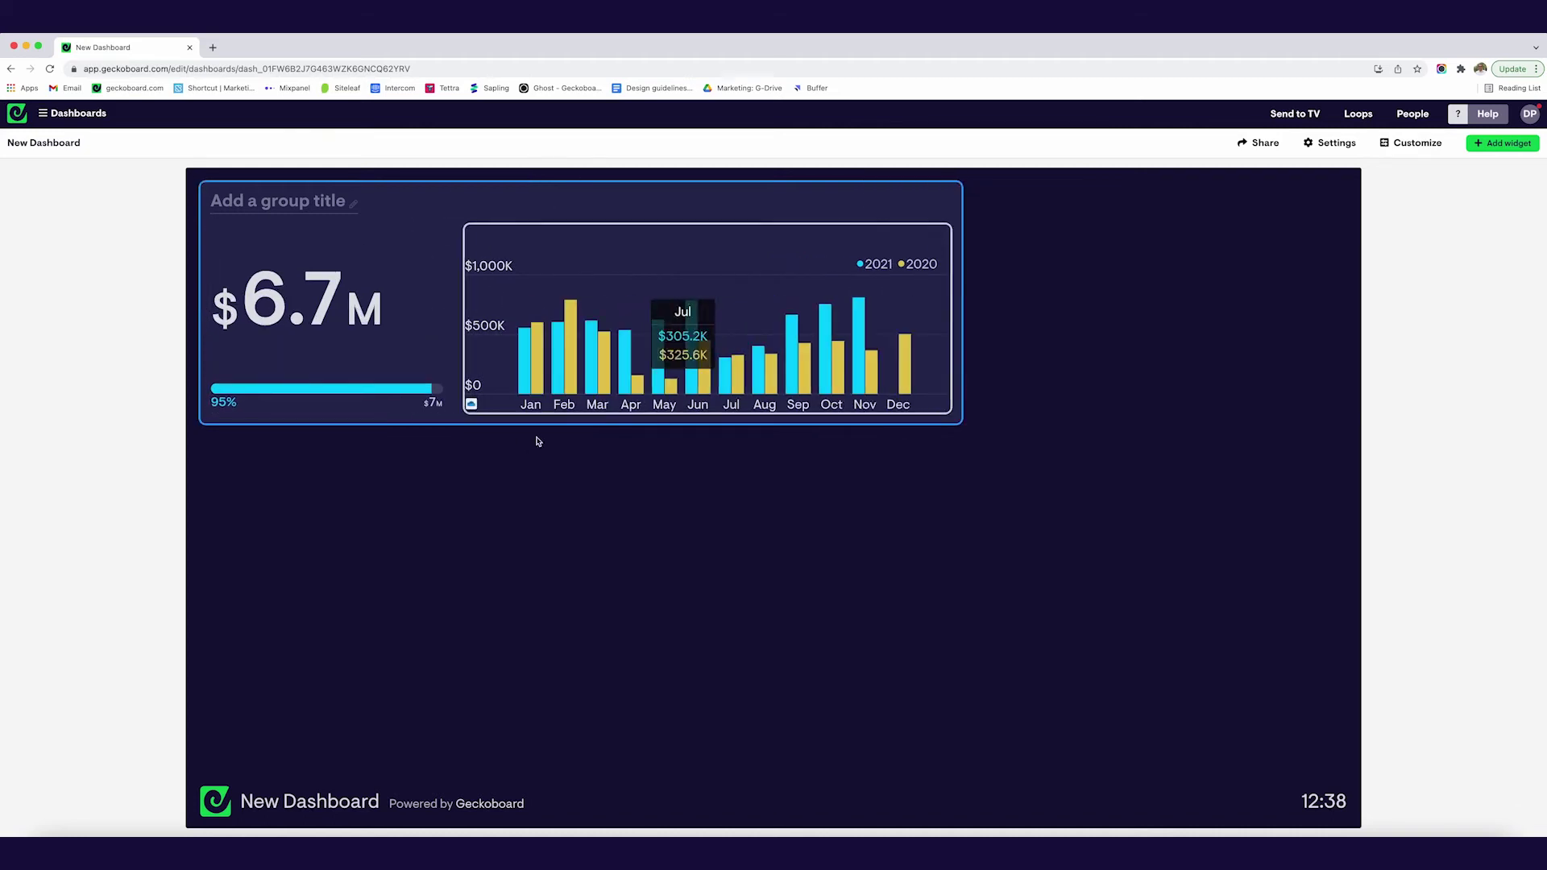
# Step: Make the group taller, title it 'Invoices', and label the $6.7M figure 'YTD'
pyautogui.moveTo(581, 423); pyautogui.dragTo(583, 459)
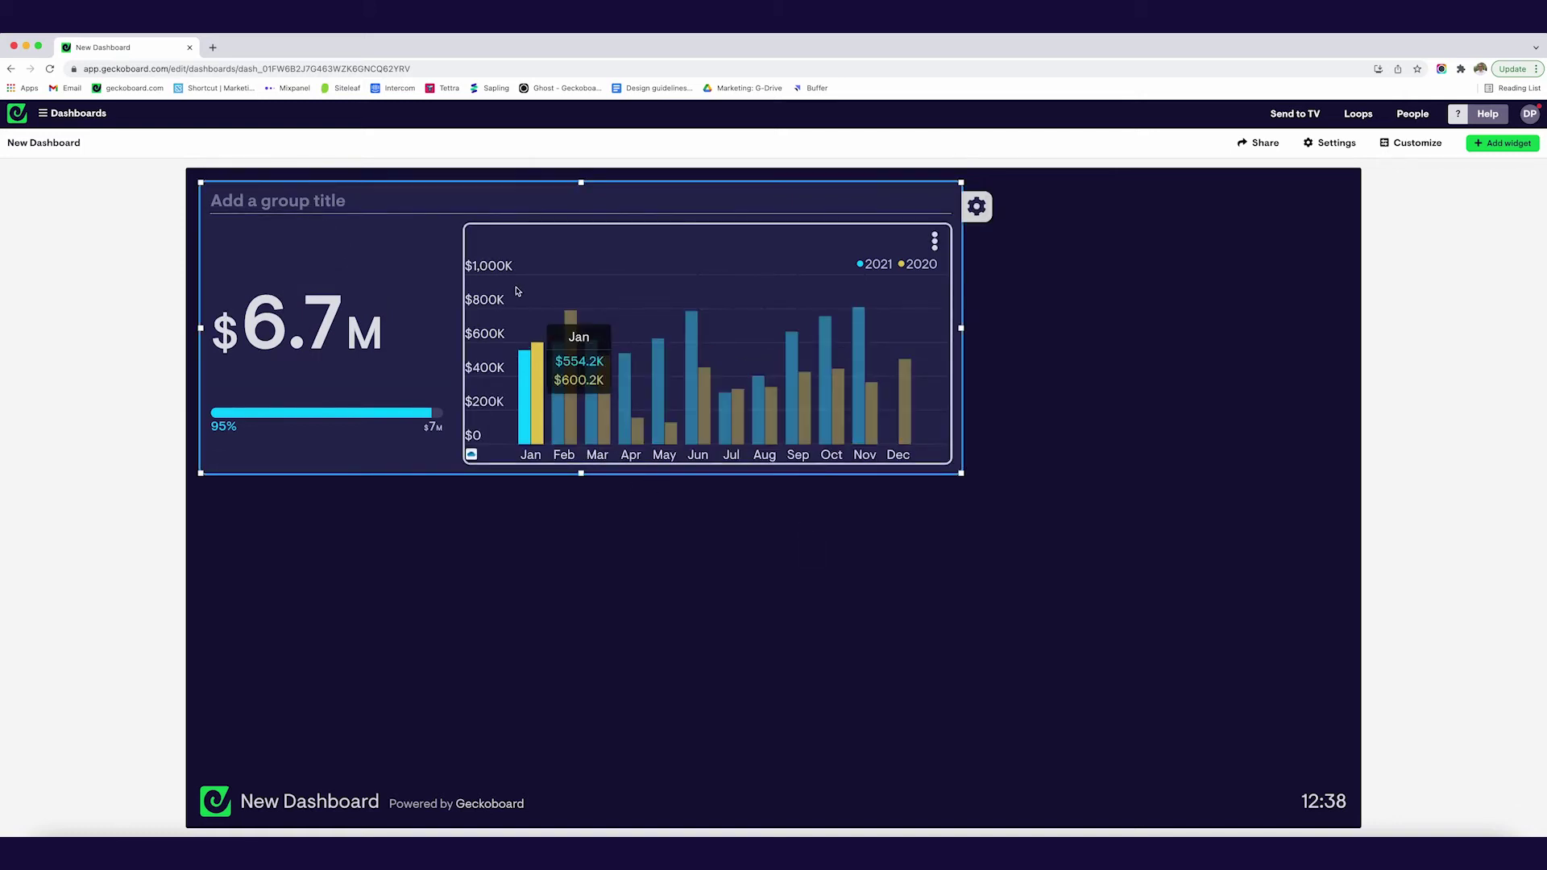
pyautogui.write('Invoices')
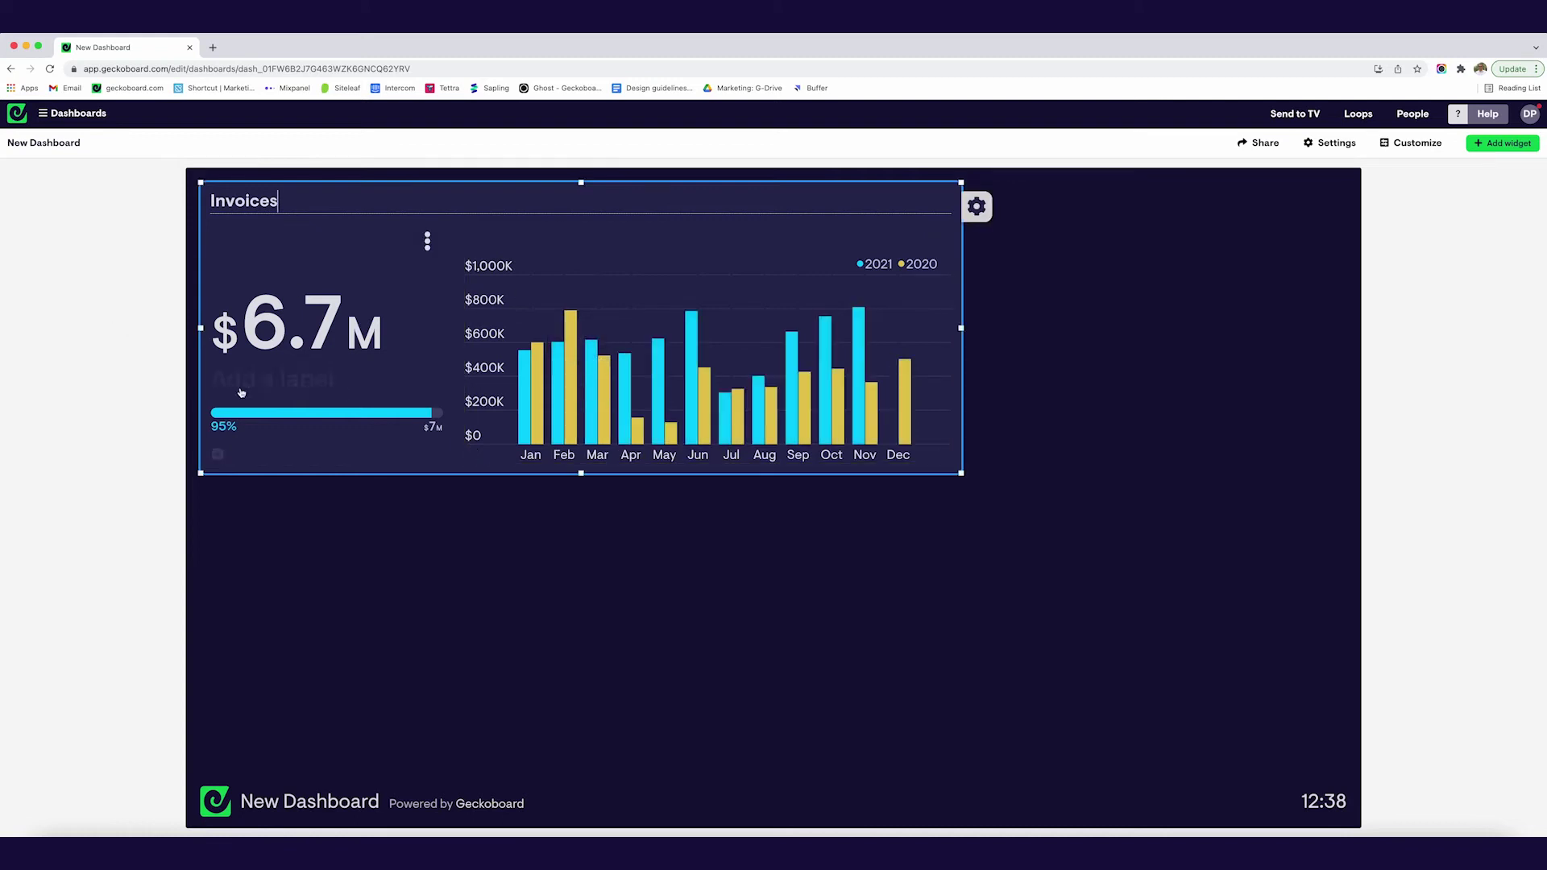
pyautogui.click(242, 380)
pyautogui.write('YTD')
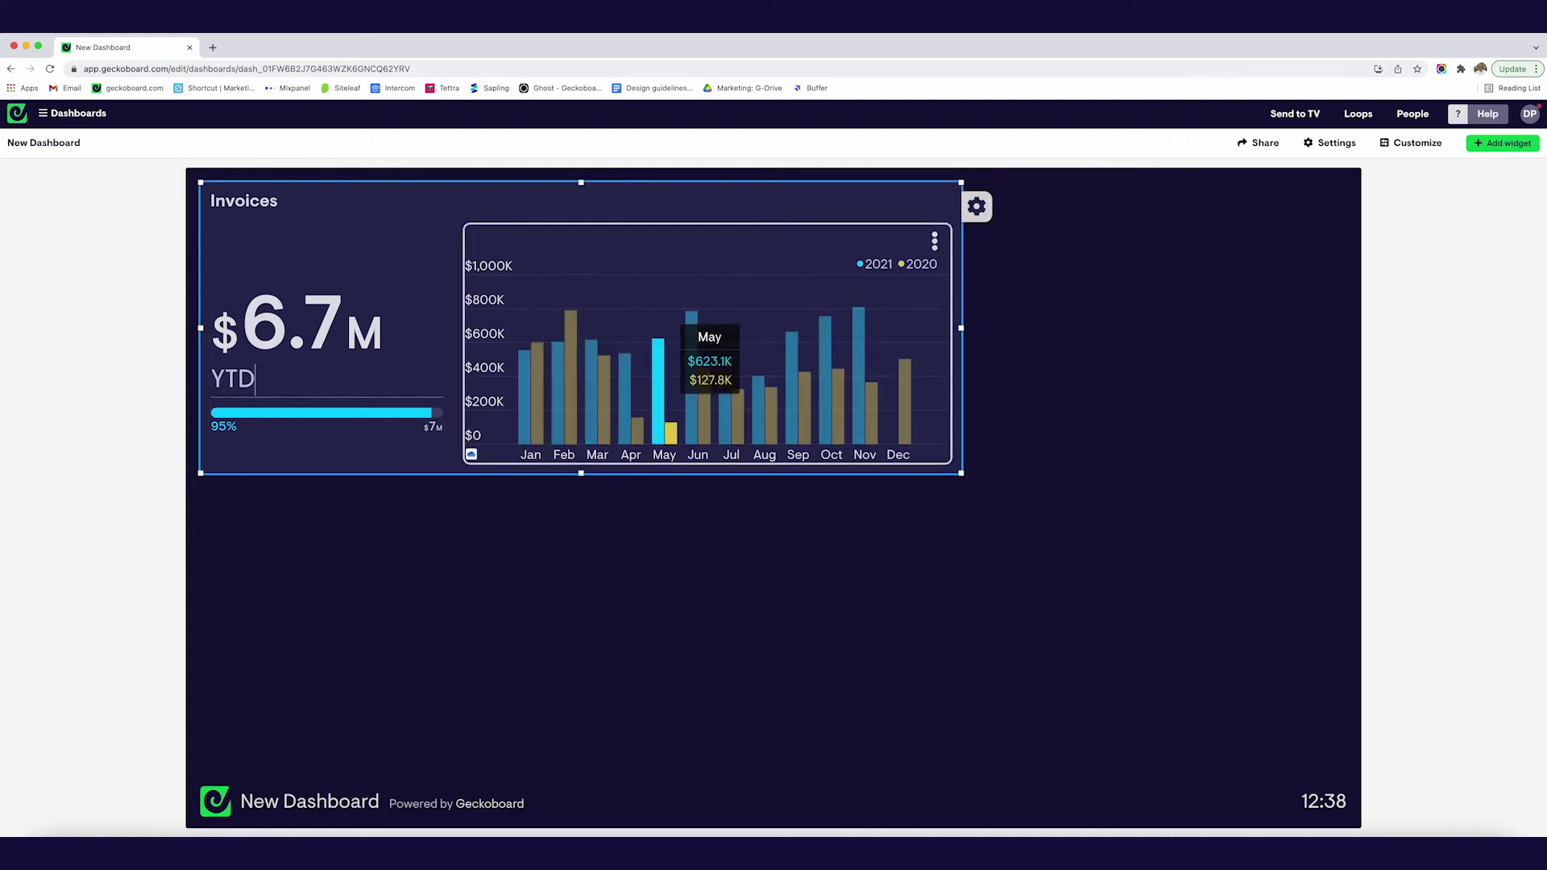
pyautogui.click(732, 659)
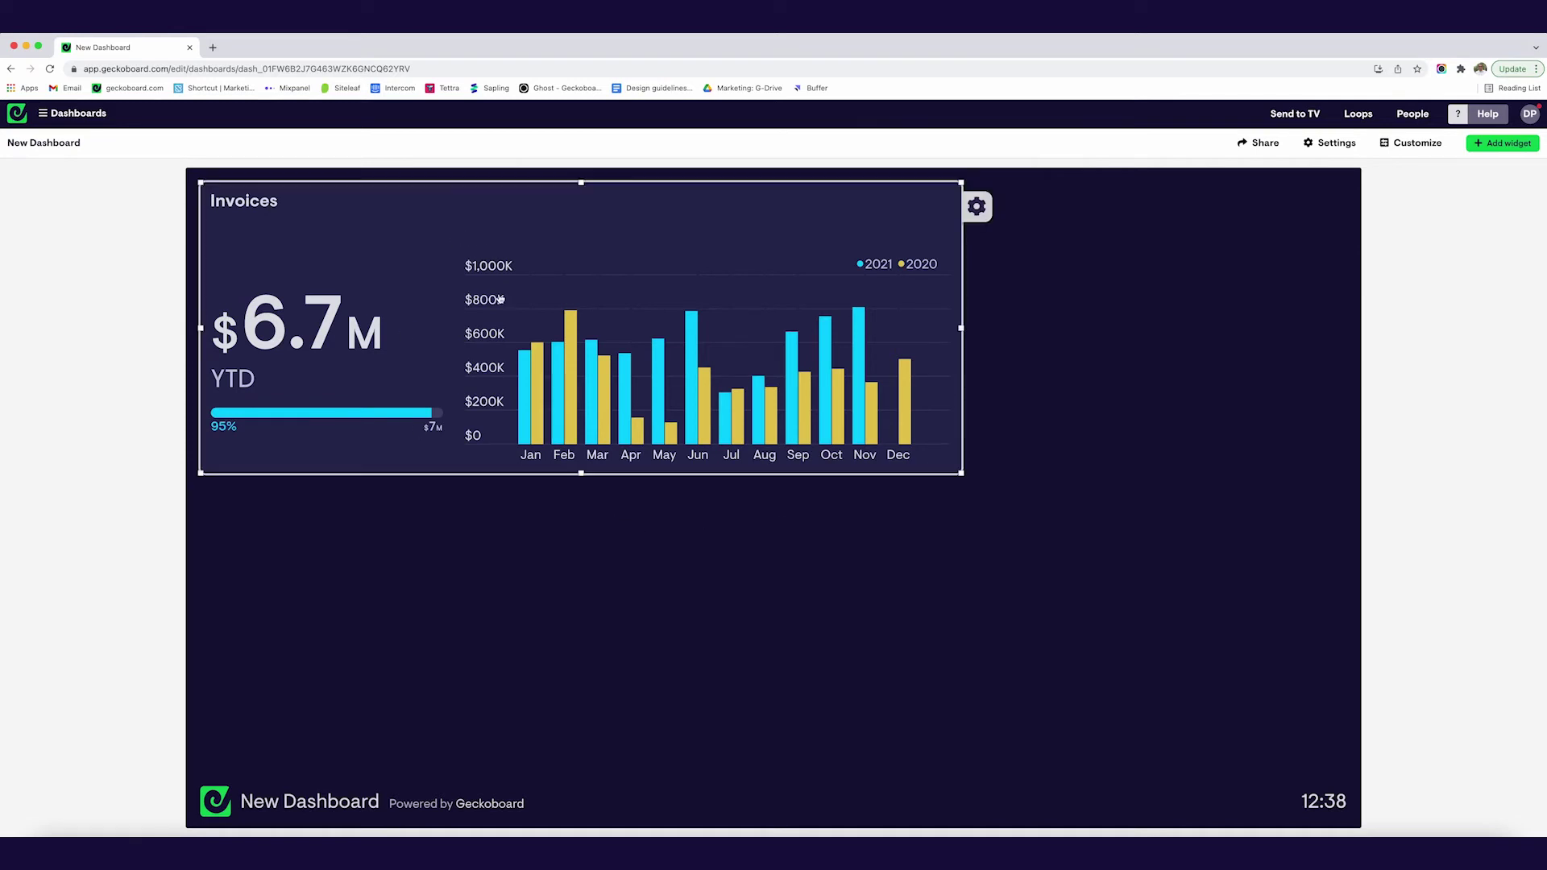
# Step: Abbreviate the invoices chart's values to M so the axis runs $0M to $1M
pyautogui.click(934, 241)
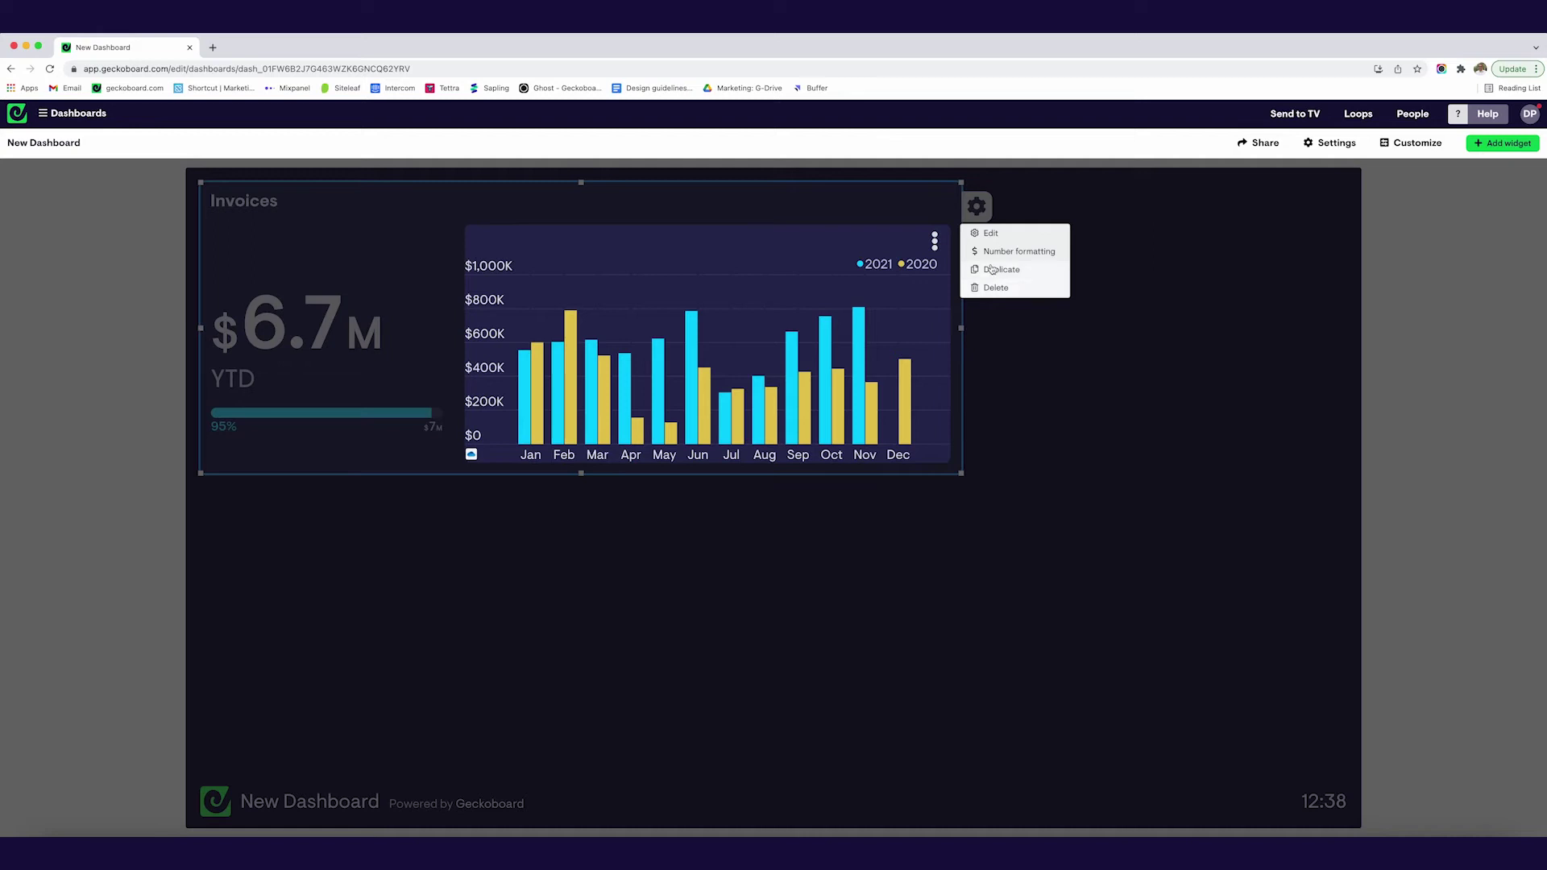
pyautogui.click(1017, 252)
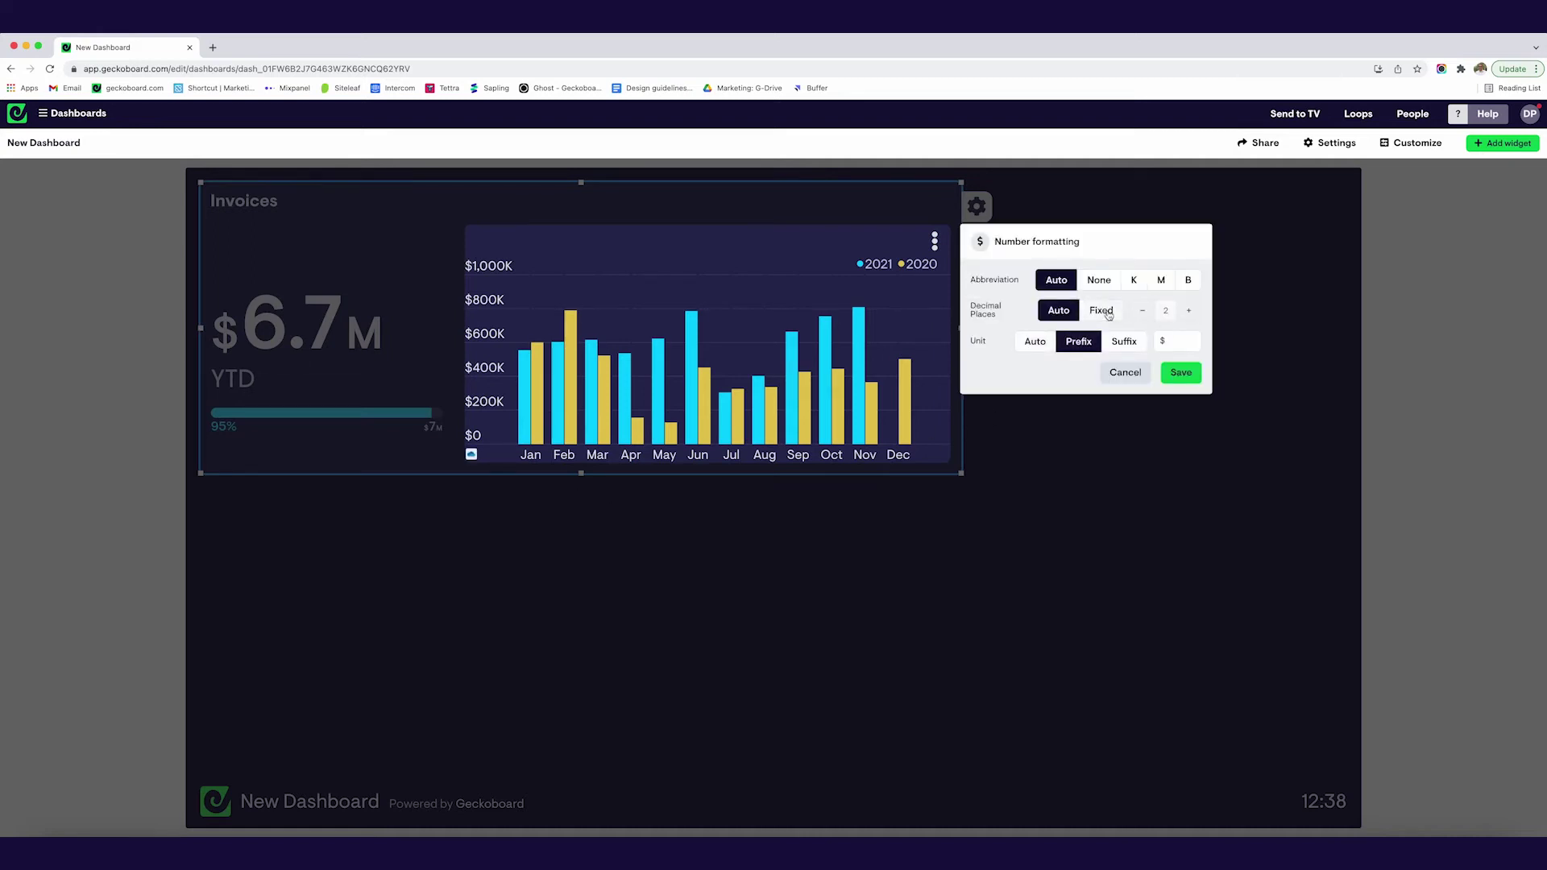
pyautogui.click(1160, 280)
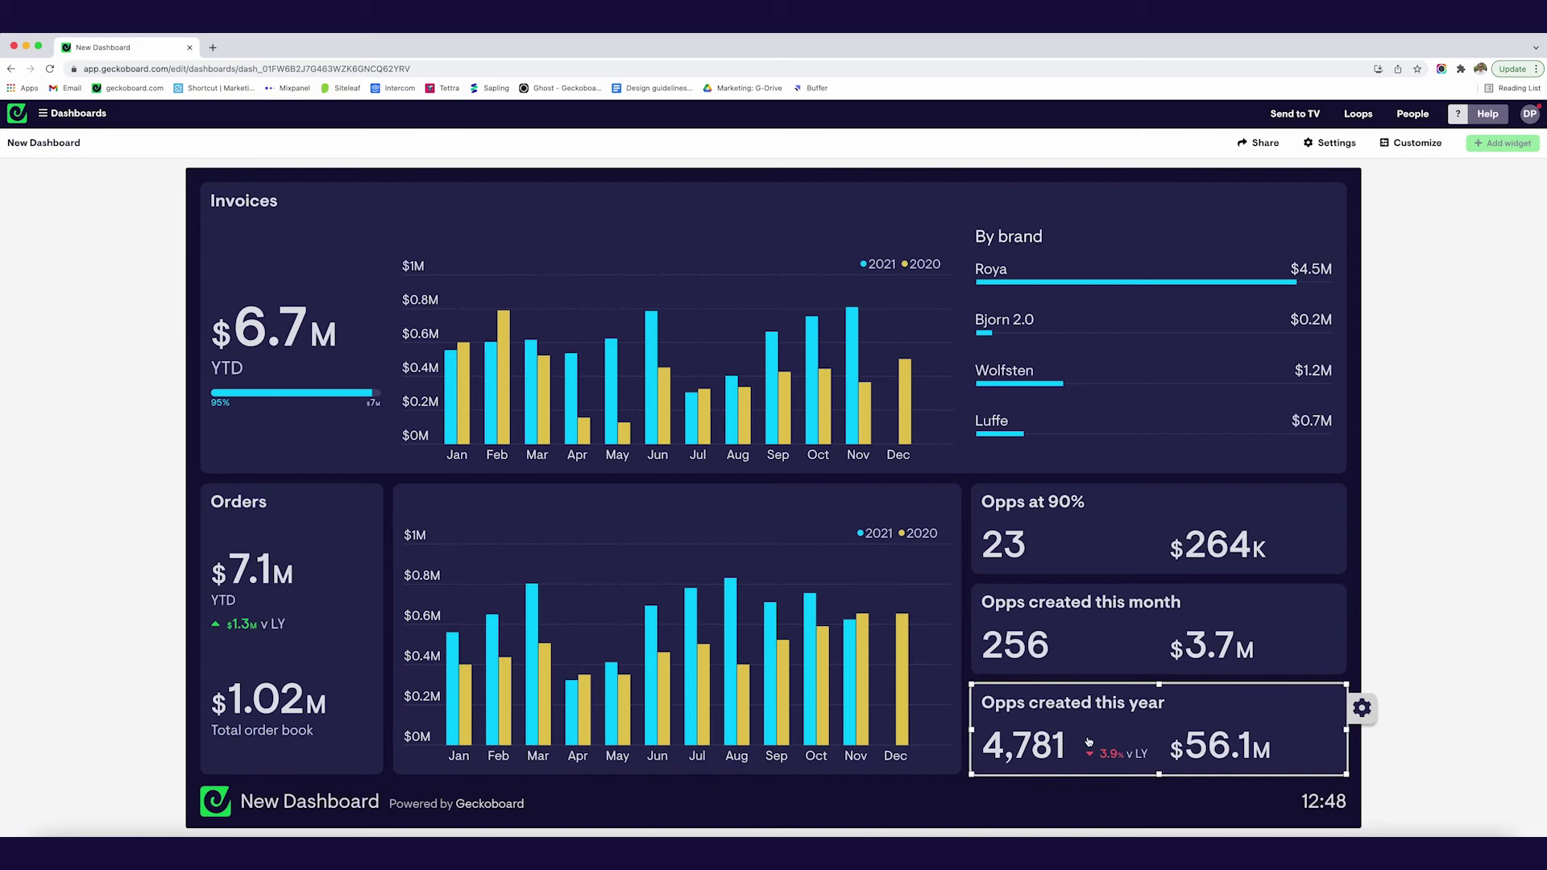
# Step: Add a percentage comparison of $56.1M against cell C30, showing ▲14%
pyautogui.click(1319, 745)
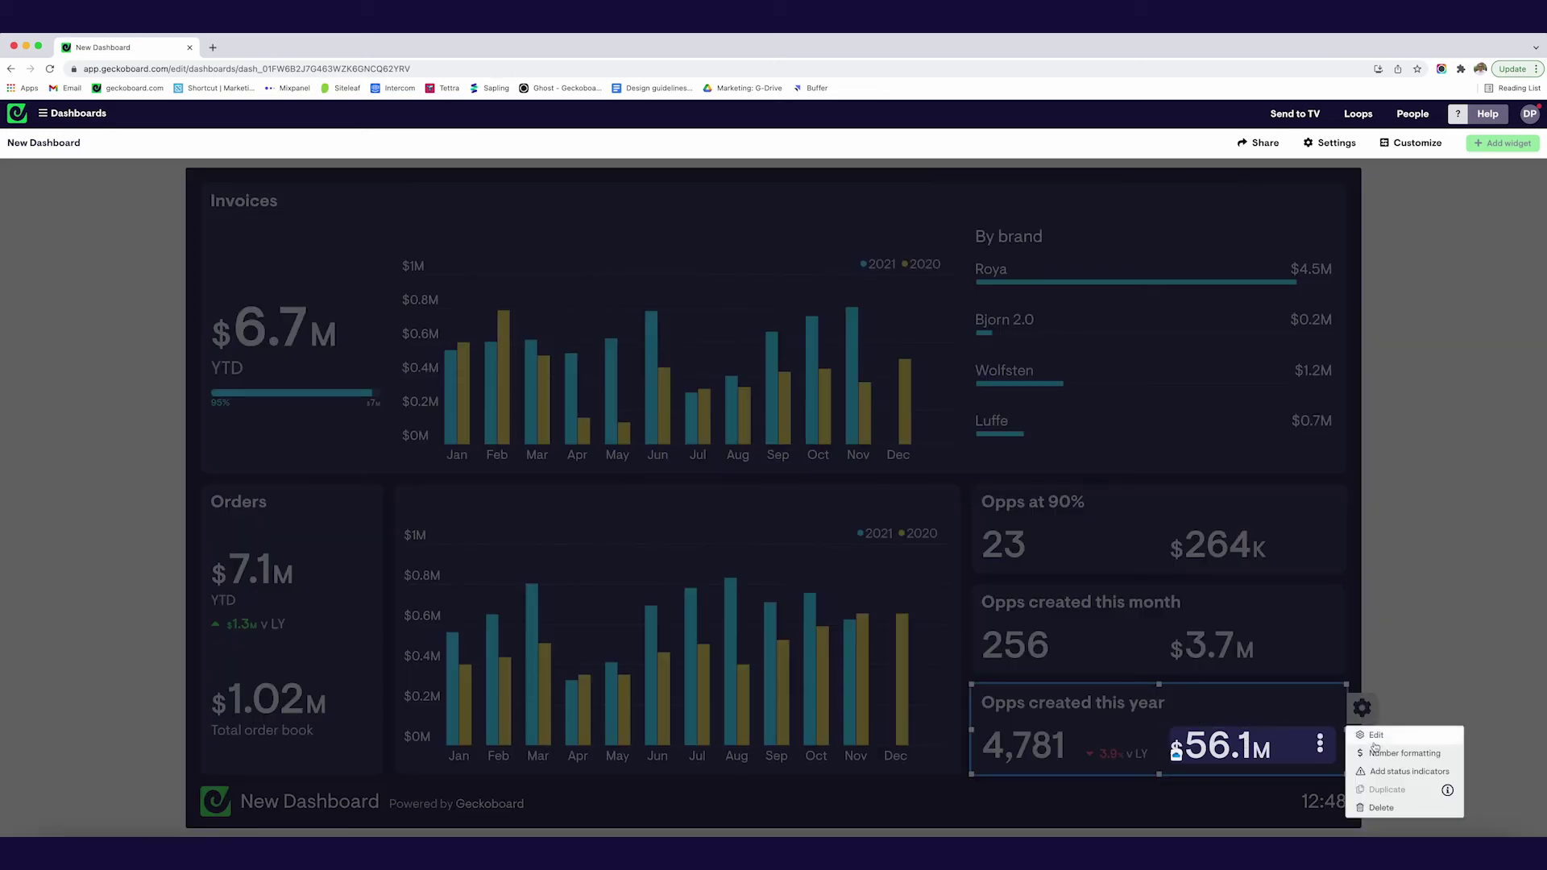
pyautogui.click(1406, 772)
pyautogui.click(78, 374)
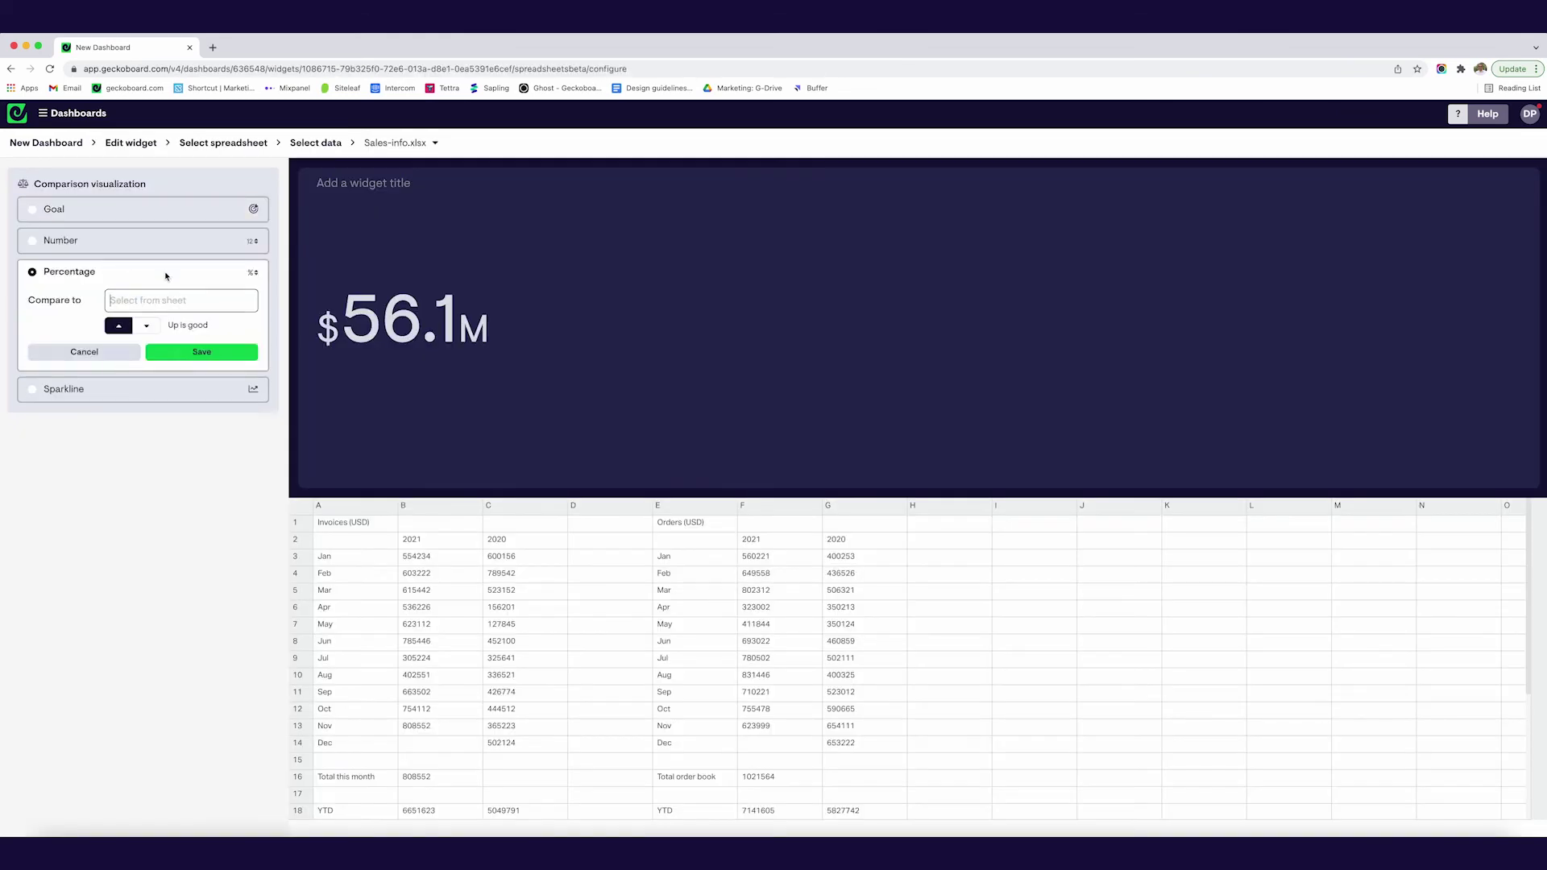
pyautogui.scroll(-5, 823, 714)
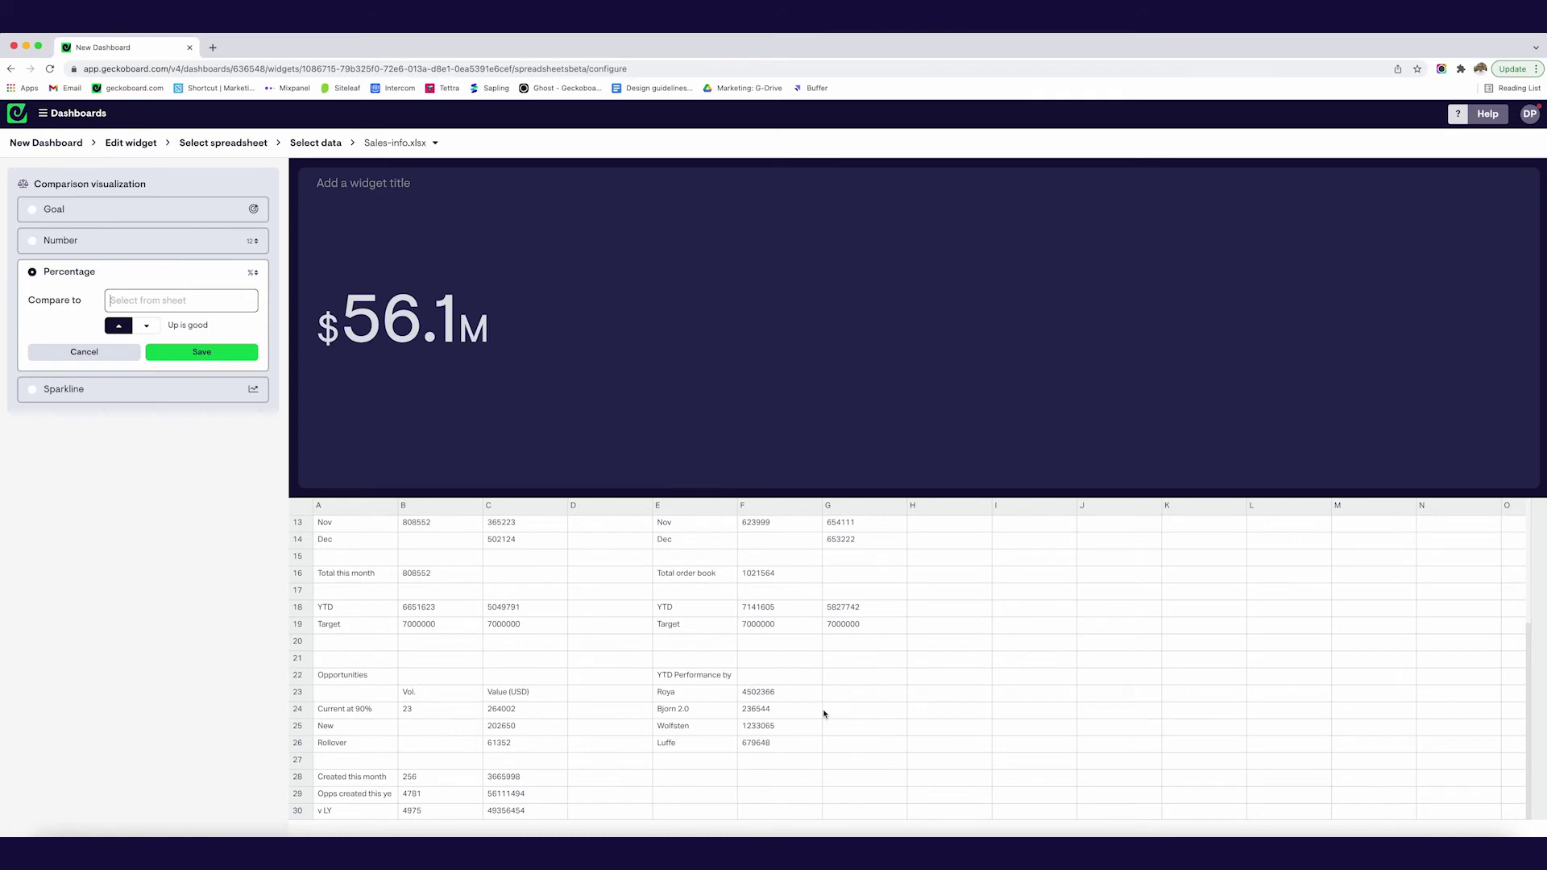
pyautogui.click(503, 812)
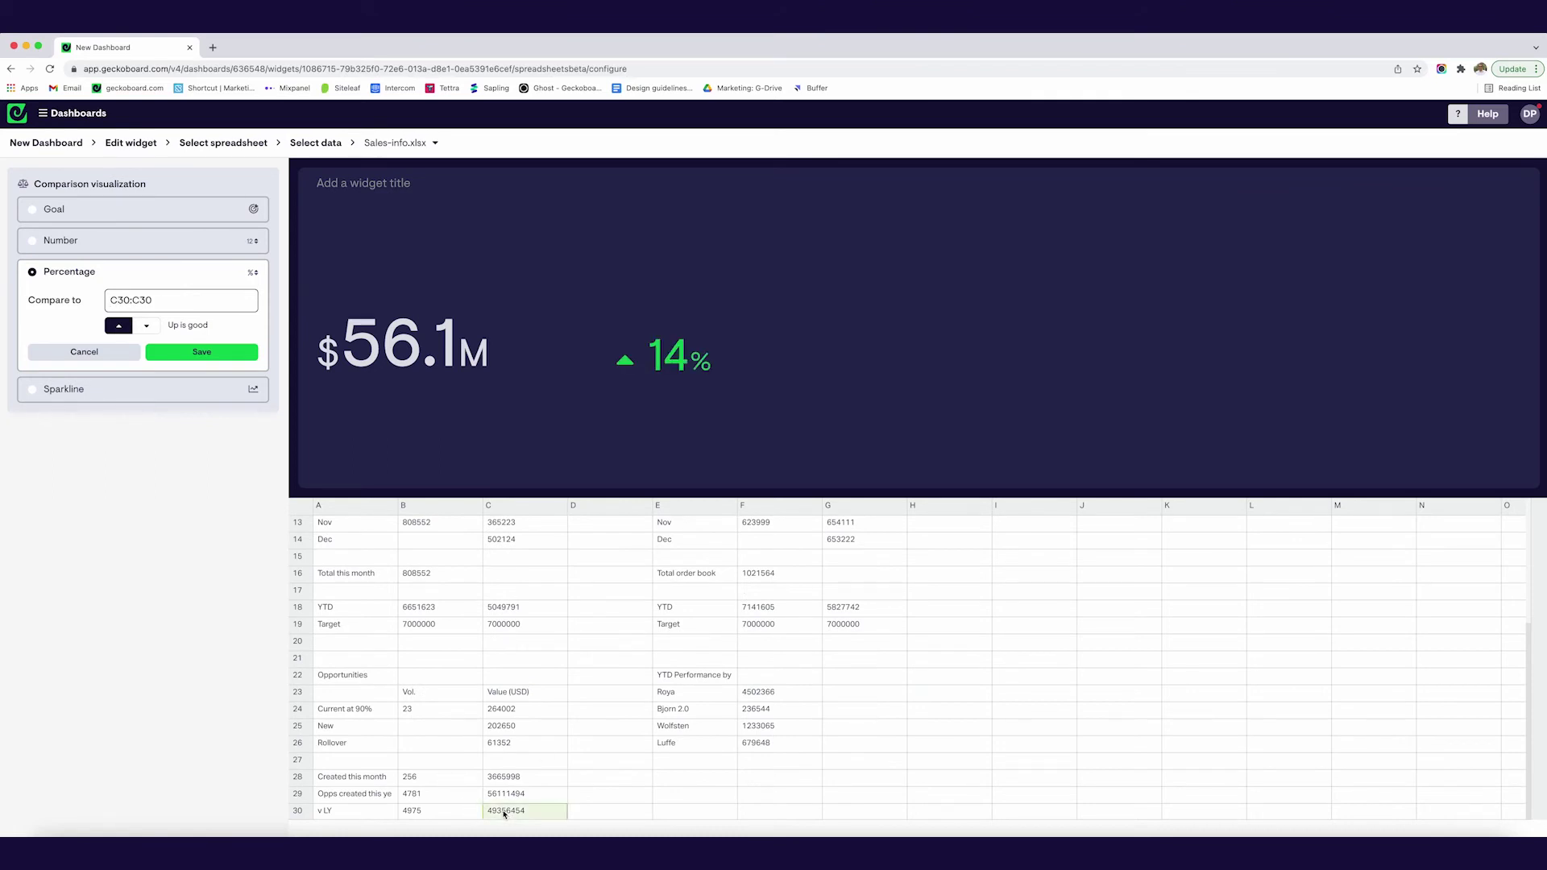
pyautogui.click(202, 352)
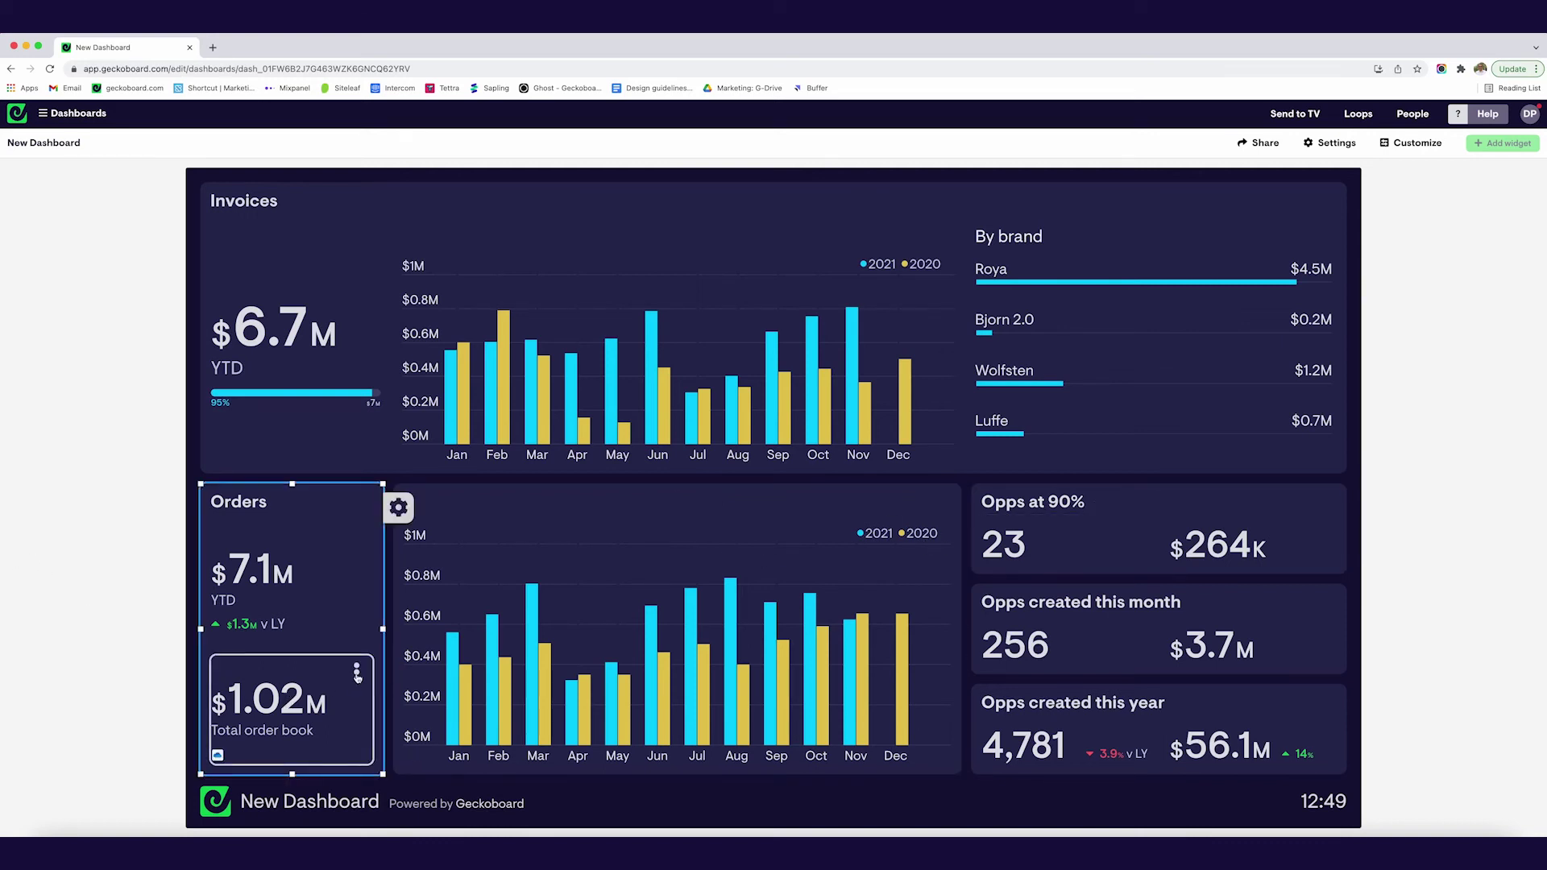
# Step: Give the $1.02M Total order book figure a warning status threshold of 1500000 and save the widget
pyautogui.click(357, 673)
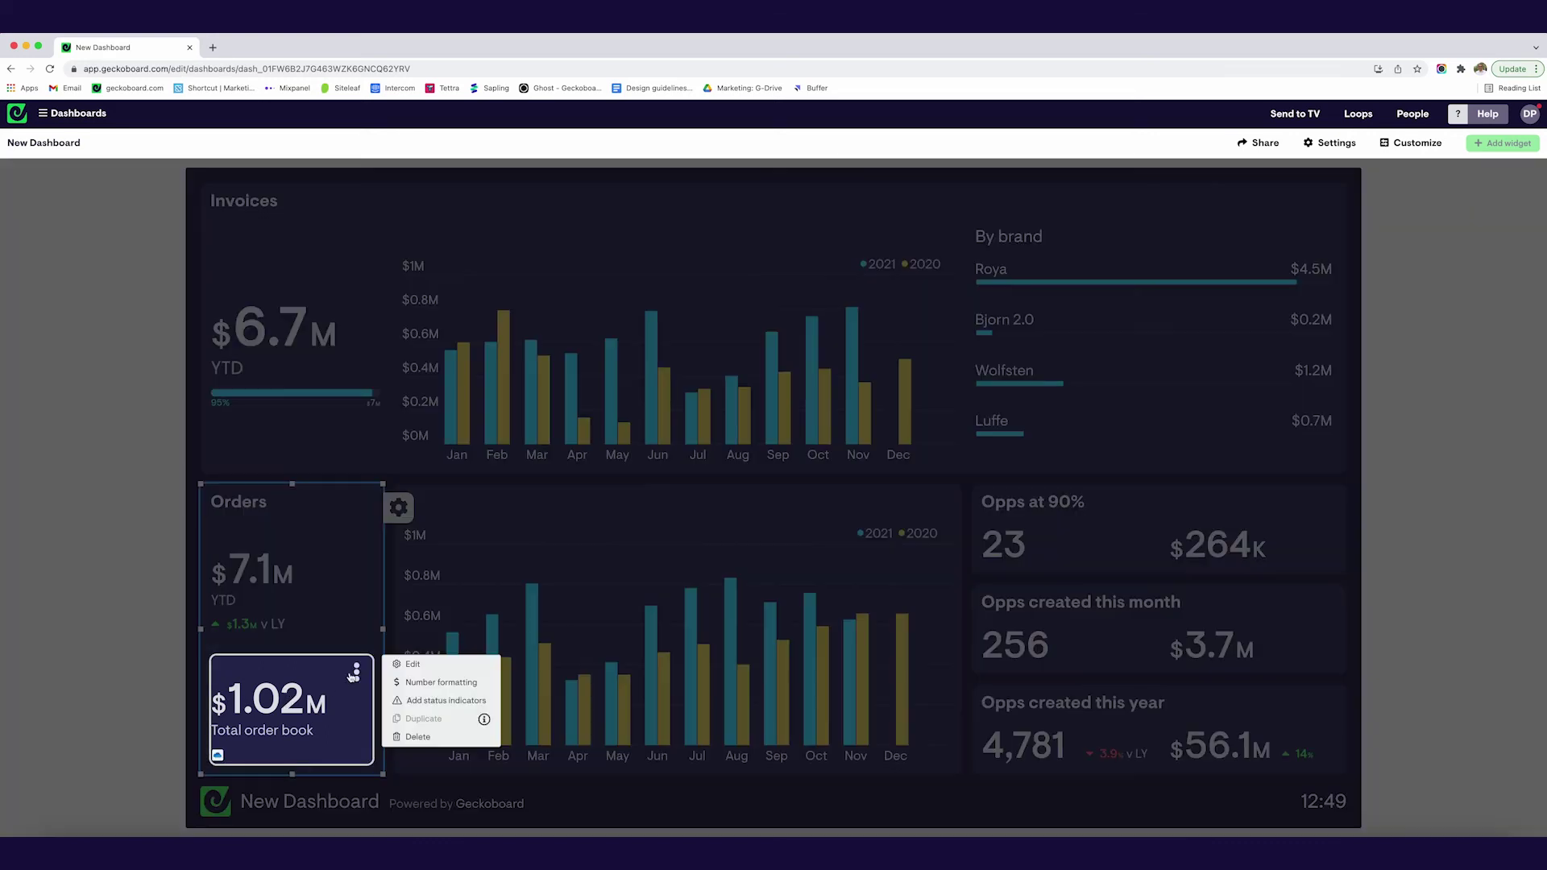
pyautogui.click(446, 700)
pyautogui.click(187, 246)
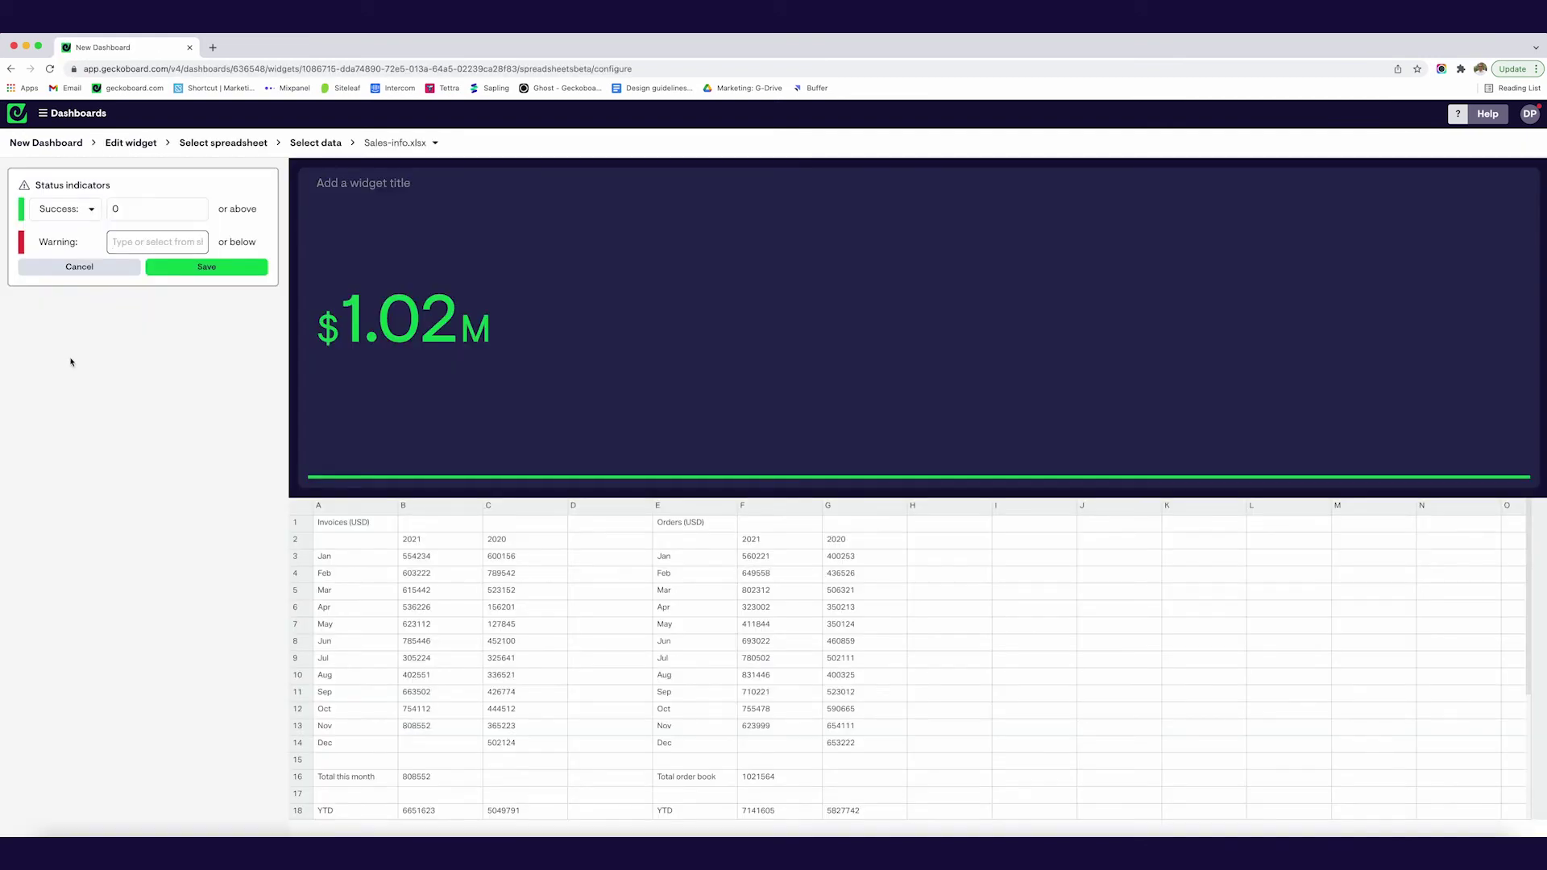
pyautogui.write('1500000')
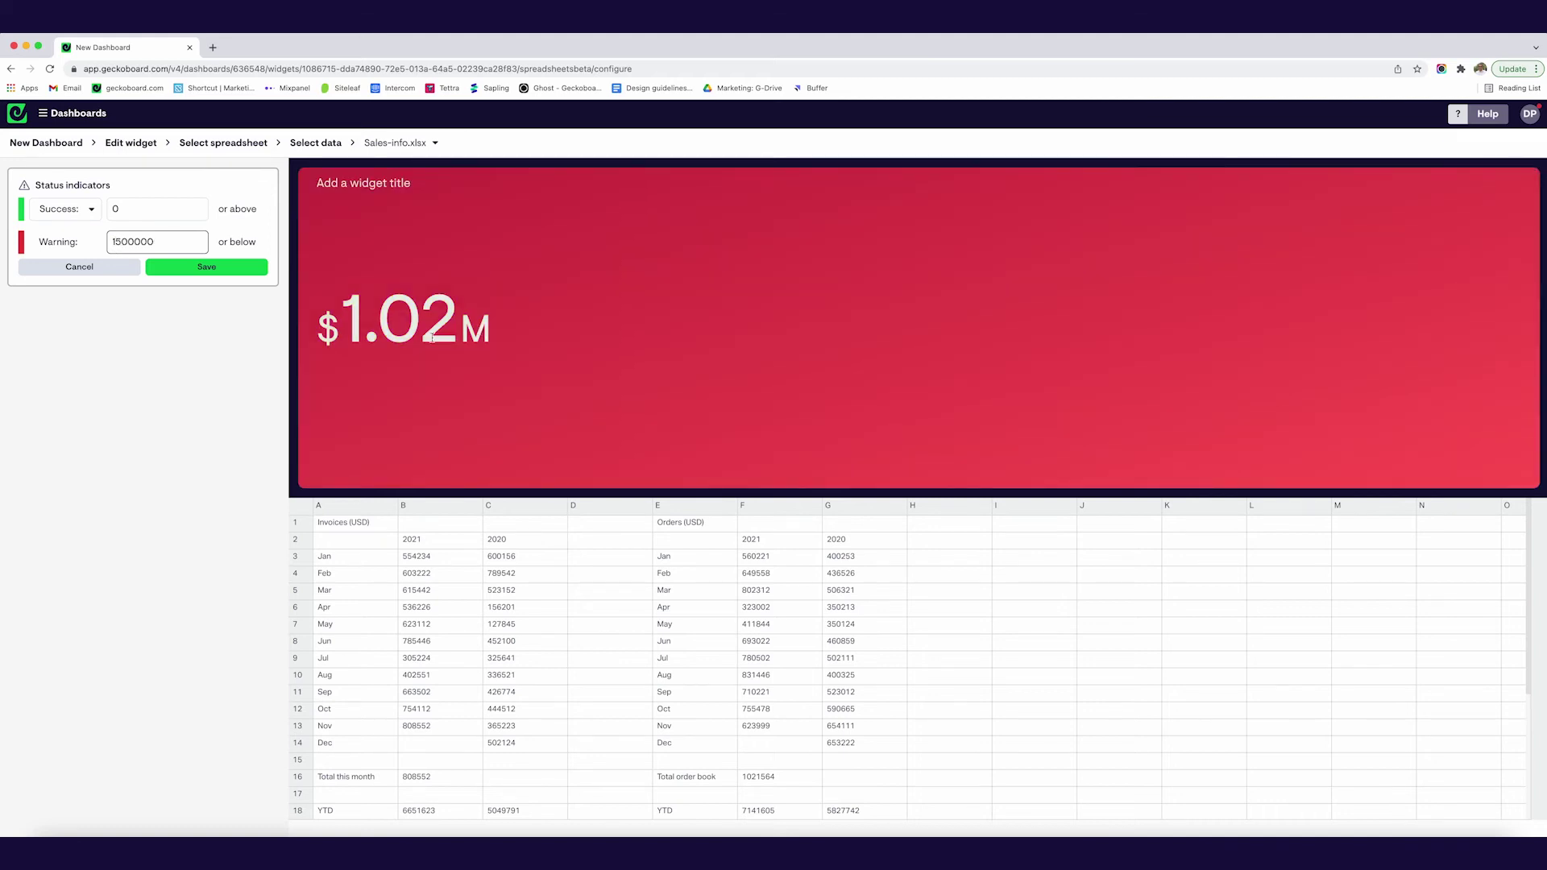
pyautogui.click(206, 267)
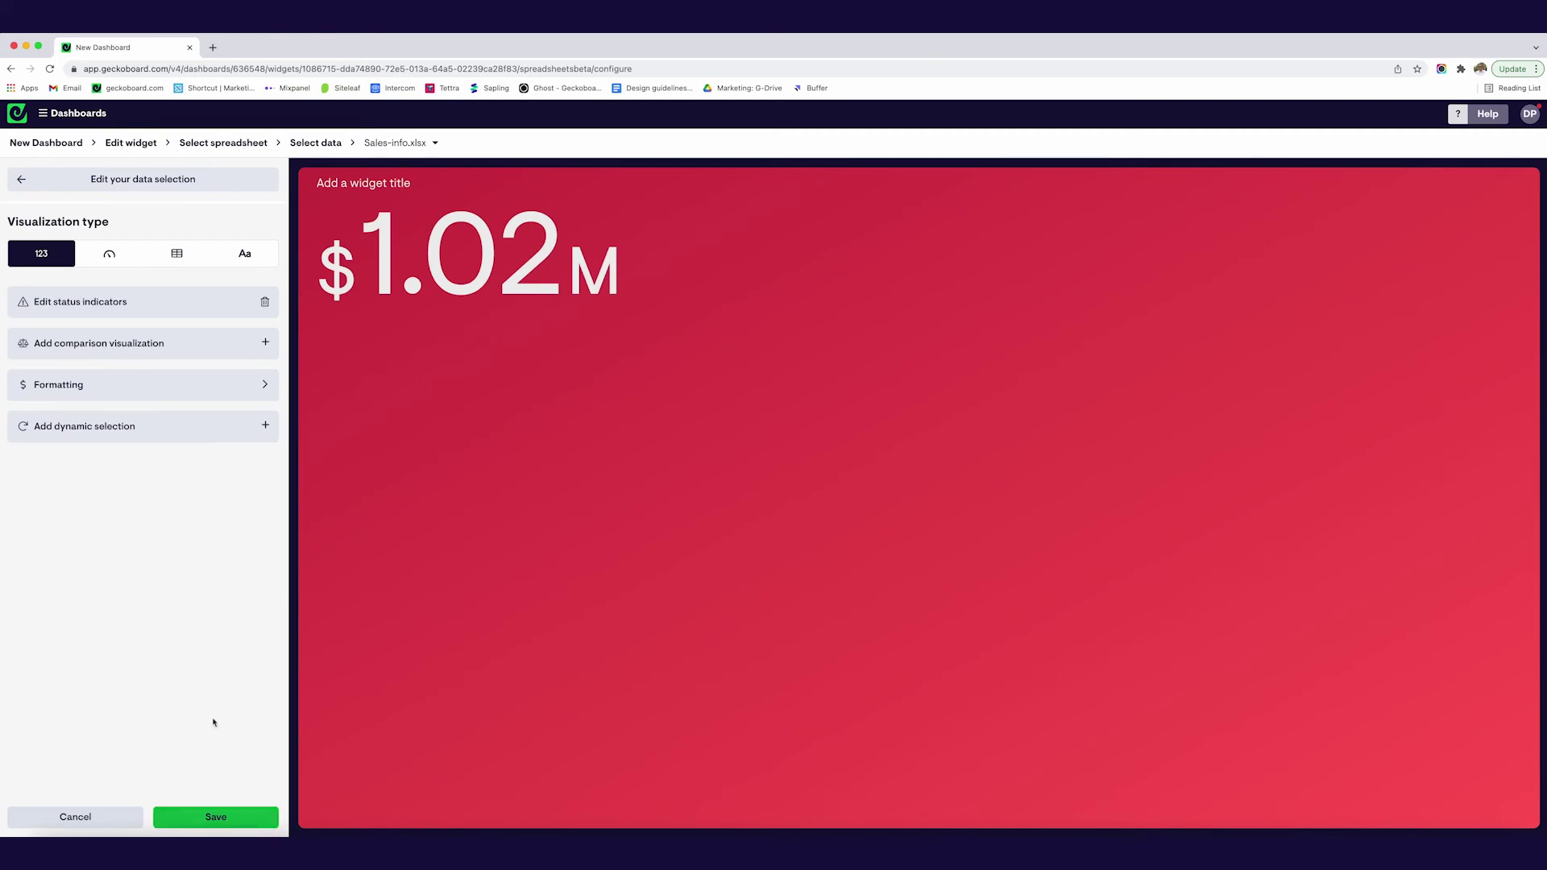
pyautogui.click(216, 817)
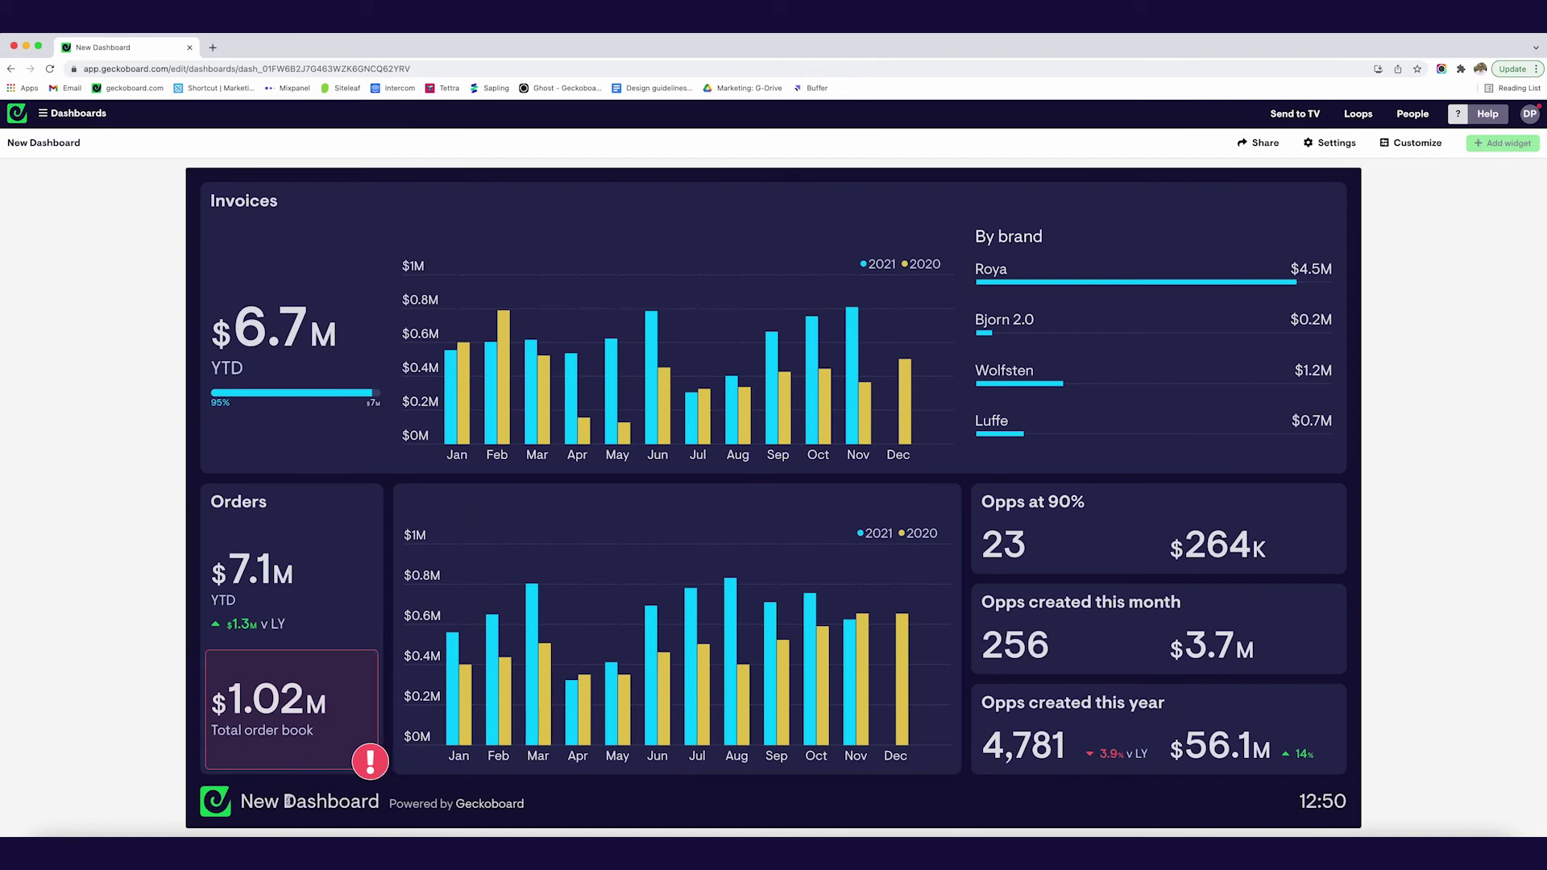
# Step: Rename the dashboard from New Dashboard to 'Sales Dashboard'
pyautogui.click(92, 153)
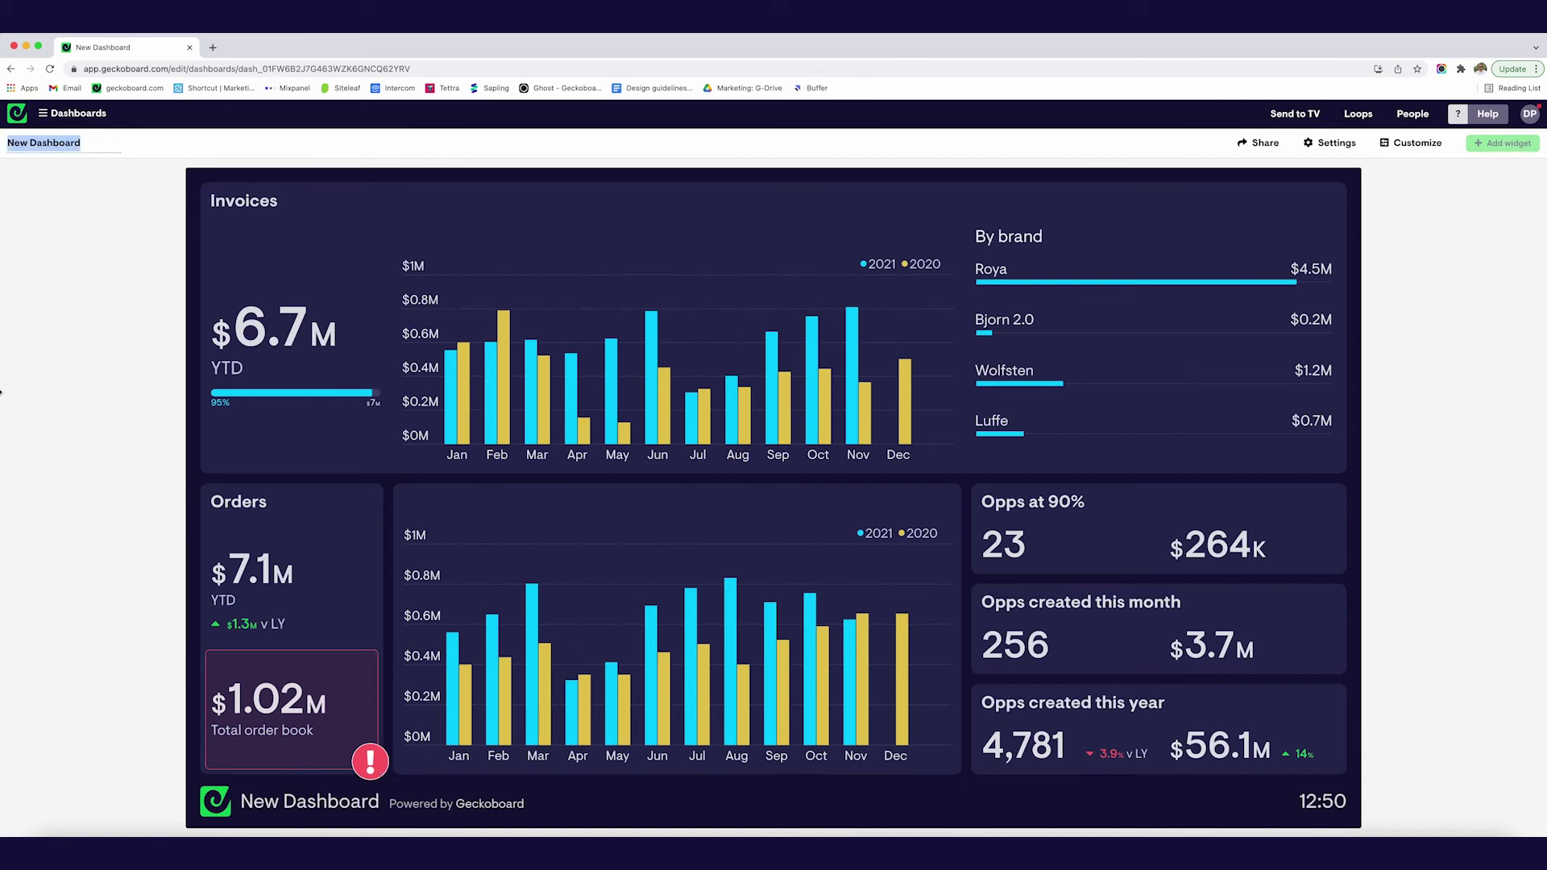
pyautogui.write('Sle')
pyautogui.write('es Dashboard')
pyautogui.moveTo(597, 281)
# Step: Create a view-only share link for the dashboard and select its URL
pyautogui.click(1259, 142)
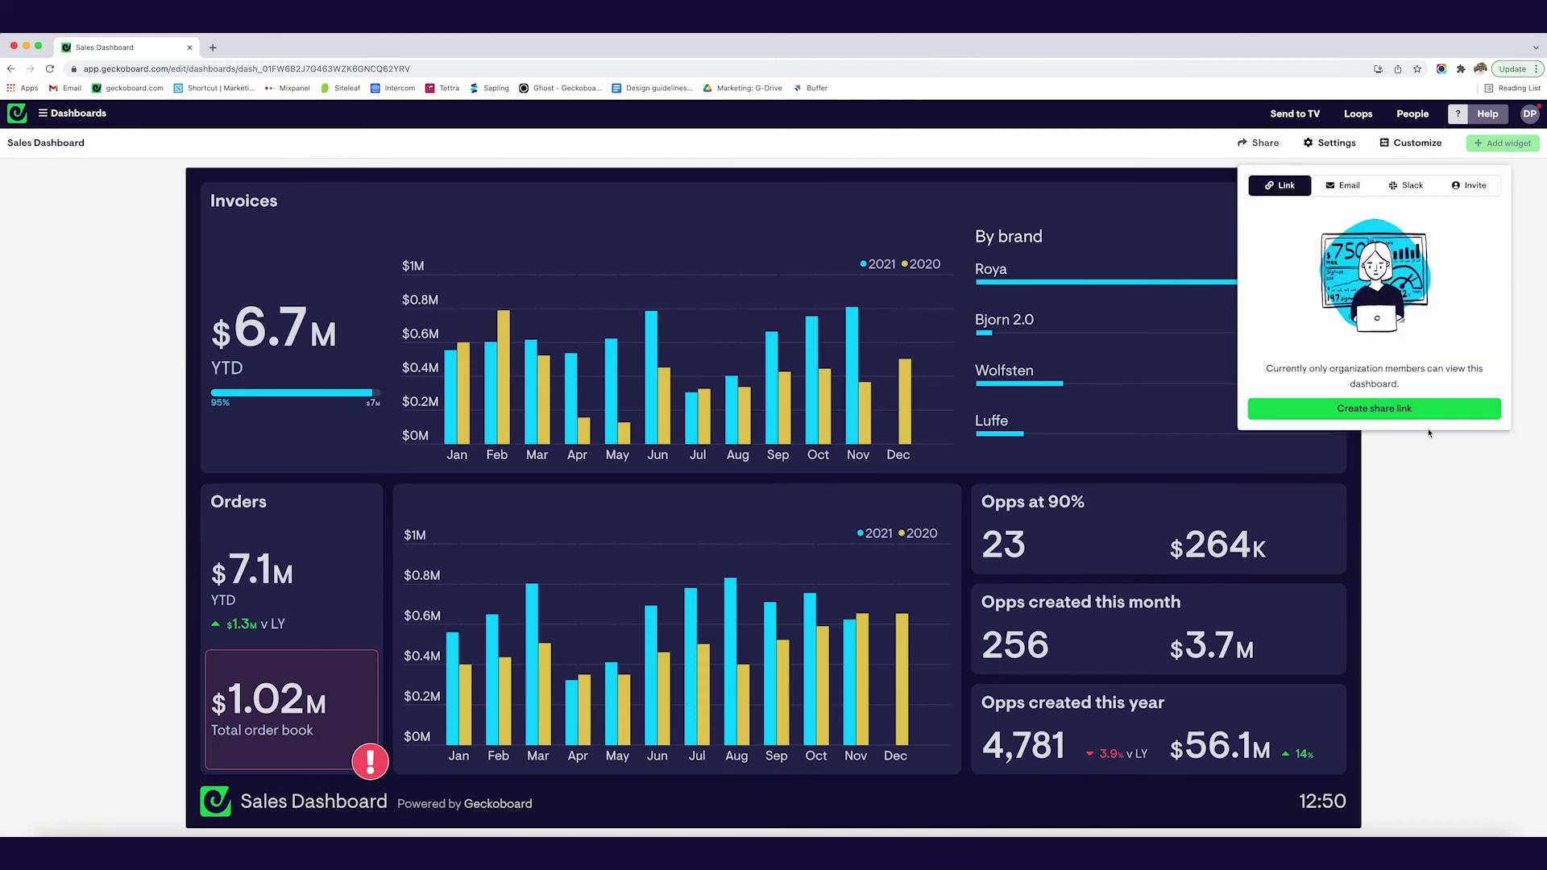
pyautogui.click(1374, 409)
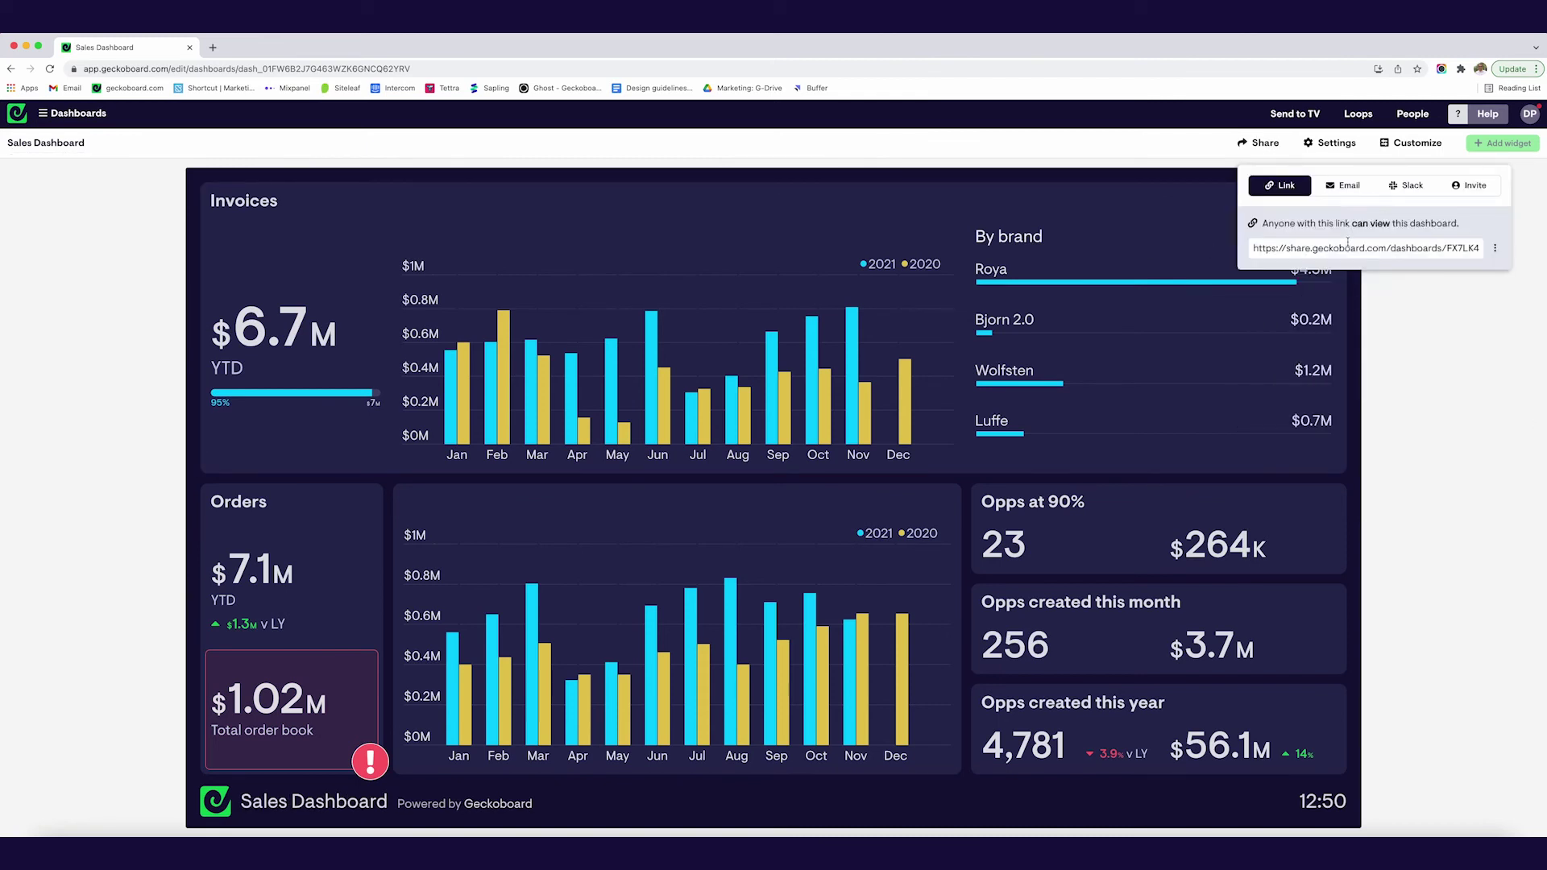
pyautogui.click(1341, 247)
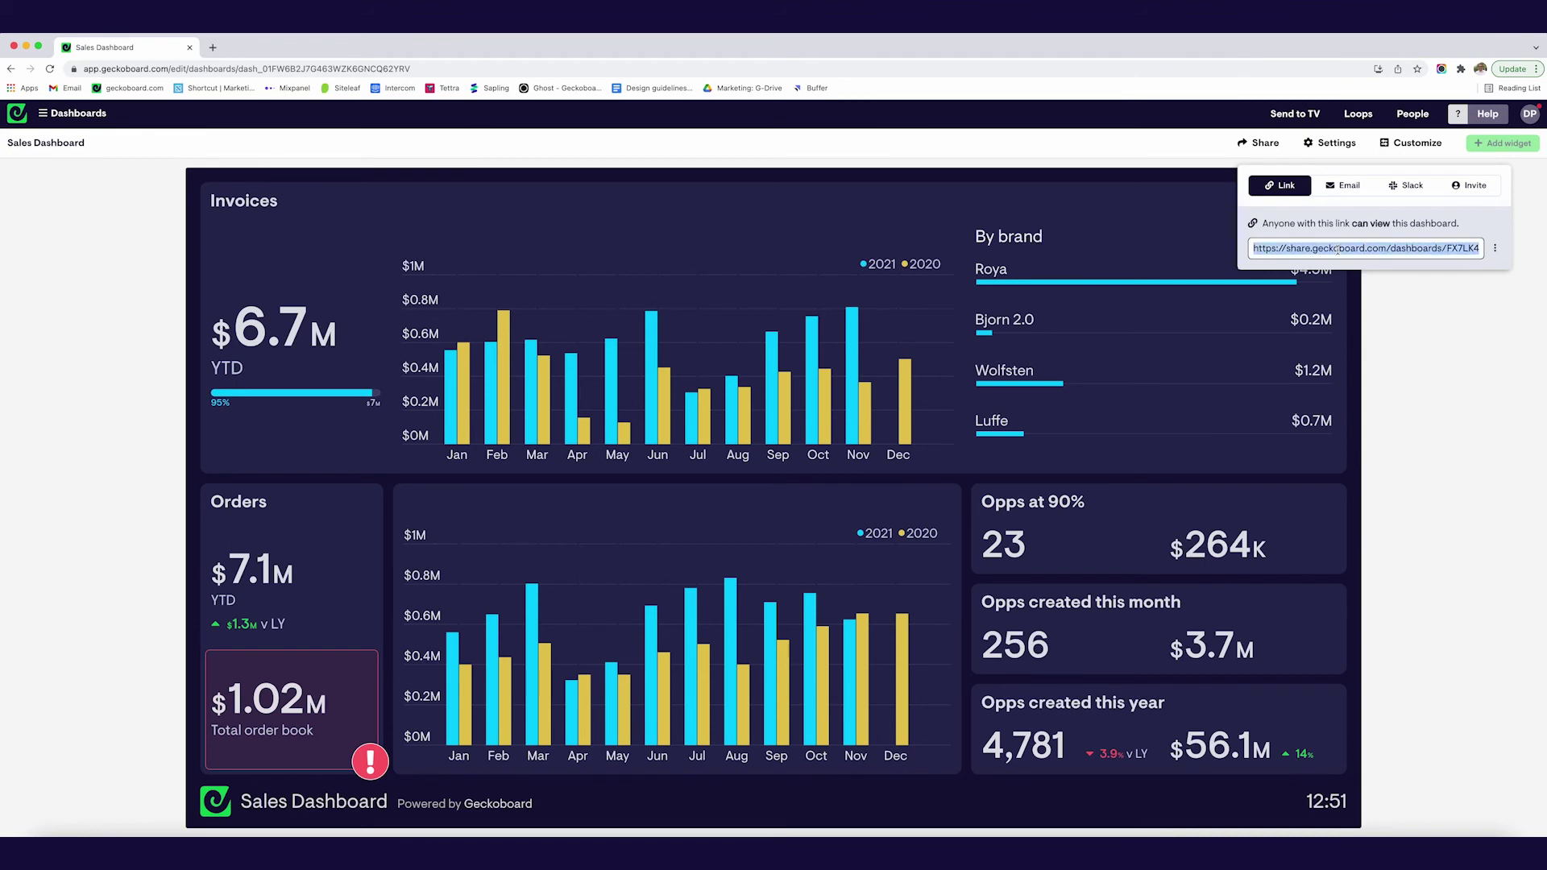
pyautogui.click(1393, 339)
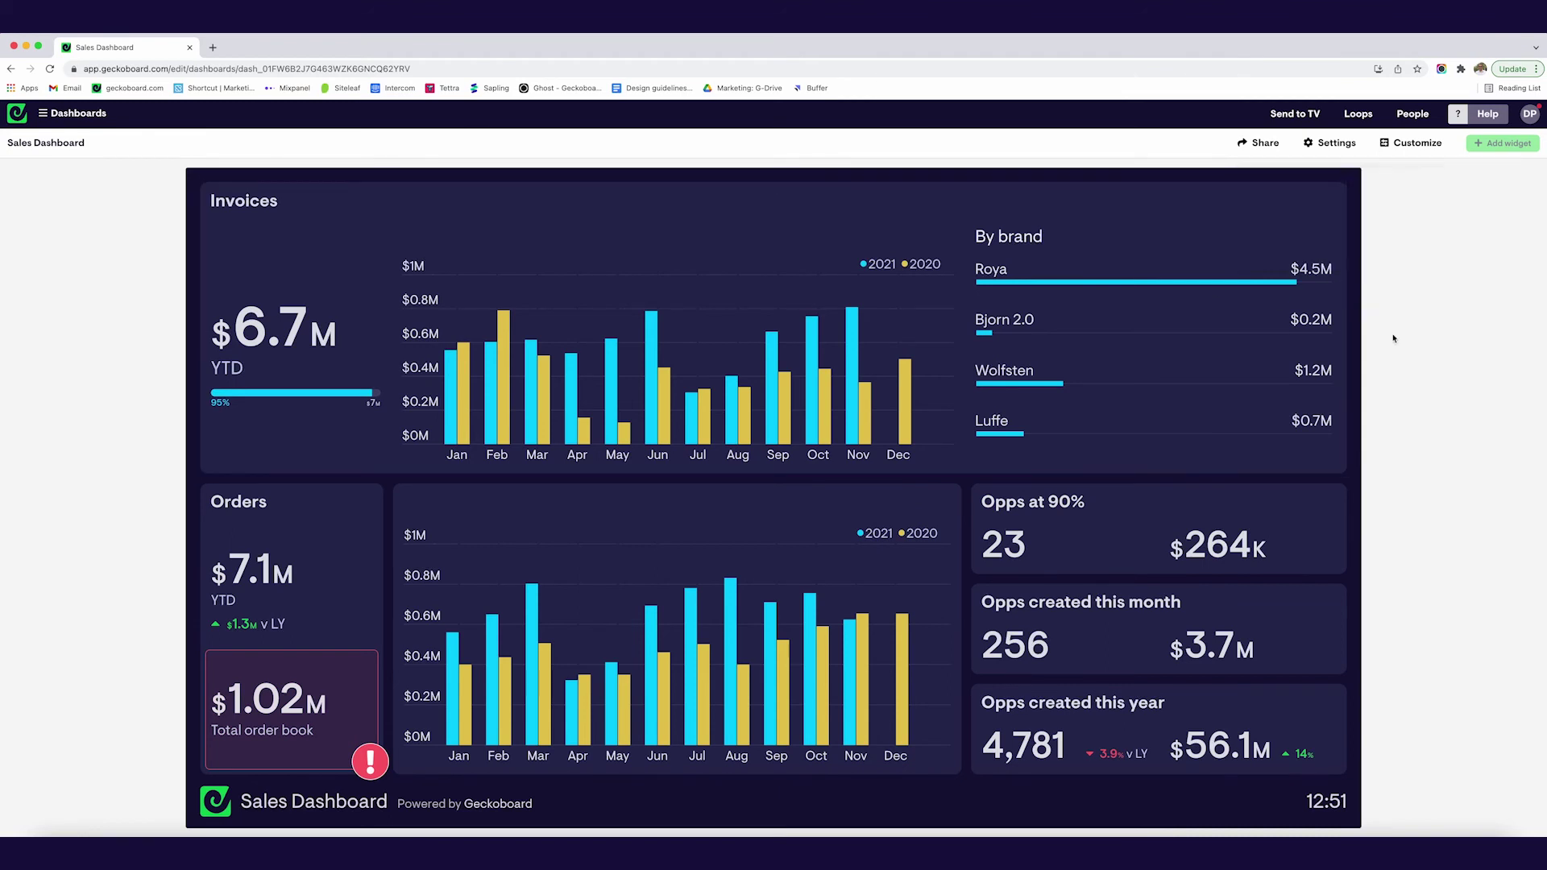
# Step: Review the Email and Slack sharing schedules, including weekly posts to #a-slack-test at 09:00 AM
pyautogui.click(1263, 144)
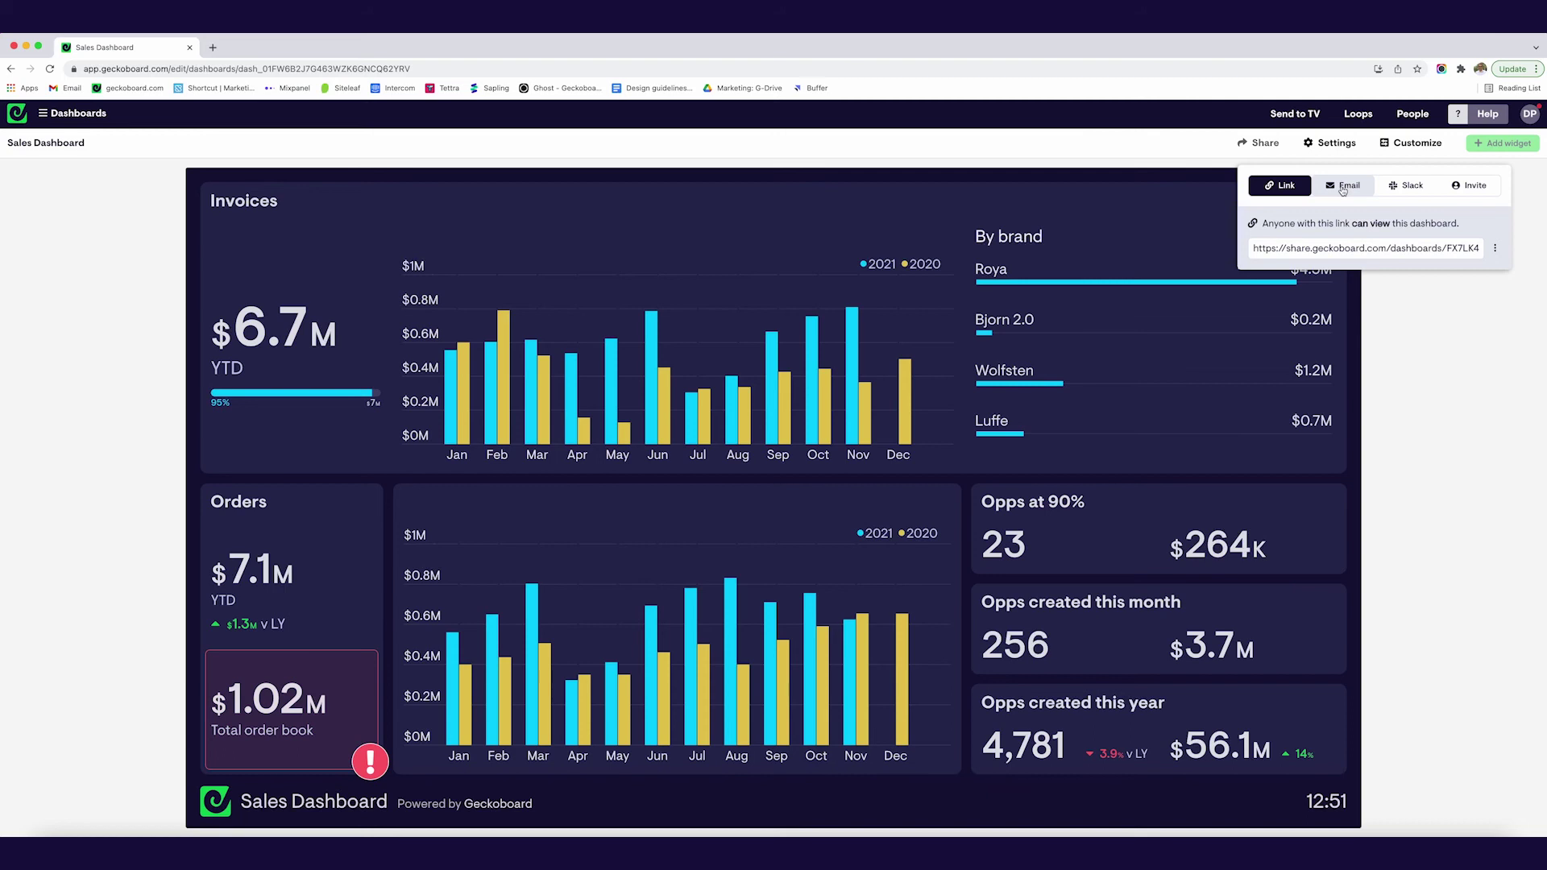
pyautogui.click(1343, 188)
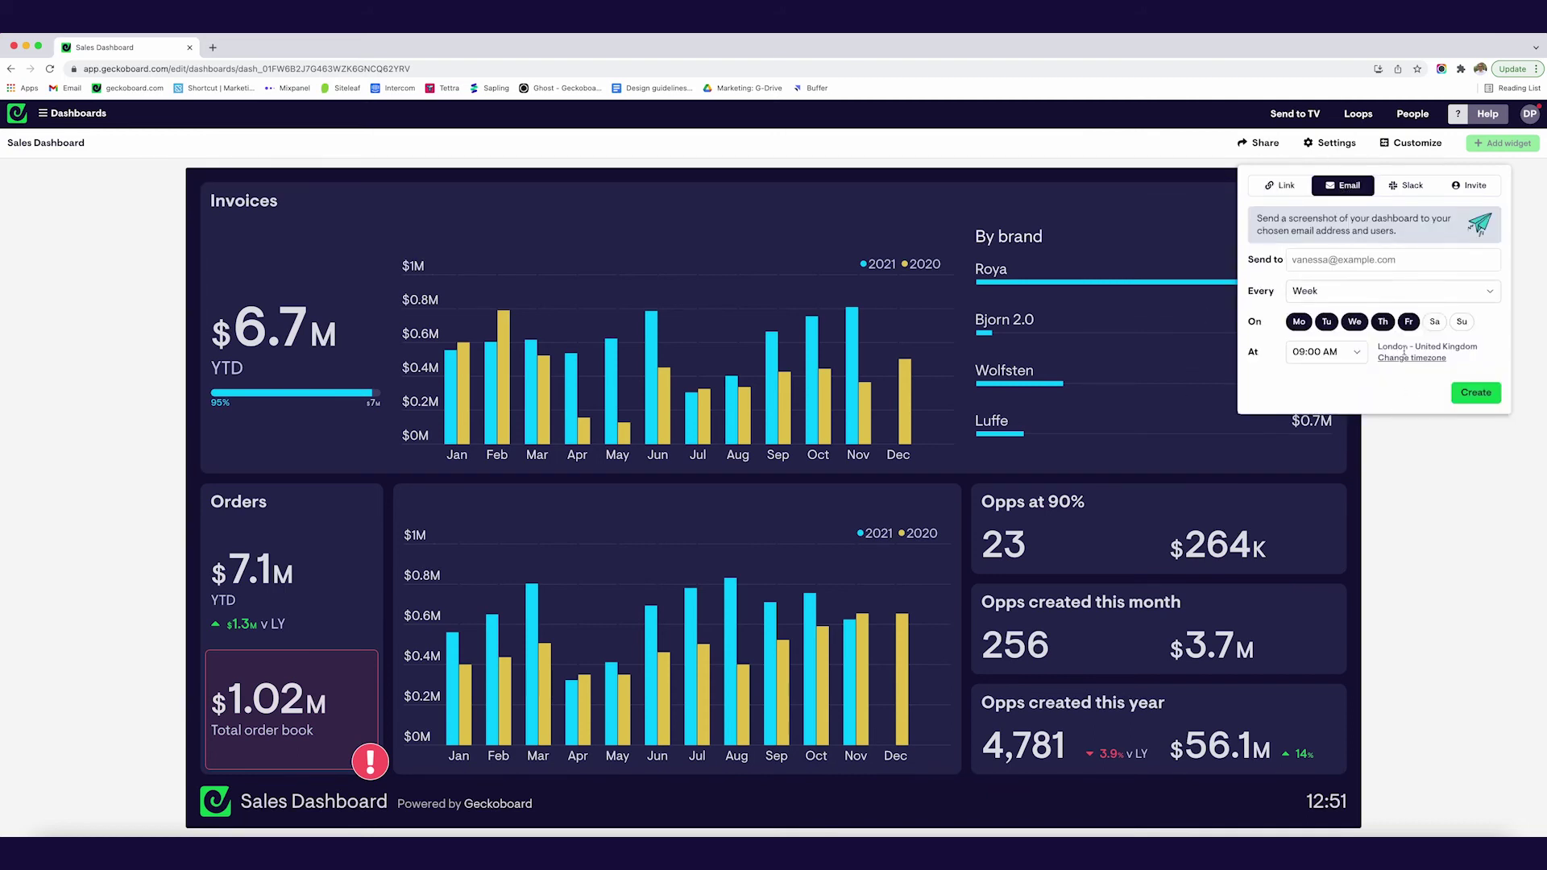
pyautogui.click(1408, 186)
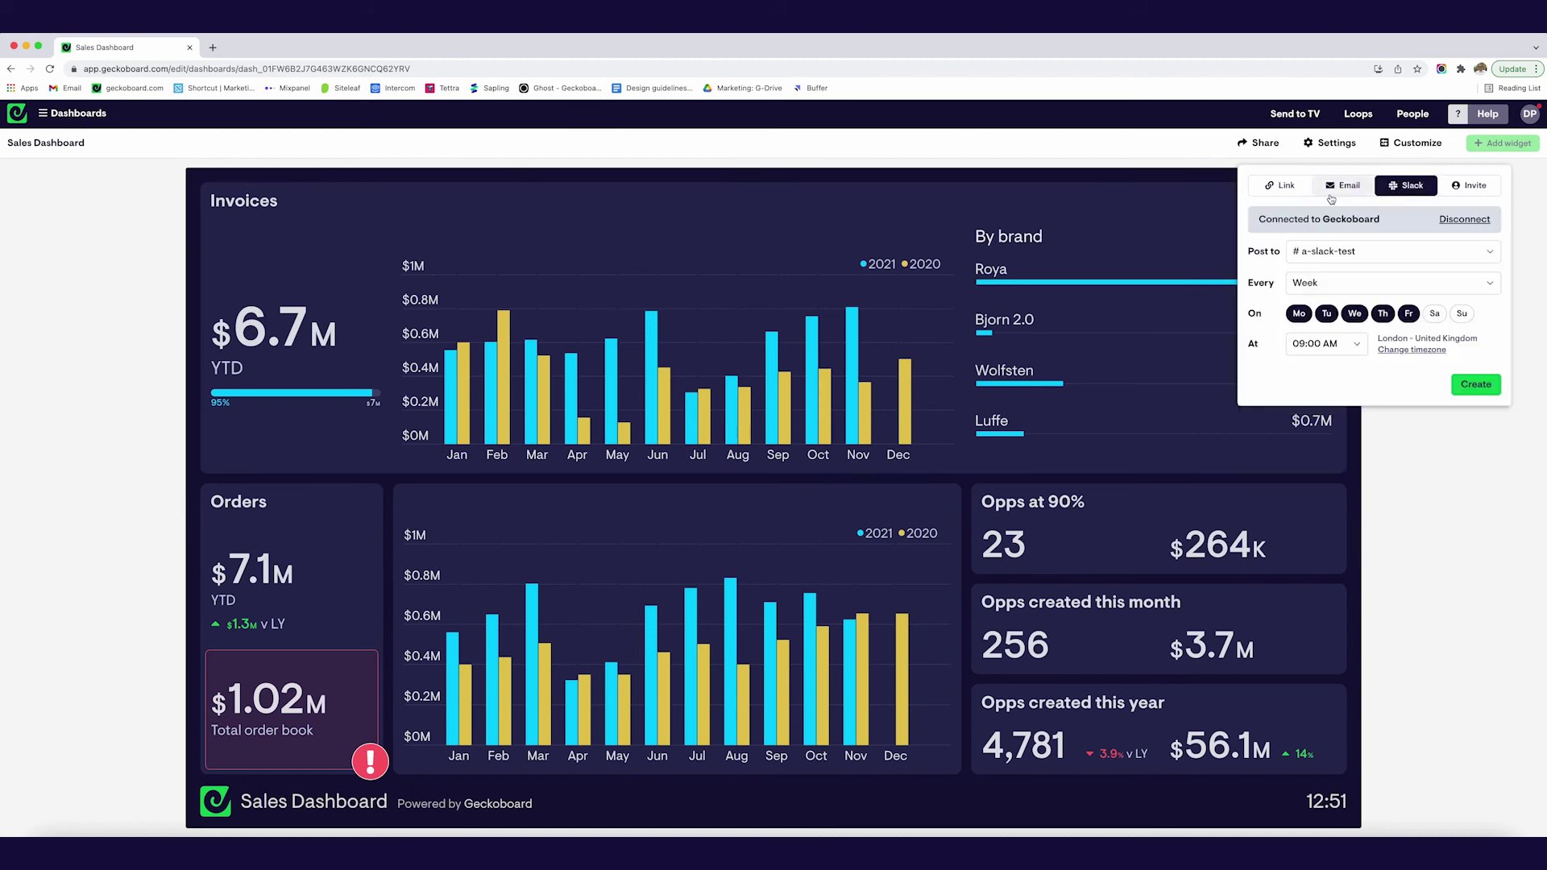
pyautogui.click(1247, 146)
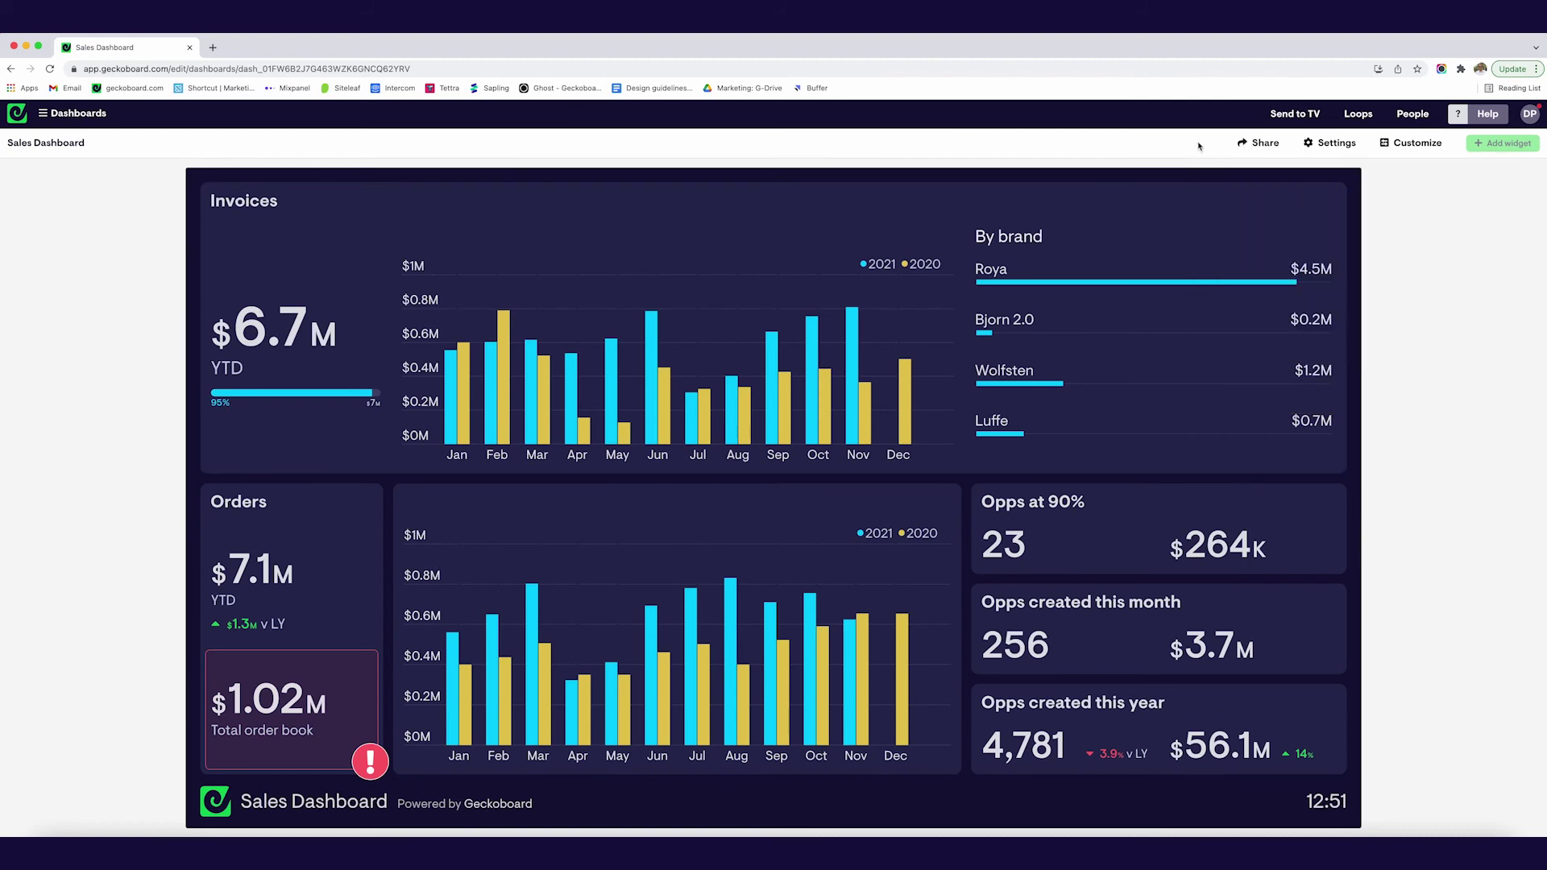
pyautogui.click(1257, 144)
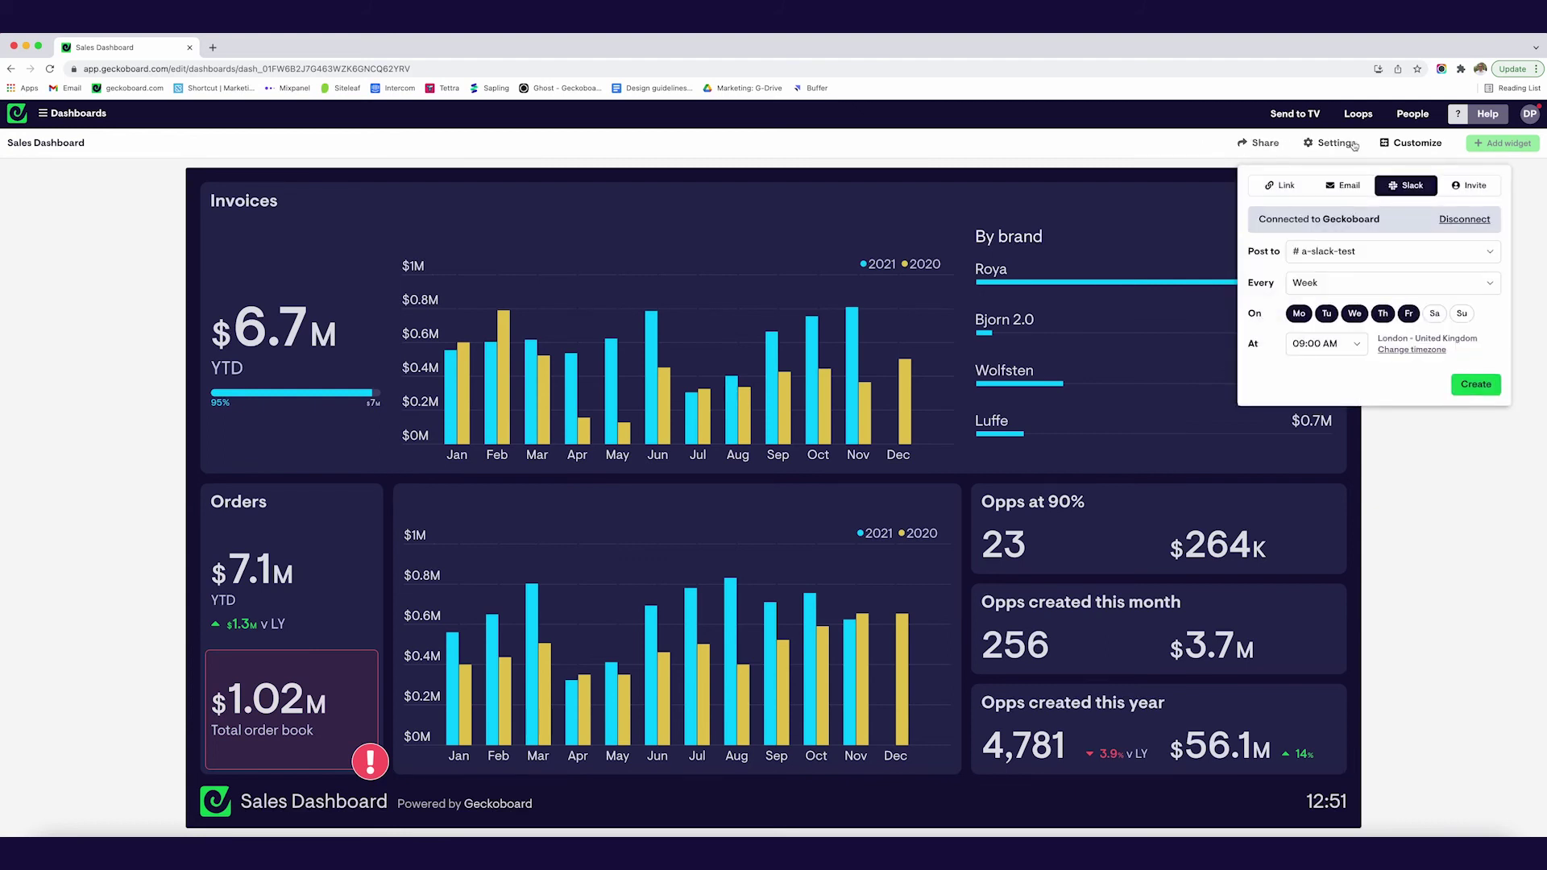
pyautogui.click(1182, 153)
pyautogui.click(1294, 113)
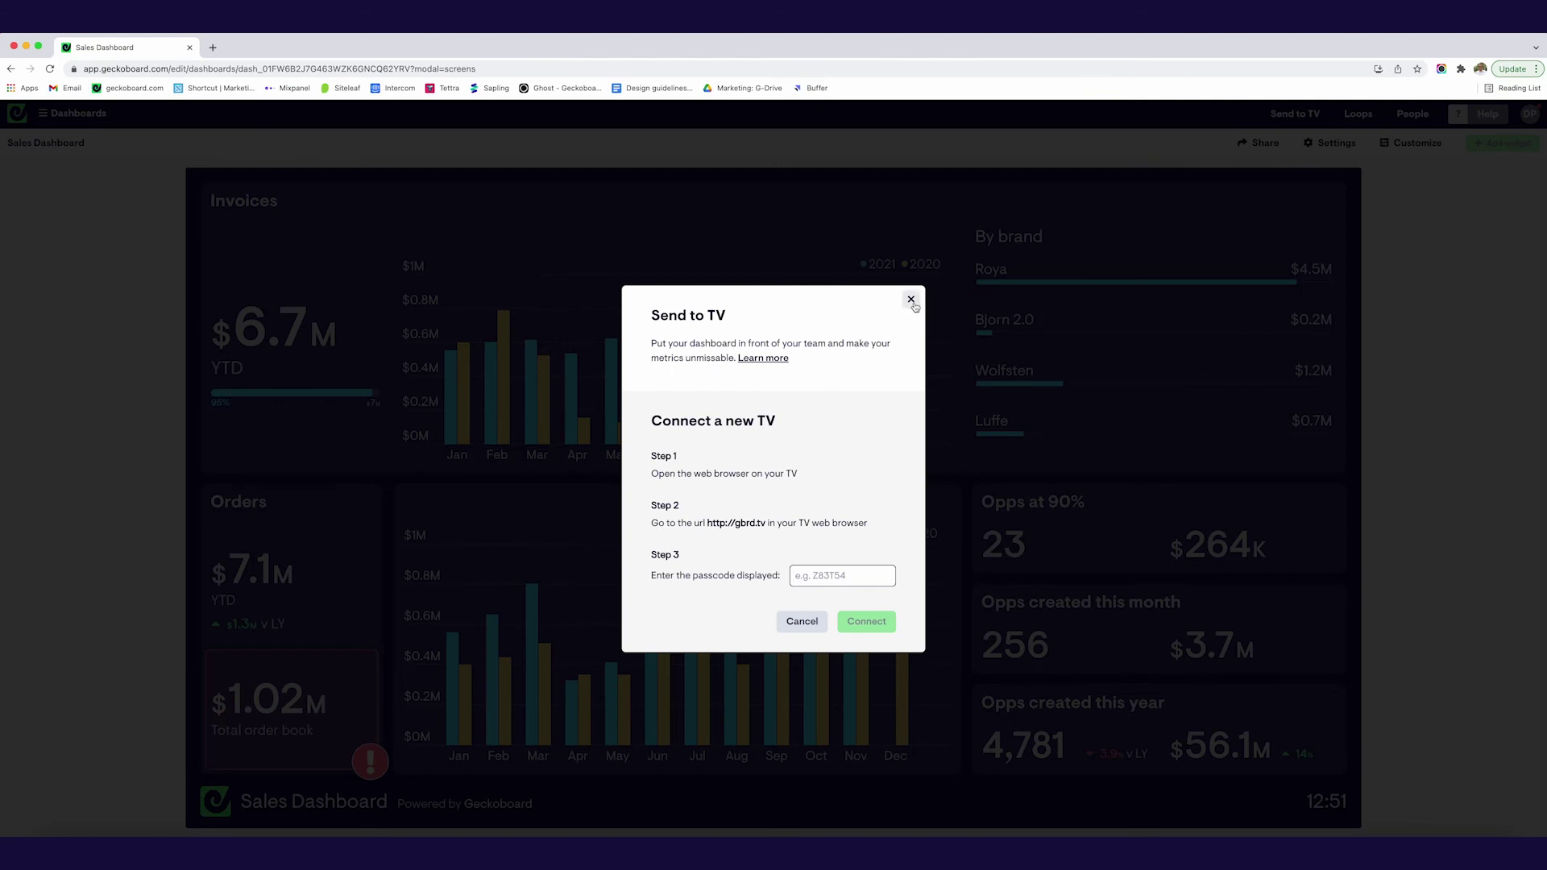
pyautogui.click(910, 300)
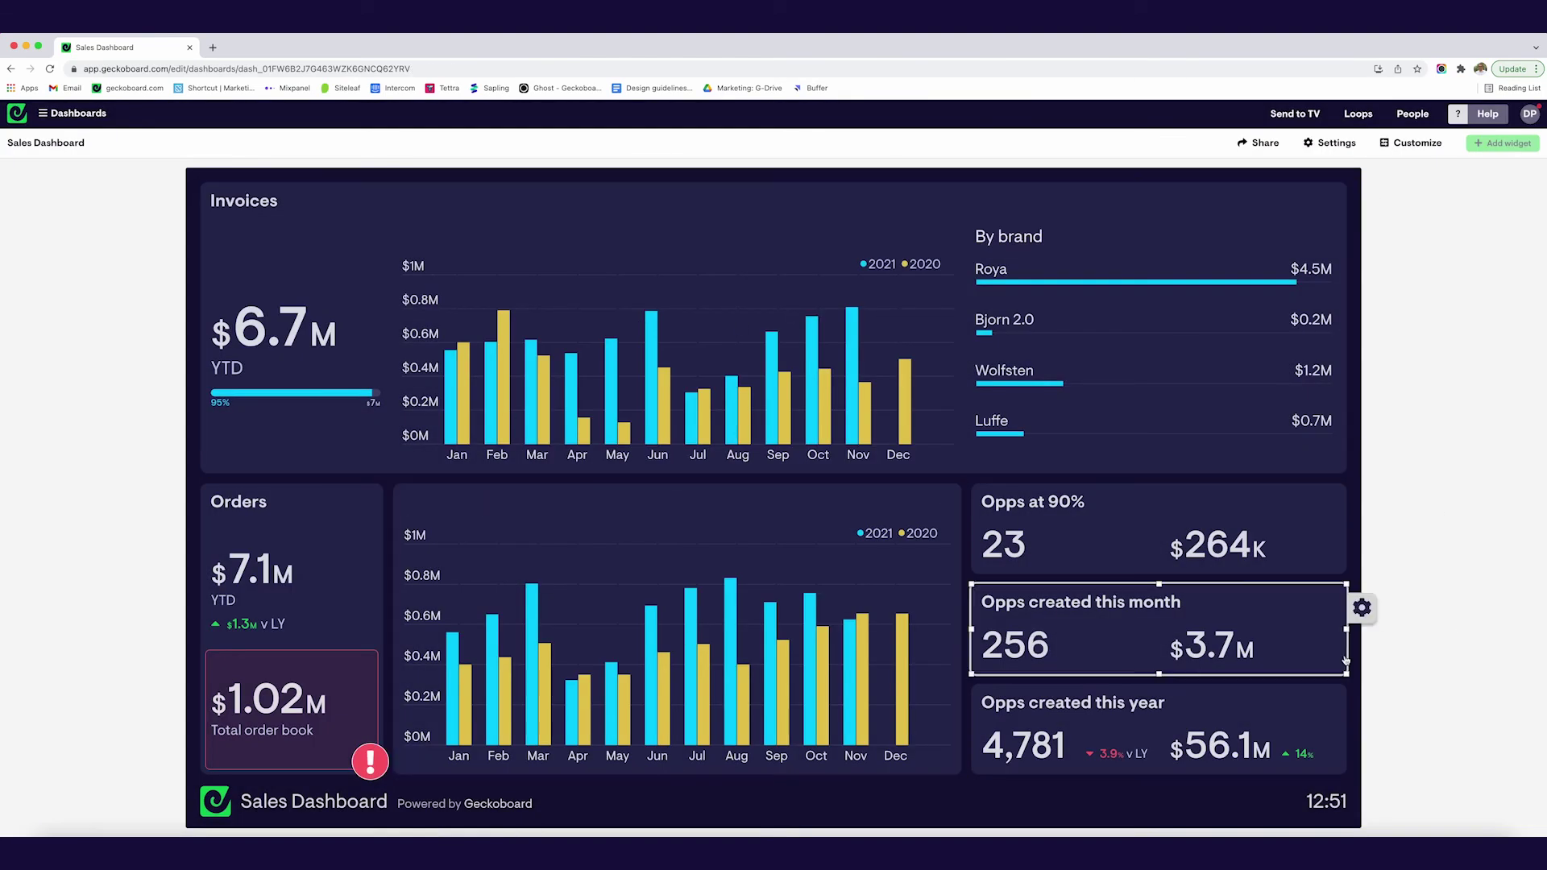